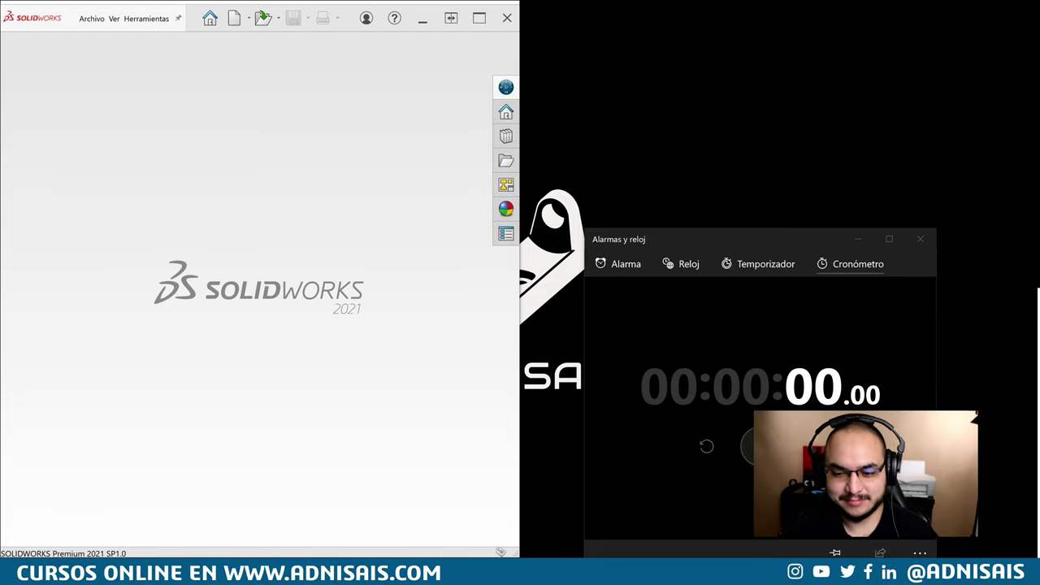
# Step: Start the stopwatch and snap the cswe-event.PNG drawing in Photos to the right, with SOLIDWORKS on the left
pyautogui.click(760, 446)
pyautogui.click(422, 18)
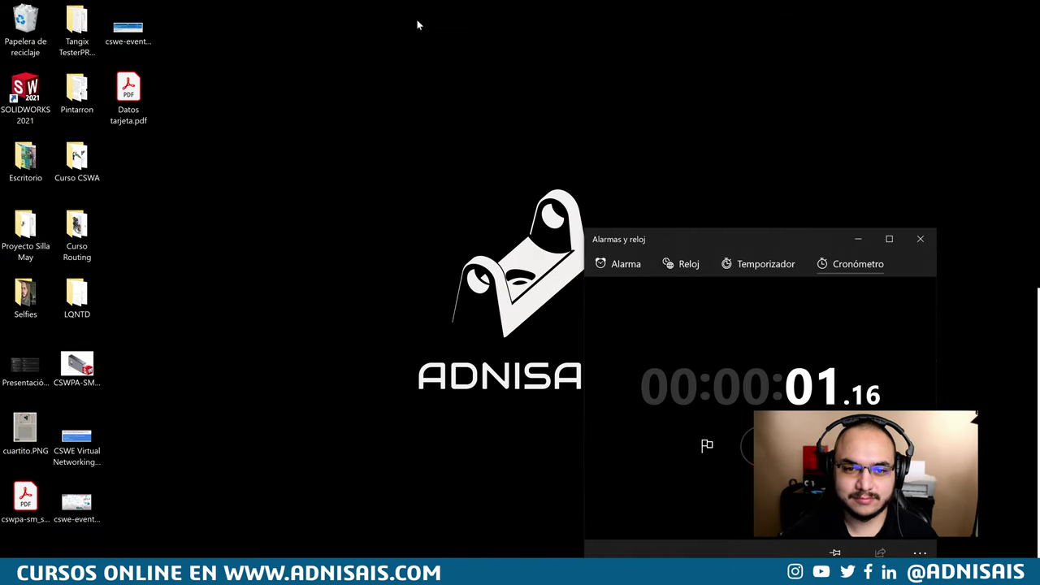
pyautogui.doubleClick(76, 503)
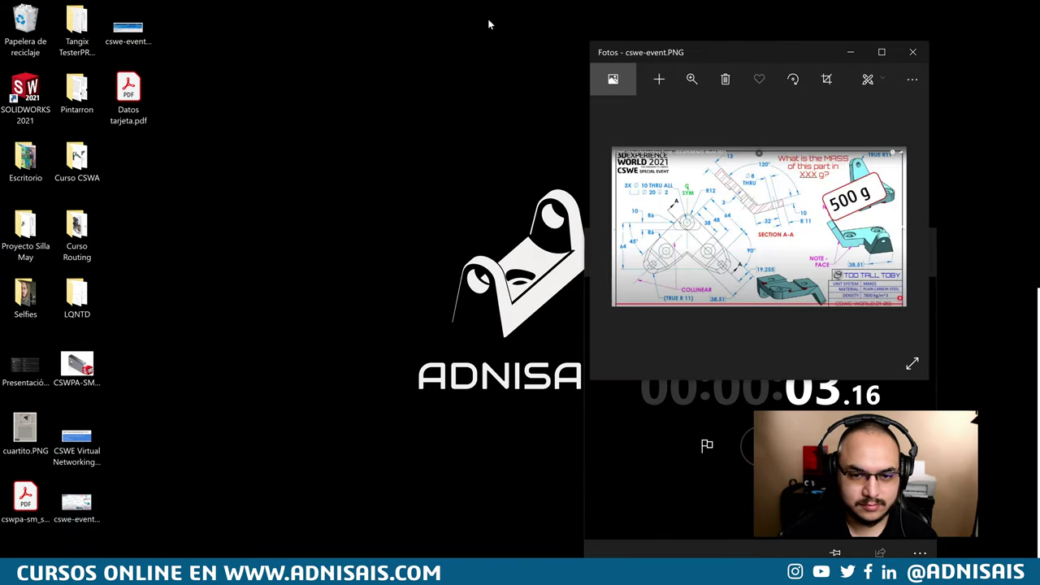
pyautogui.press('super+Right')
pyautogui.press('Escape')
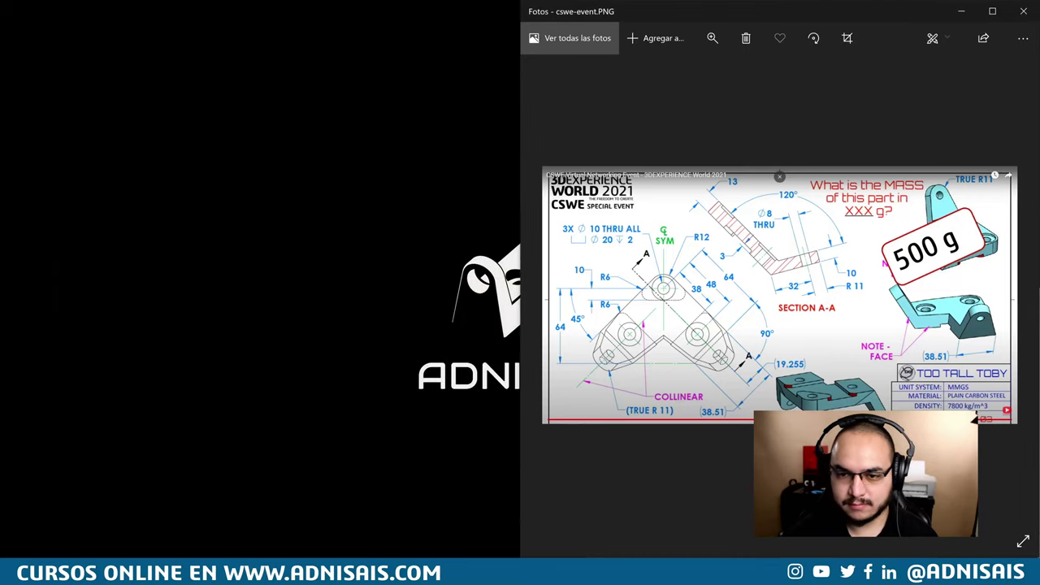
pyautogui.hotkey('alt', 'Tab')
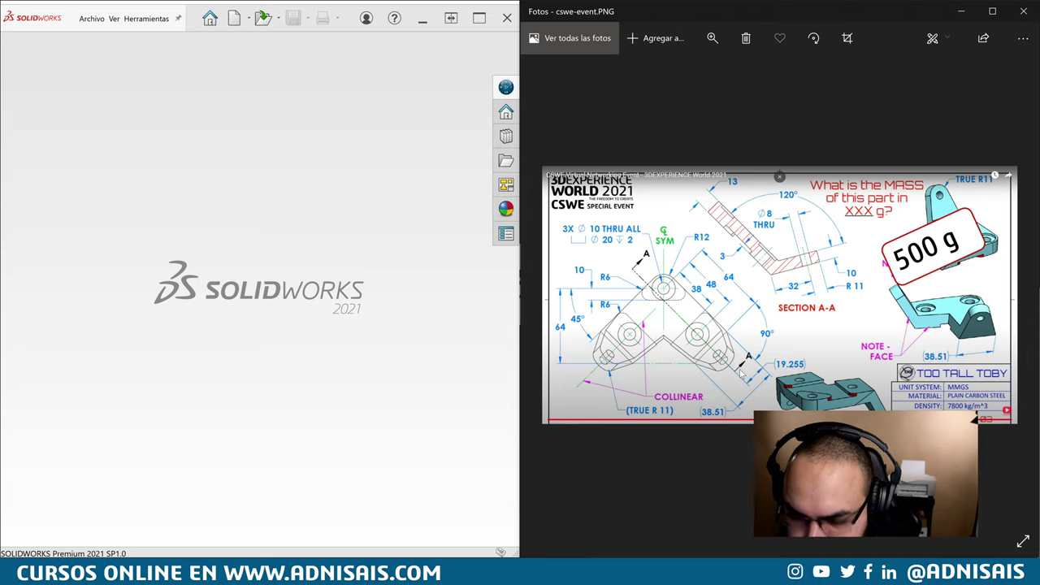
# Step: Create a new blank part document
pyautogui.click(242, 25)
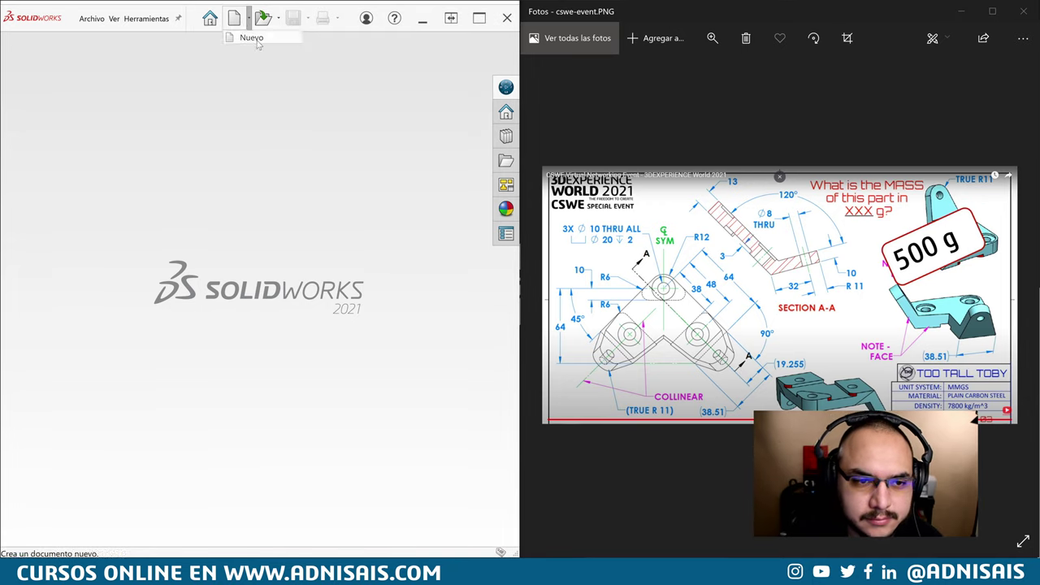
pyautogui.click(241, 24)
pyautogui.click(312, 266)
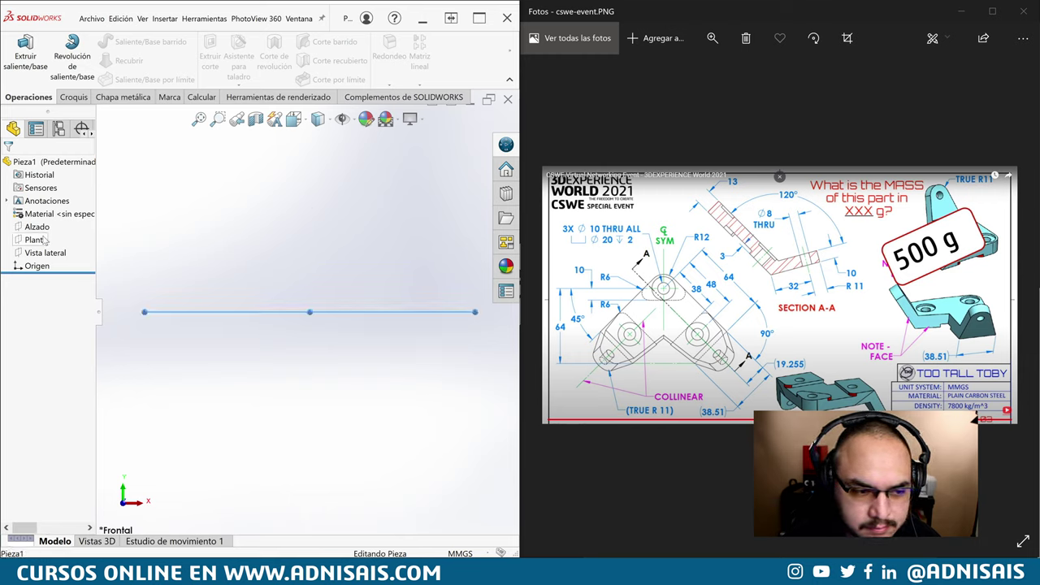
# Step: Start a sketch on the Planta plane, undoing an accidental rectangle
pyautogui.click(35, 239)
pyautogui.click(65, 221)
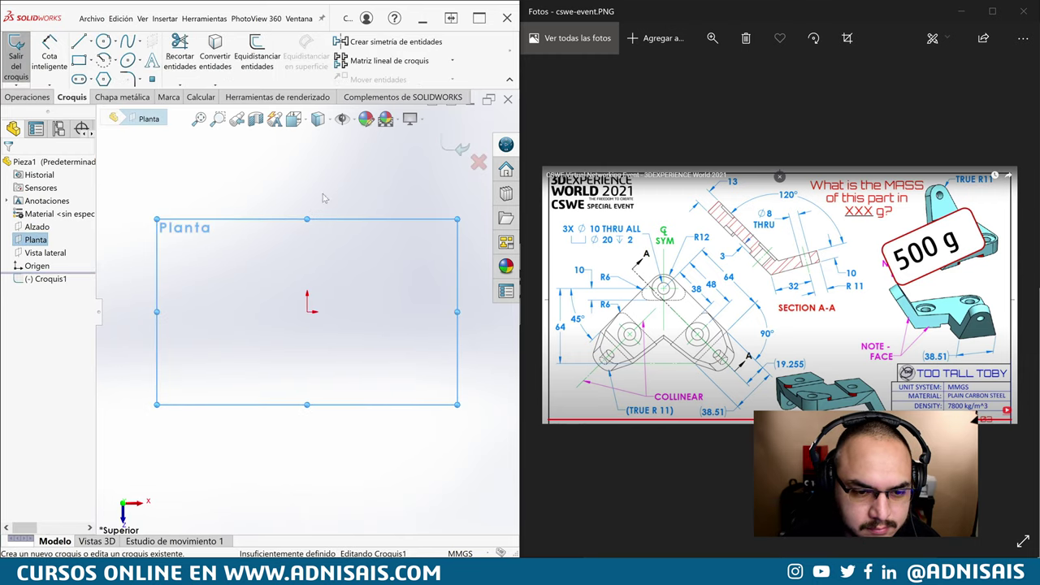
pyautogui.click(308, 312)
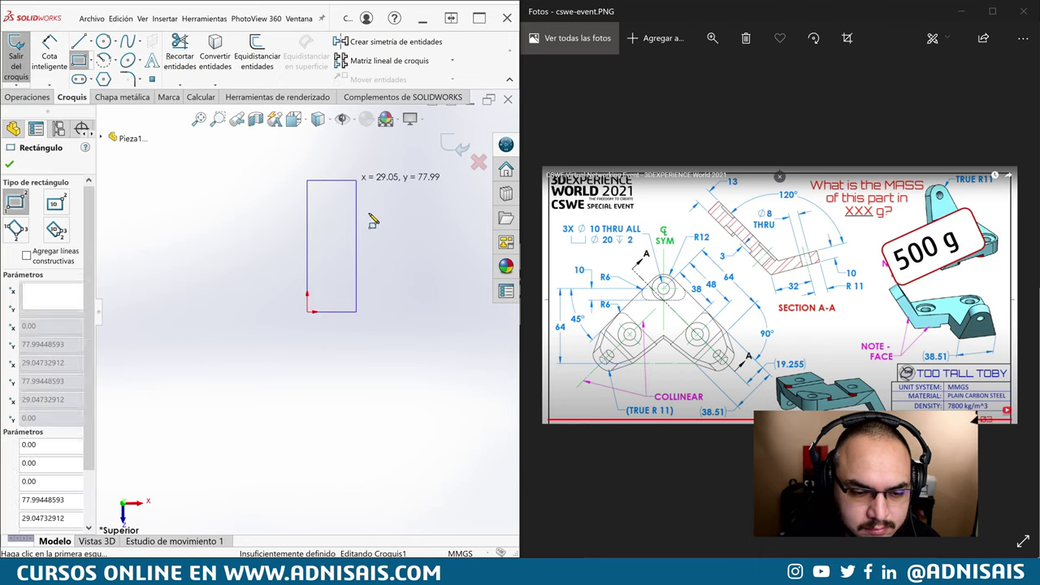
pyautogui.click(360, 174)
pyautogui.press('l')
pyautogui.hotkey('ctrl', 'z')
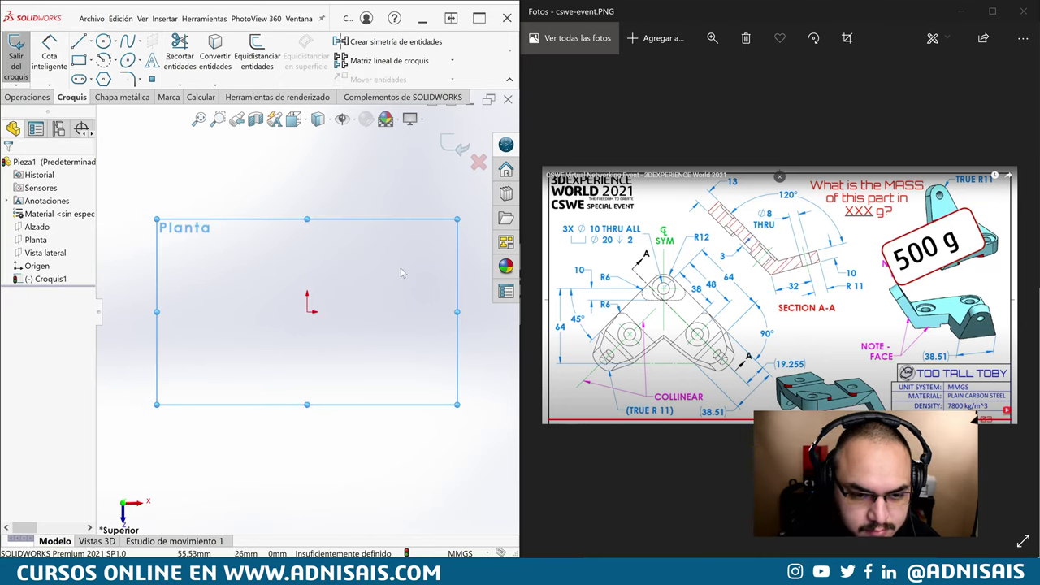
# Step: Draw a vertical line about 91.8 mm up from the origin
pyautogui.press('l')
pyautogui.click(307, 311)
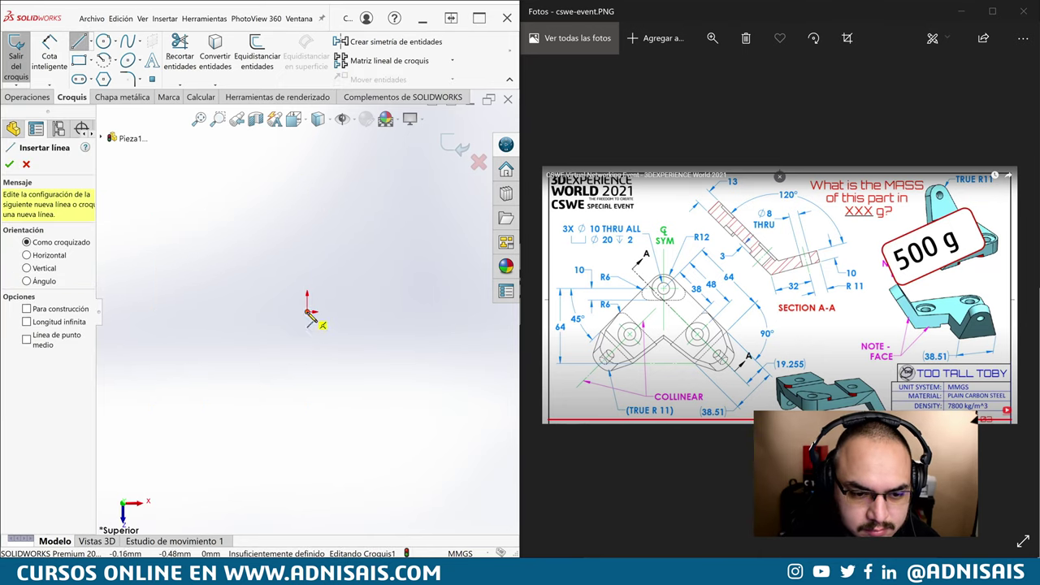
pyautogui.click(308, 156)
pyautogui.press('Escape')
pyautogui.click(308, 199)
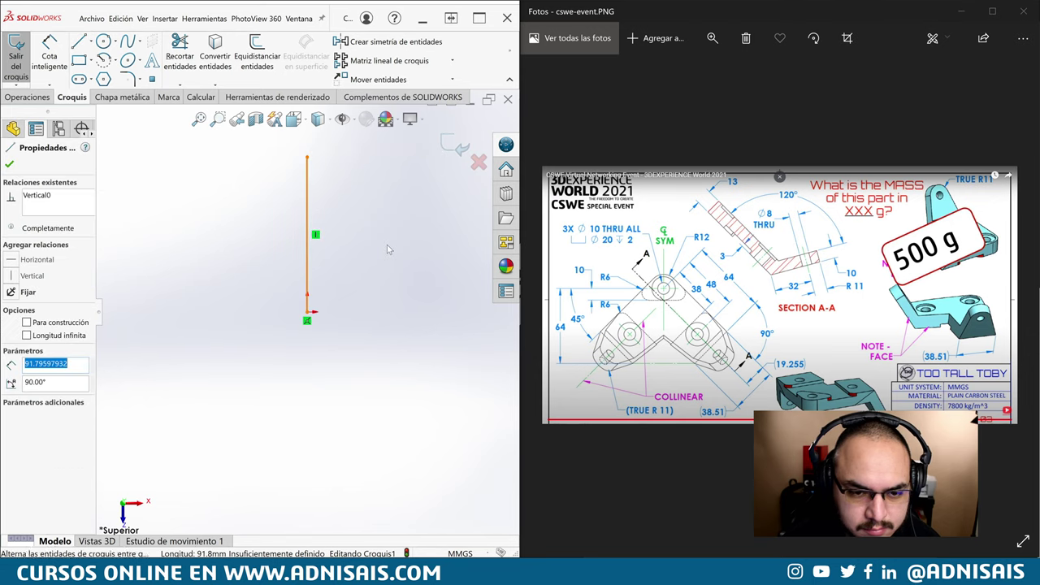
pyautogui.press('Escape')
# Step: Draw two diagonal lines meeting at a right-angled bottom corner, closing back on the vertical line
pyautogui.press('l')
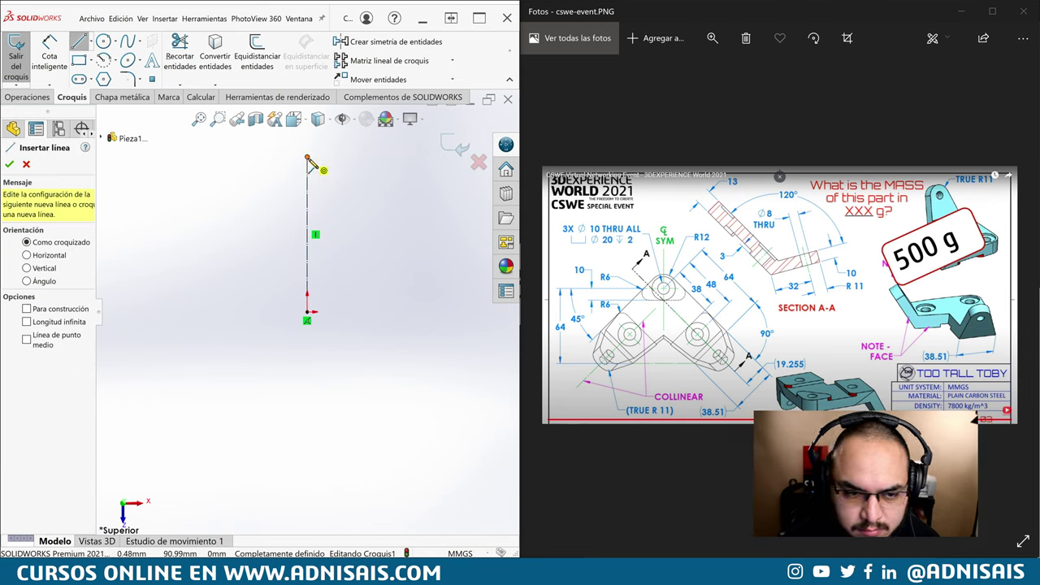
pyautogui.click(308, 157)
pyautogui.click(118, 345)
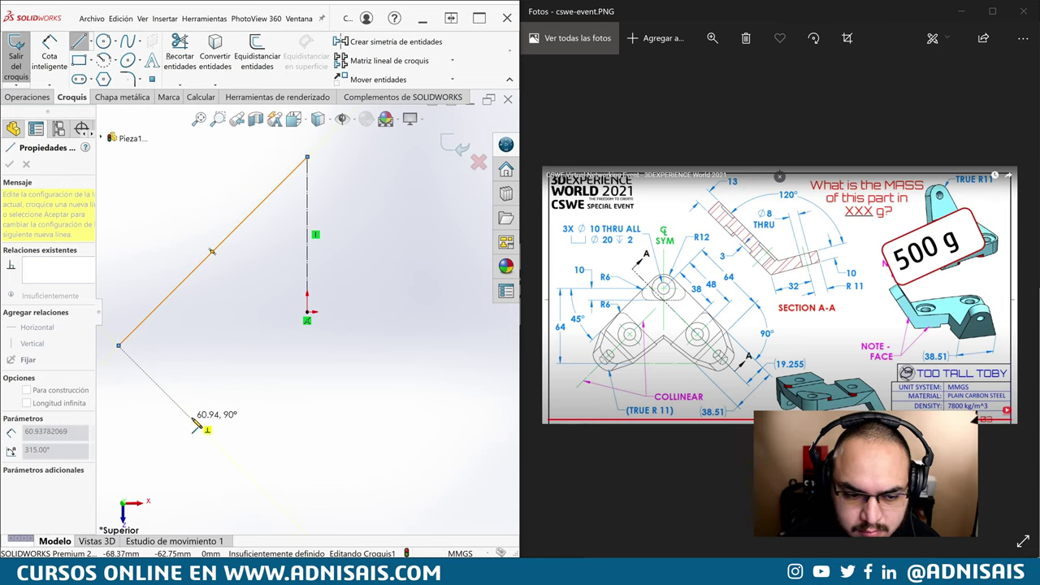
pyautogui.click(191, 418)
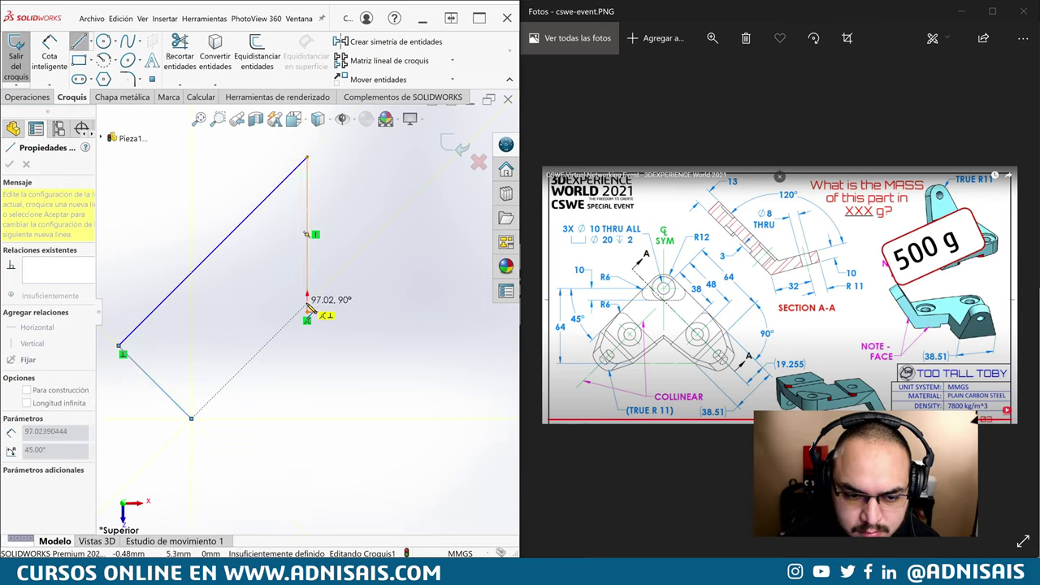
pyautogui.click(307, 307)
pyautogui.press('Escape')
pyautogui.scroll(3, 308, 309)
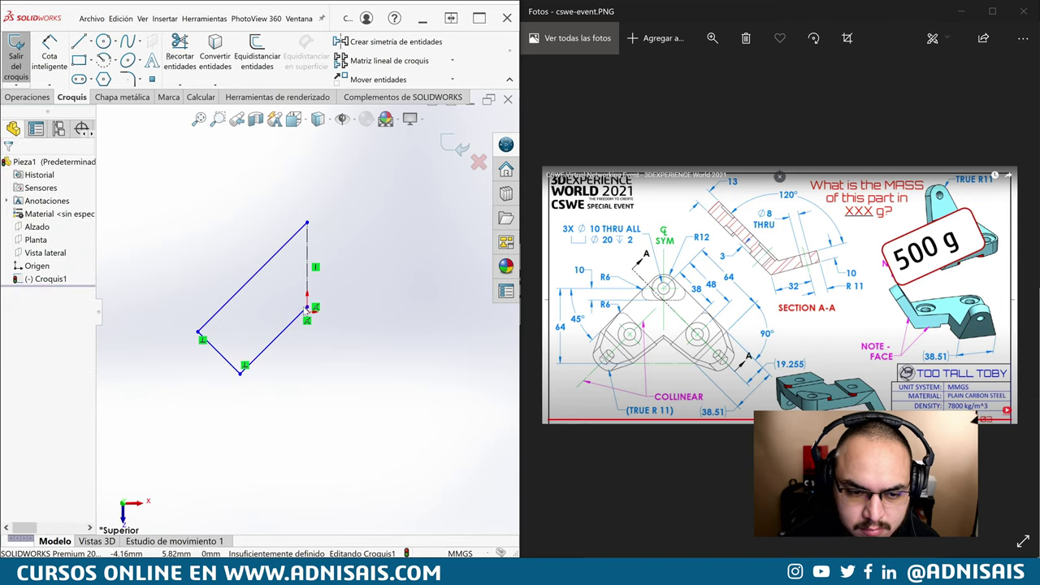
# Step: Drag the outline's lower-right endpoint down below the origin
pyautogui.click(307, 311)
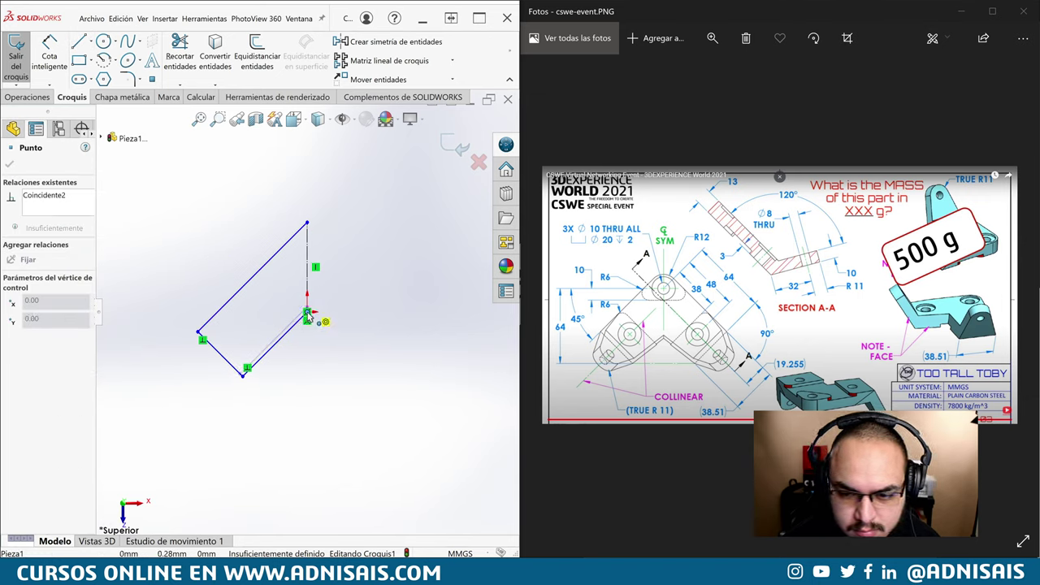
pyautogui.moveTo(309, 316); pyautogui.dragTo(306, 361)
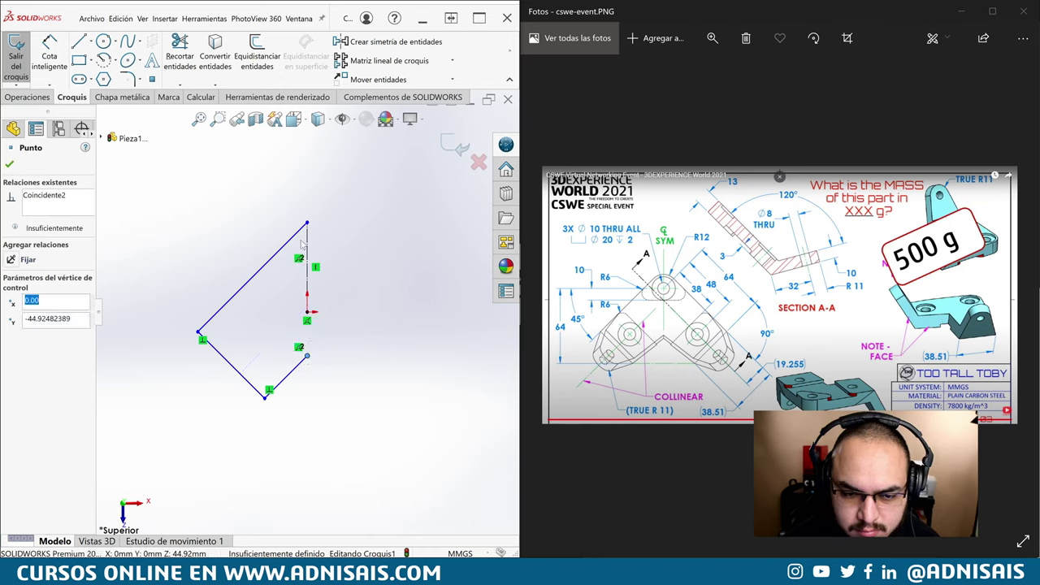
pyautogui.press('Escape')
pyautogui.moveTo(375, 422); pyautogui.dragTo(412, 460)
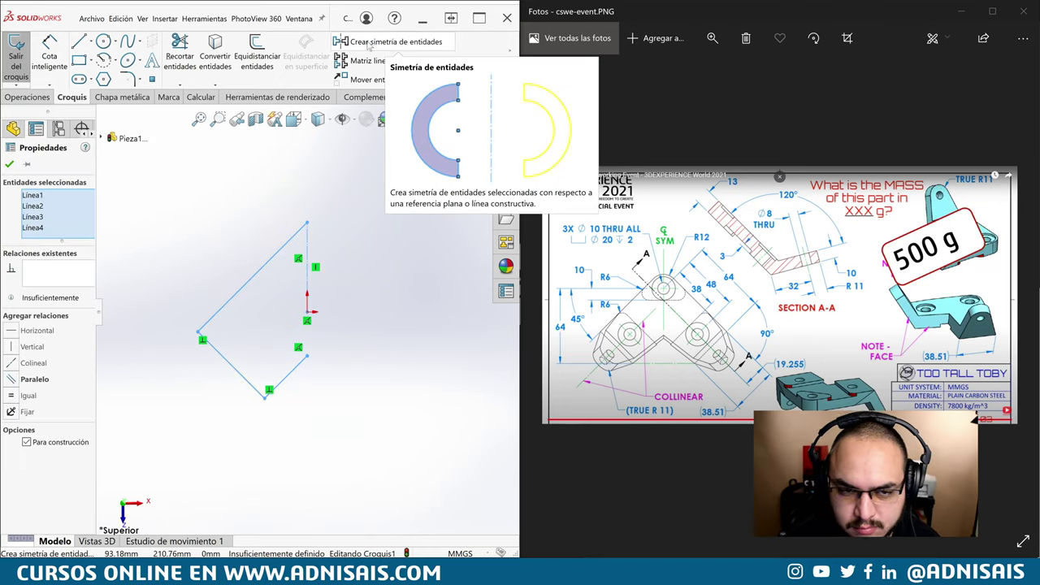
pyautogui.click(378, 236)
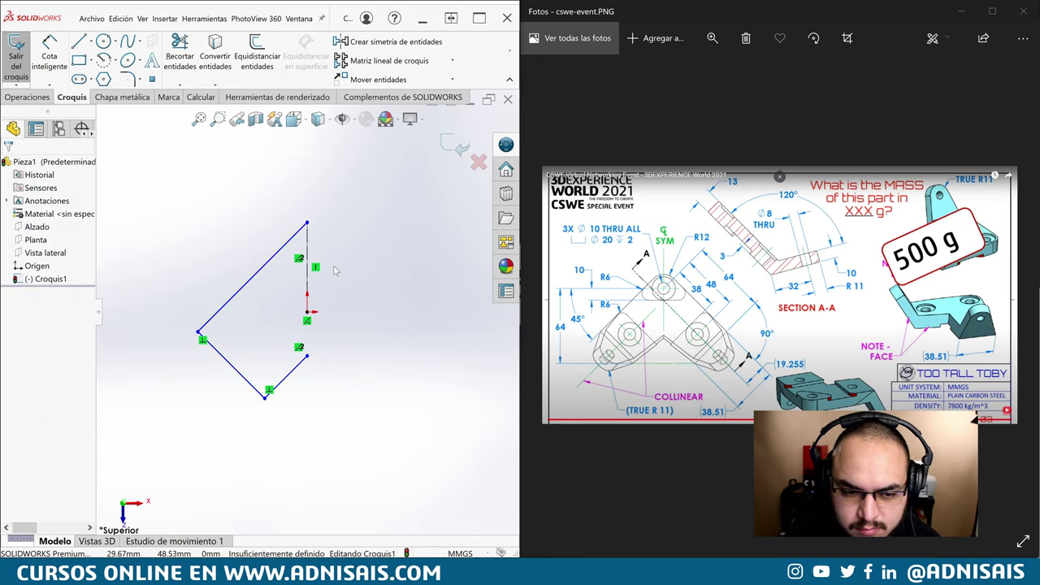
# Step: Add a vertical construction centreline from the top vertex to the lower endpoint
pyautogui.press('l')
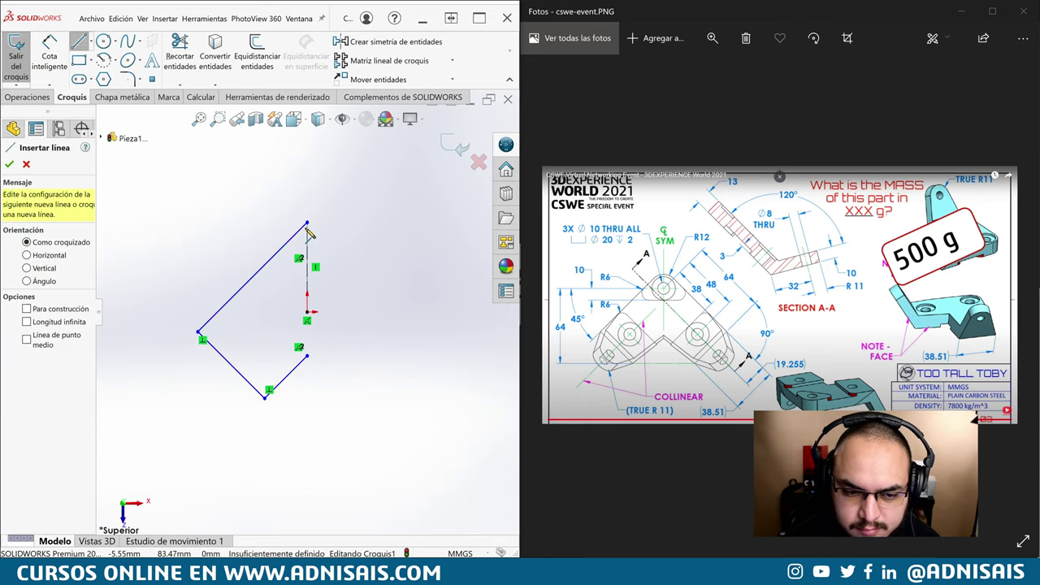
pyautogui.click(307, 223)
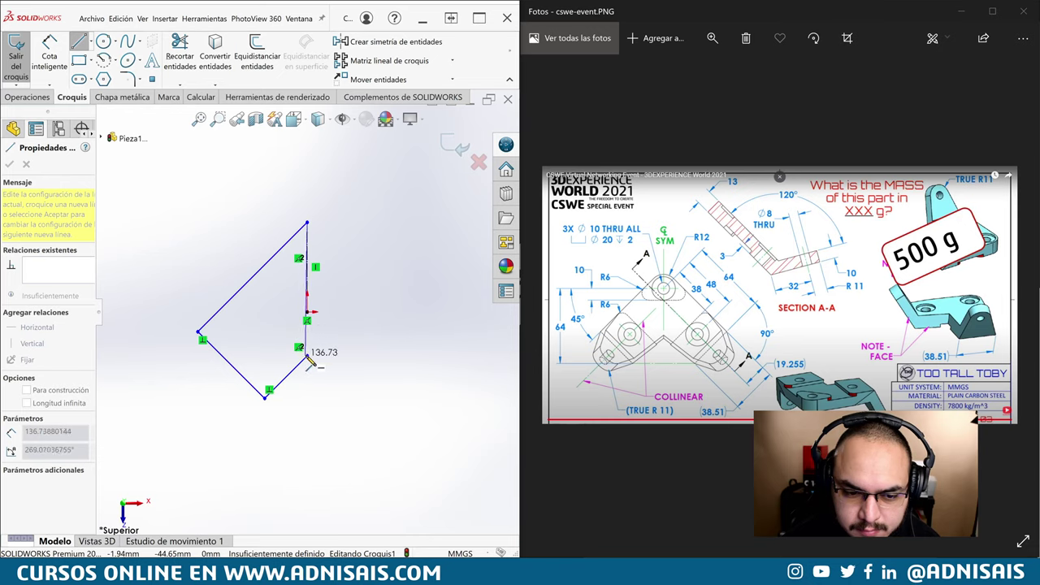
pyautogui.click(308, 355)
pyautogui.press('Escape')
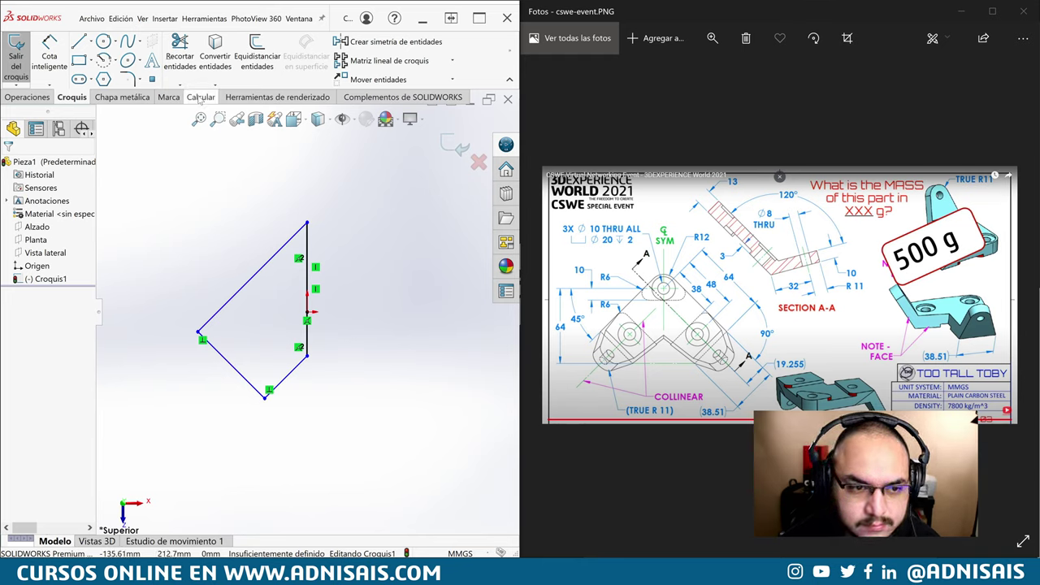
pyautogui.click(307, 243)
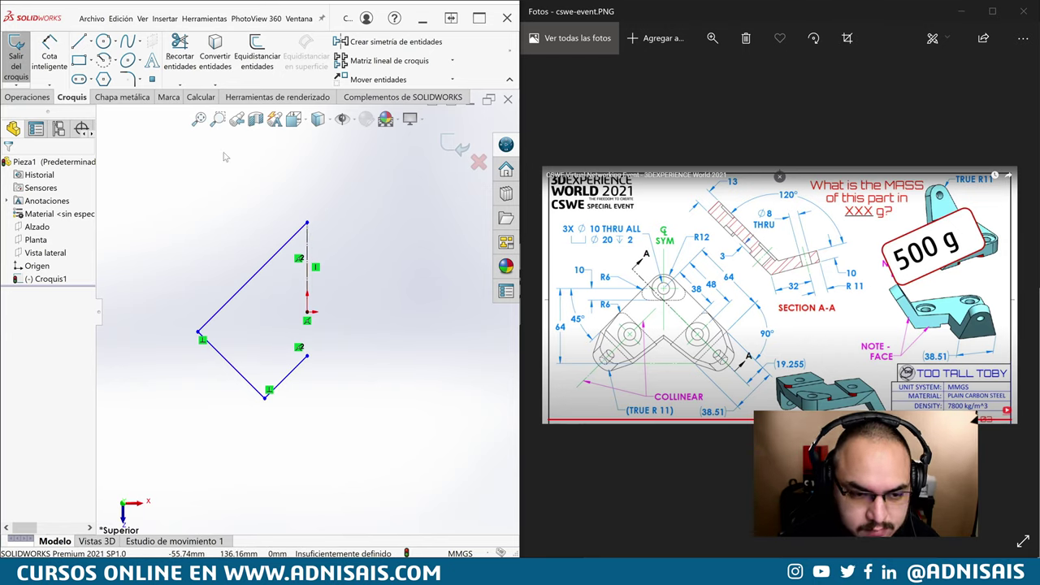
# Step: Preset the sketch fillet radius to 12 mm
pyautogui.click(128, 79)
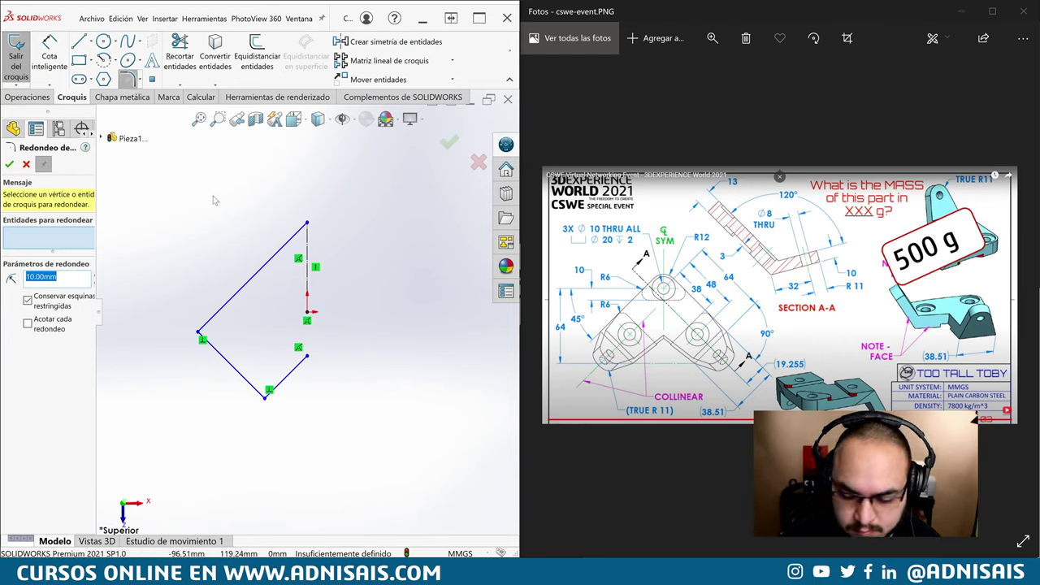
pyautogui.write('12')
pyautogui.press('Escape')
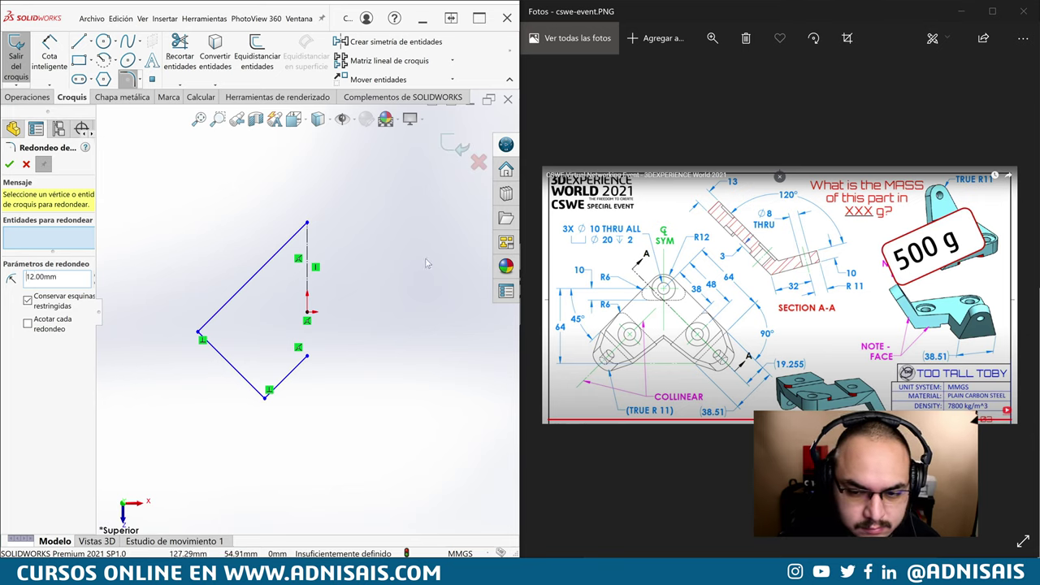
pyautogui.click(127, 79)
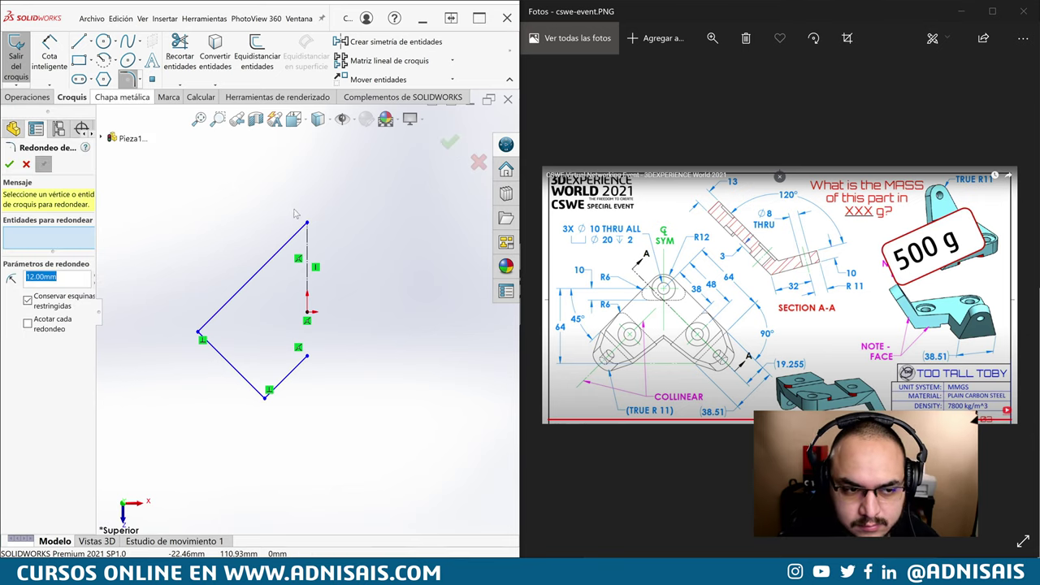
pyautogui.press('Escape')
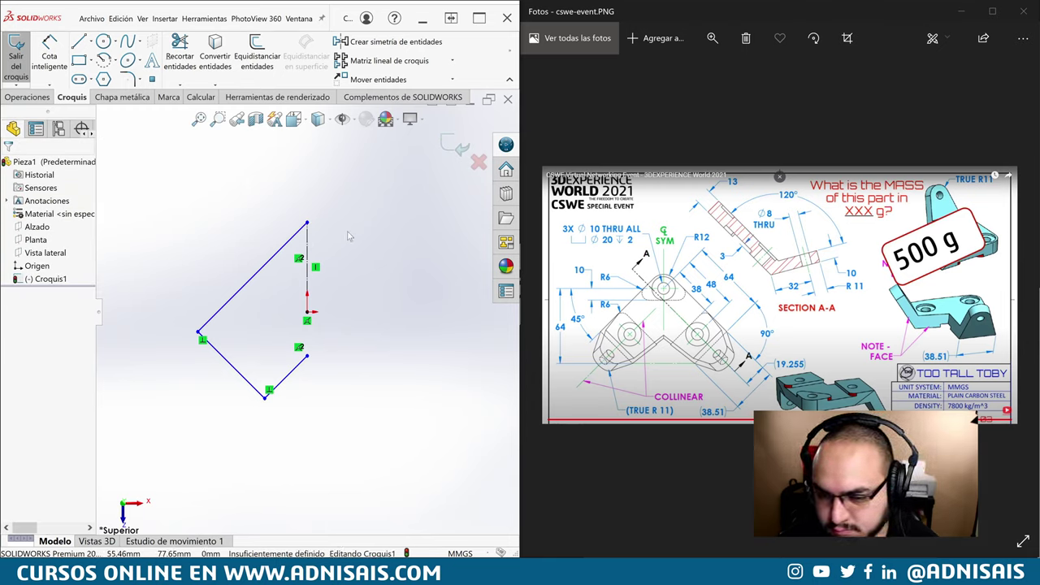
# Step: Mirror the four outline lines about the centreline to close the shape
pyautogui.moveTo(106, 166); pyautogui.dragTo(343, 344)
pyautogui.click(382, 398)
pyautogui.moveTo(182, 468); pyautogui.dragTo(353, 161)
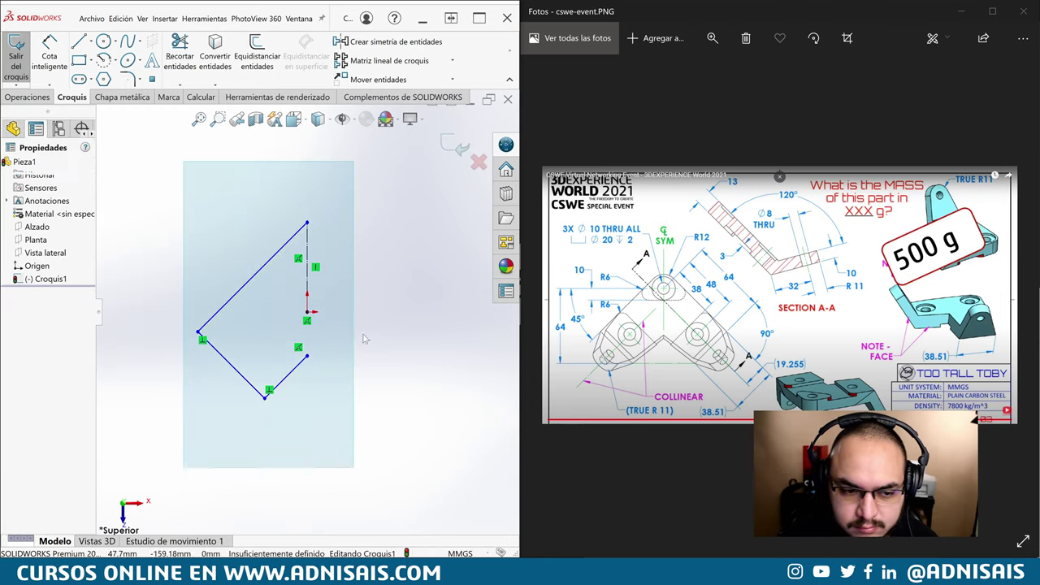
pyautogui.click(434, 43)
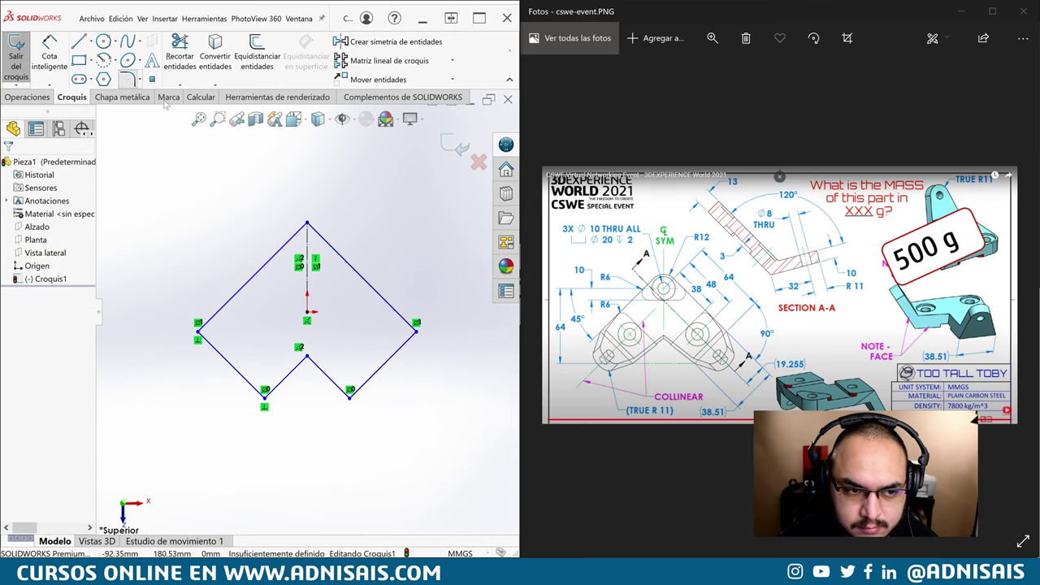
# Step: Round the top point with the 12 mm sketch fillet
pyautogui.click(127, 79)
pyautogui.click(308, 224)
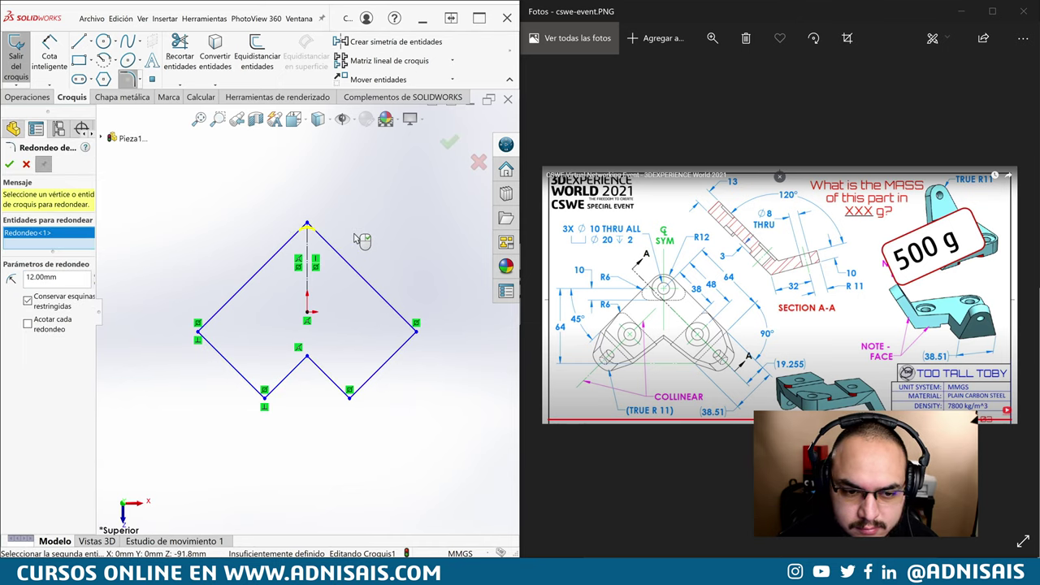
pyautogui.press('Escape')
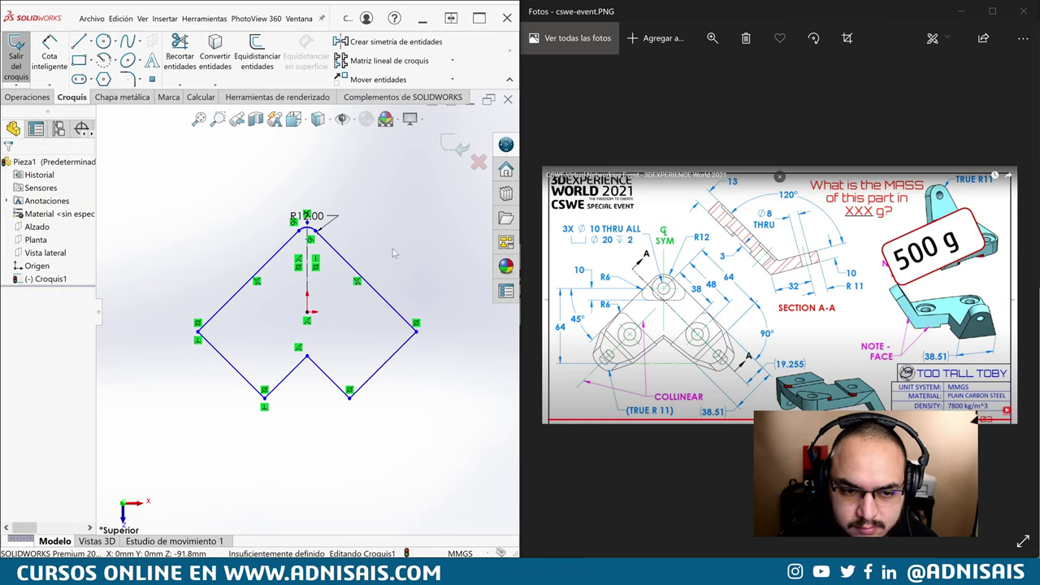
# Step: Drag the sketch's top point onto the origin
pyautogui.press('d')
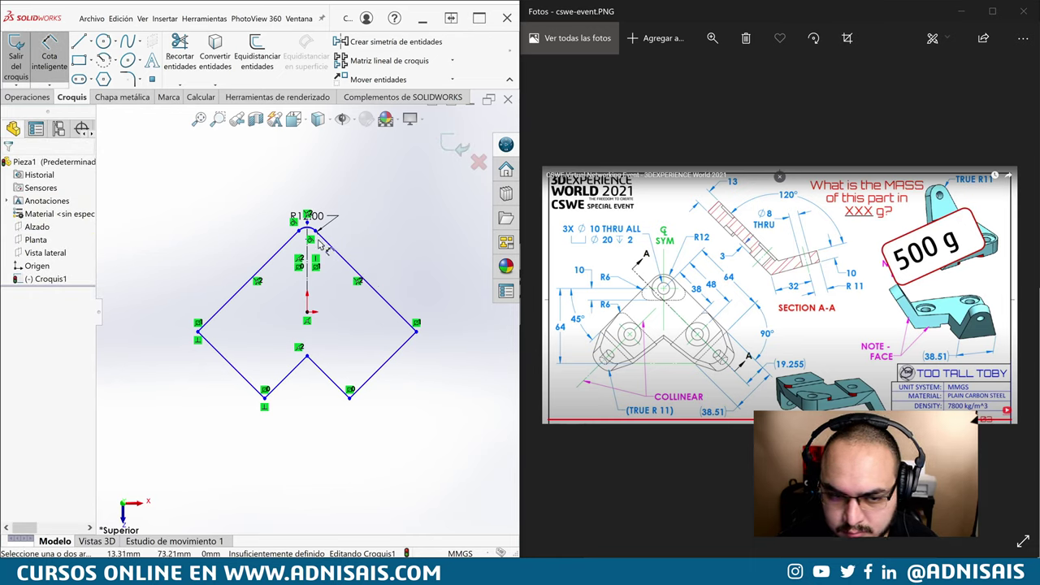
pyautogui.press('Escape')
pyautogui.click(308, 240)
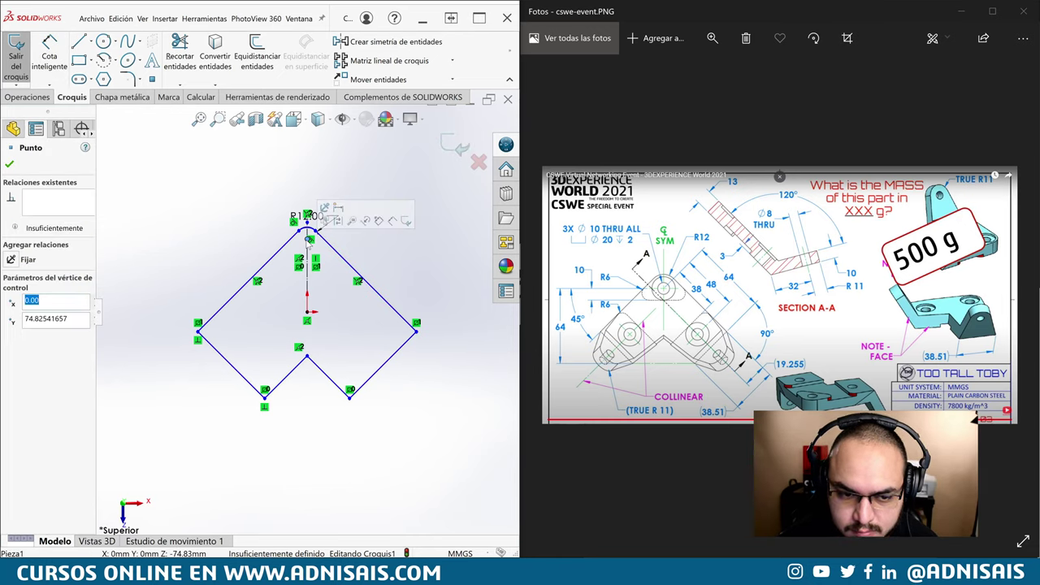
pyautogui.moveTo(308, 239); pyautogui.dragTo(307, 309)
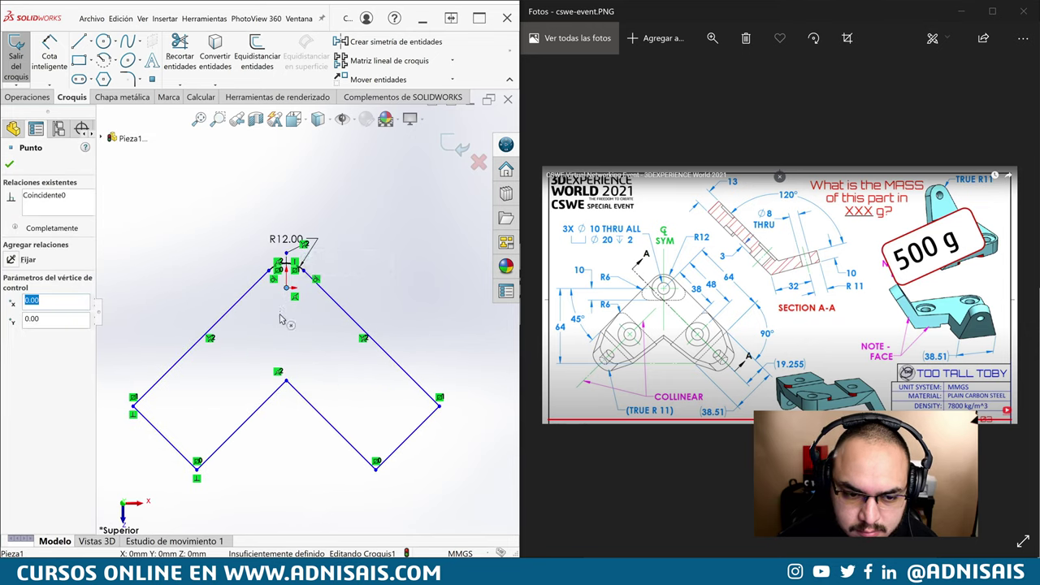
# Step: Dimension the right side line to 64 mm and the overall height to 64 mm
pyautogui.press('d')
pyautogui.scroll(-1, 305, 305)
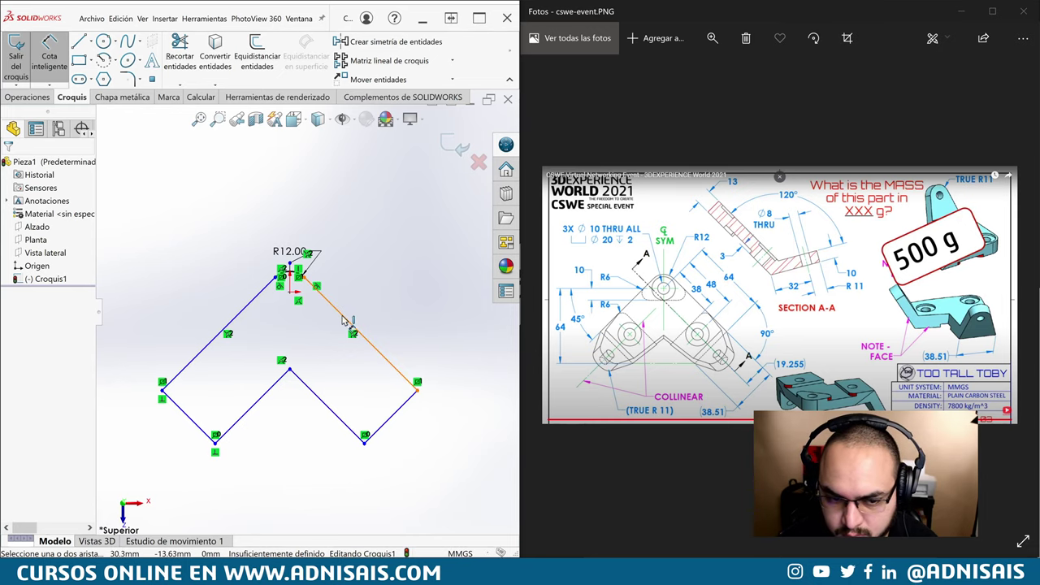
pyautogui.click(358, 330)
pyautogui.click(370, 303)
pyautogui.write('64')
pyautogui.press('Return')
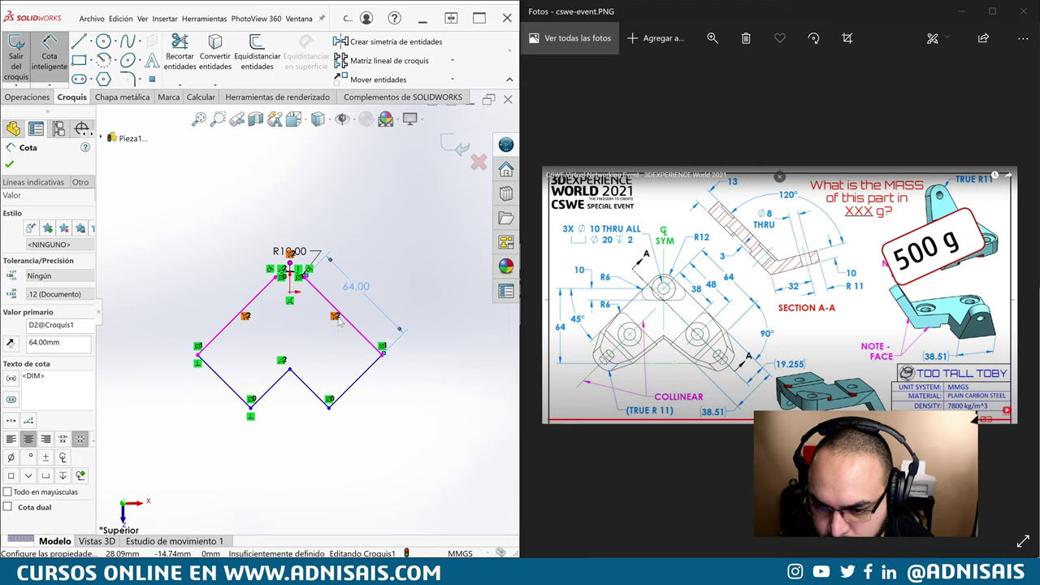
pyautogui.click(290, 291)
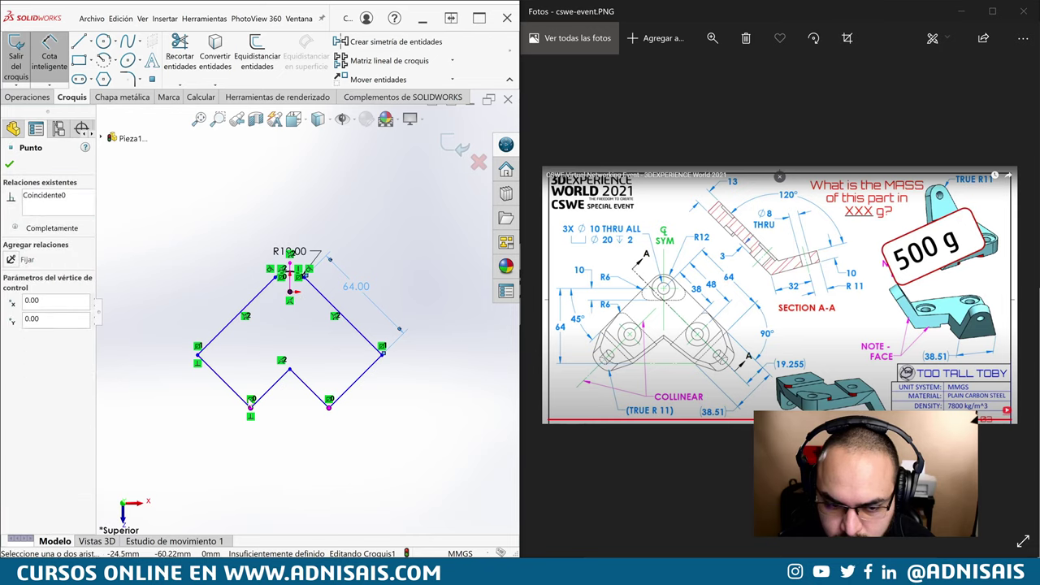
pyautogui.click(251, 400)
pyautogui.click(140, 350)
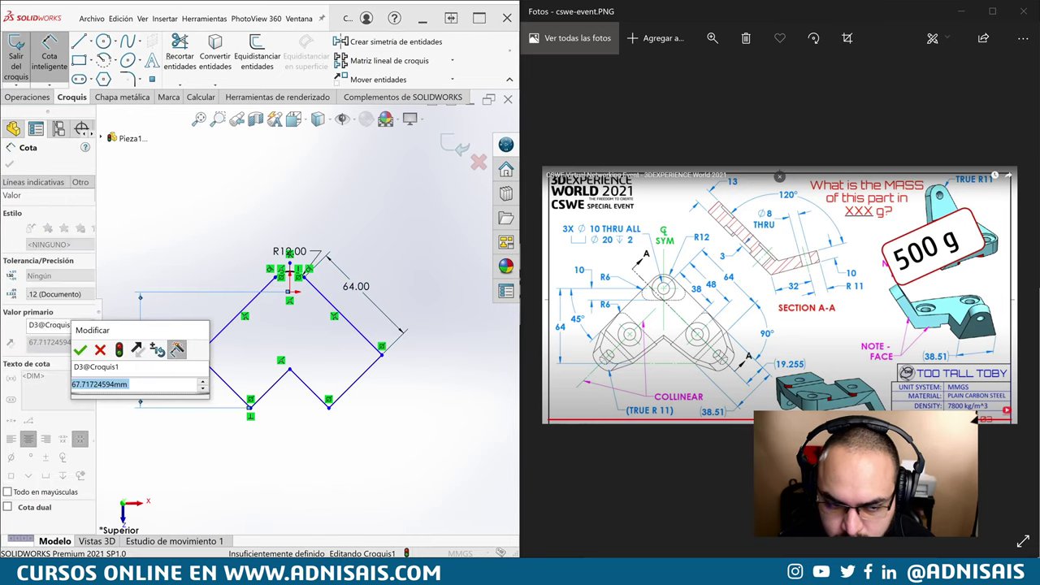
pyautogui.write('64')
pyautogui.press('Return')
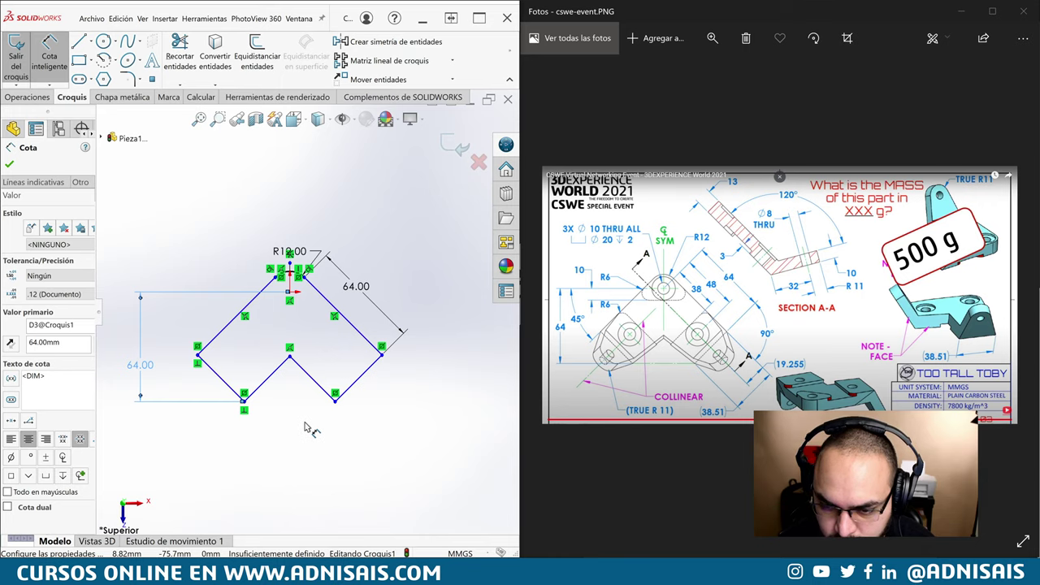
pyautogui.press('Escape')
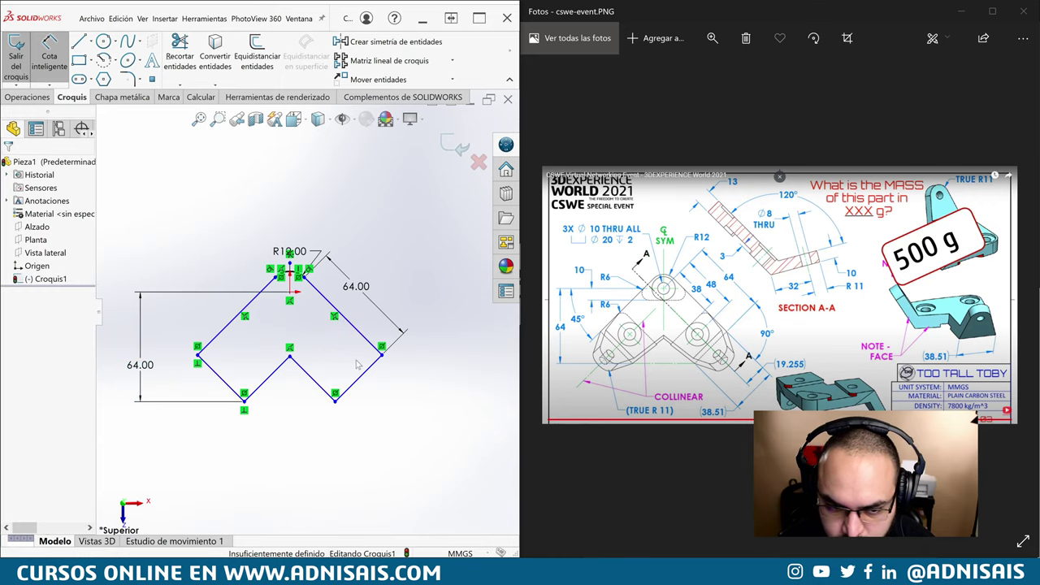
# Step: Make the two upper lines perpendicular
pyautogui.click(349, 319)
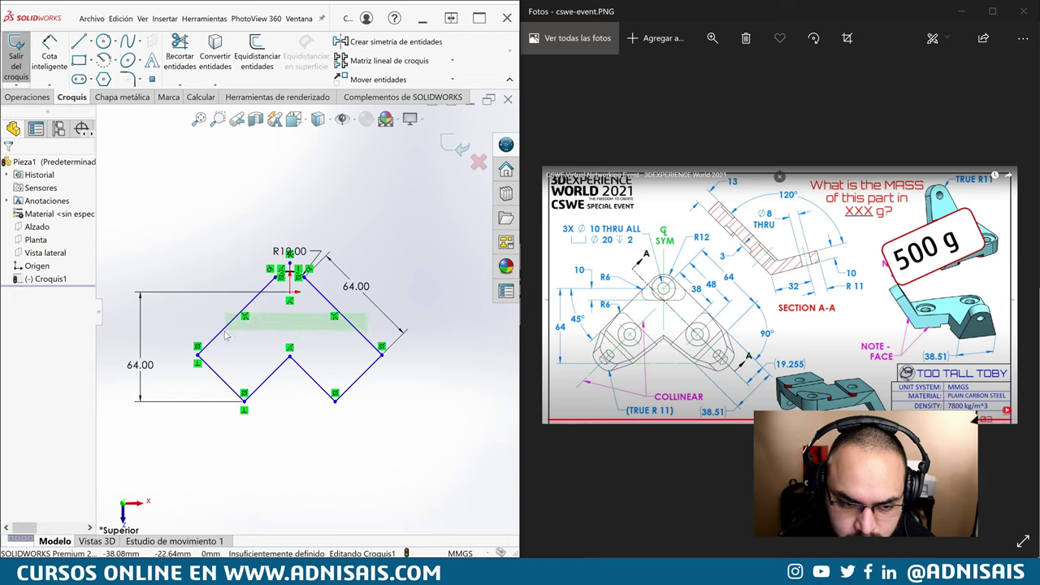
pyautogui.keyDown('ctrl'); pyautogui.click(236, 319); pyautogui.keyUp('ctrl')
pyautogui.click(279, 305)
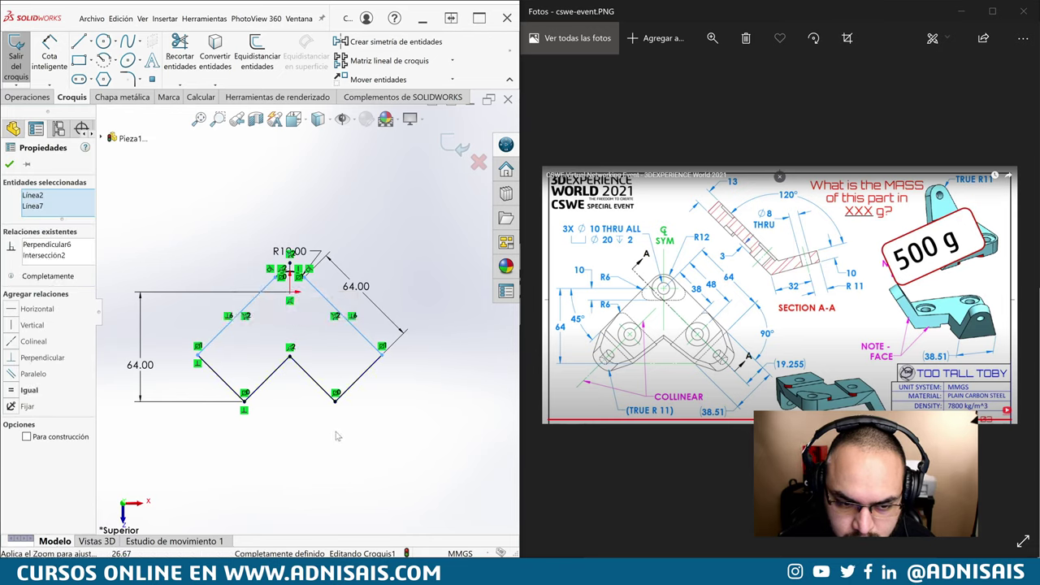
pyautogui.click(385, 472)
# Step: Extrude Croquis1 10 mm with the direction reversed so the plate rises above the sketch
pyautogui.click(26, 96)
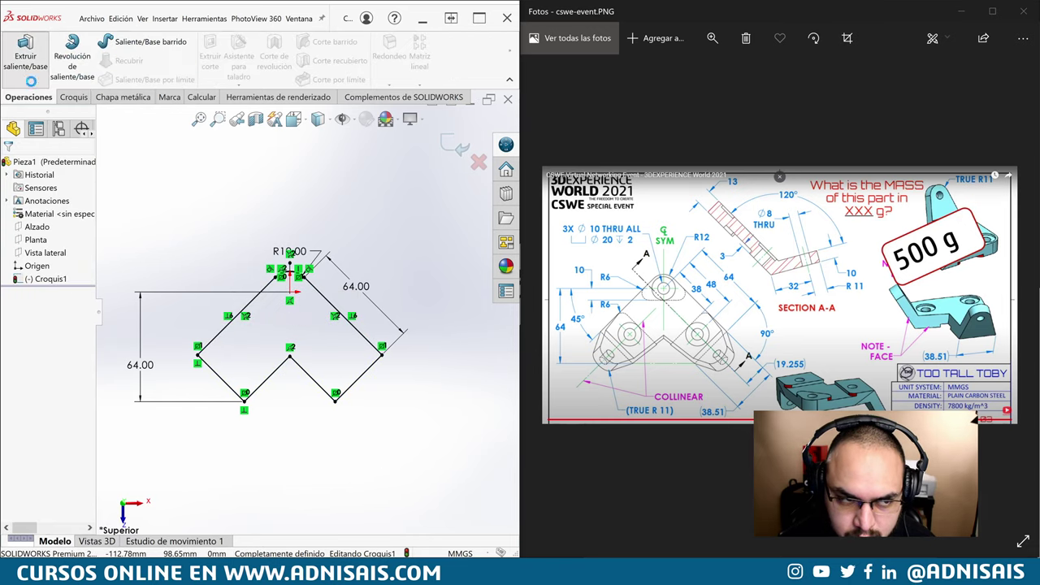
pyautogui.click(24, 53)
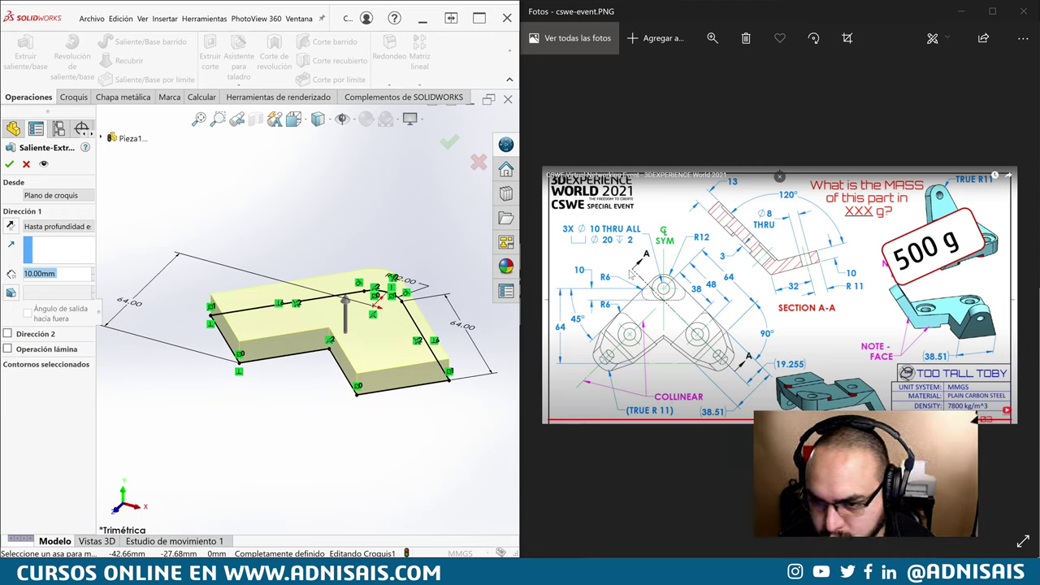
pyautogui.click(11, 228)
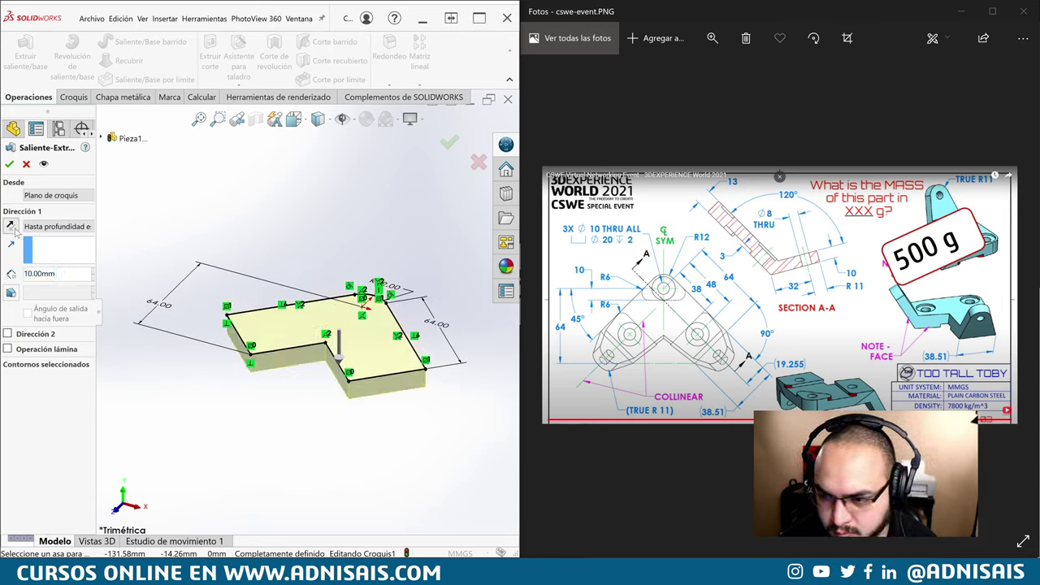
pyautogui.click(11, 228)
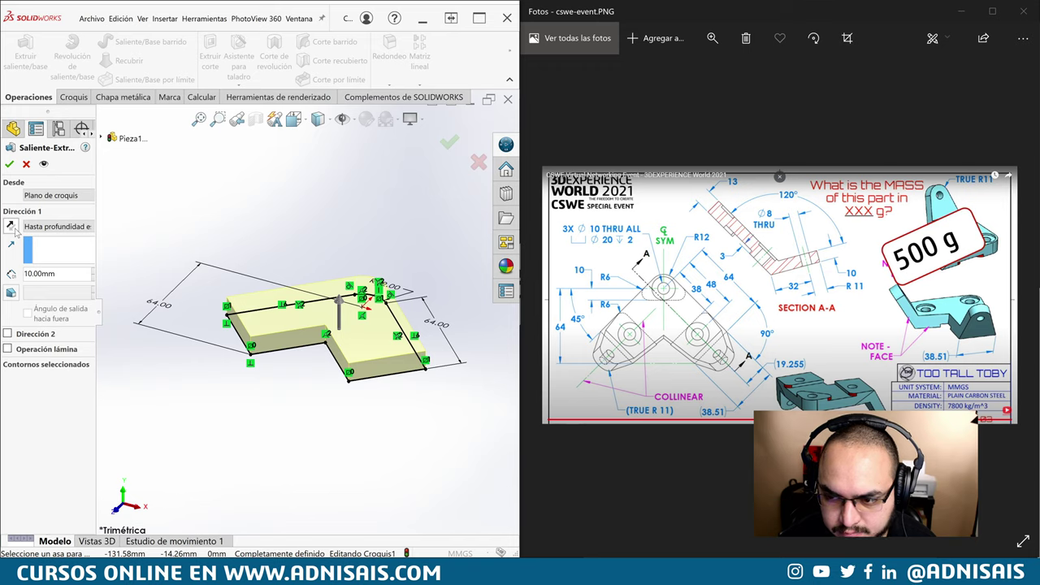
pyautogui.press('Return')
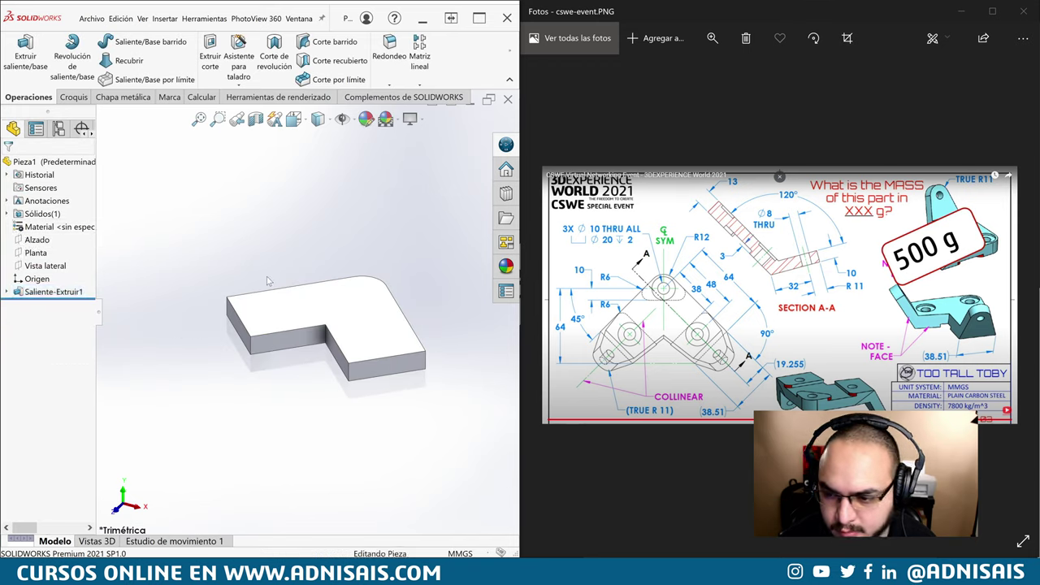
pyautogui.moveTo(337, 338); pyautogui.dragTo(309, 325, button='middle')
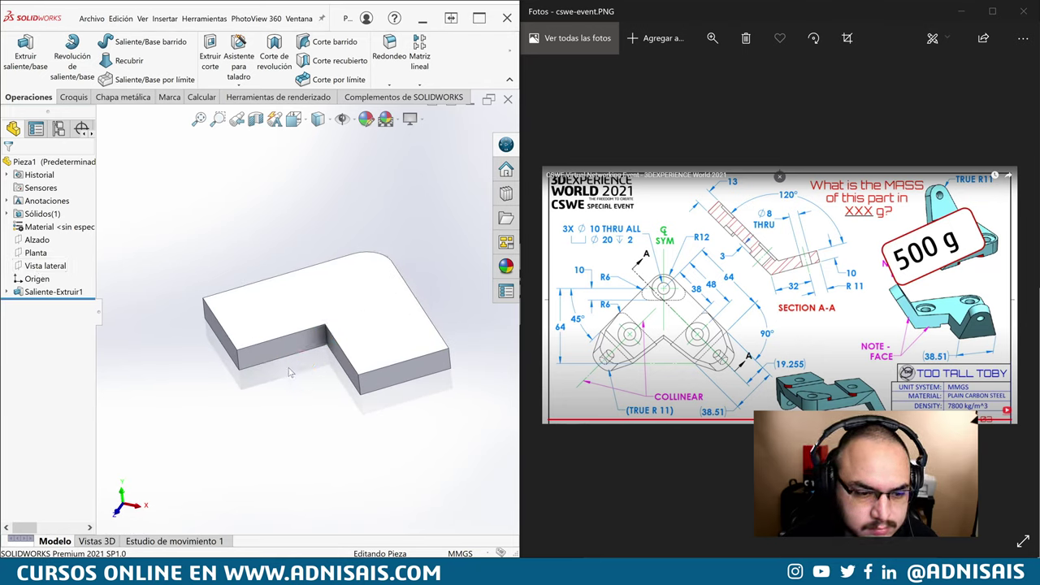
# Step: Sketch on the notch face and draw a line from its bottom corner up to the left
pyautogui.click(257, 361)
pyautogui.click(286, 349)
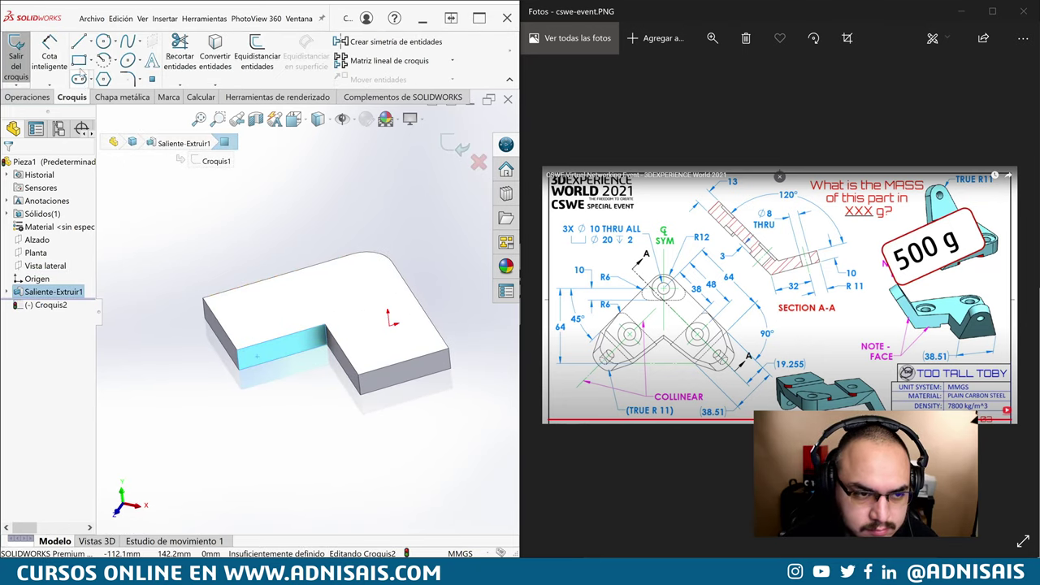
pyautogui.click(79, 42)
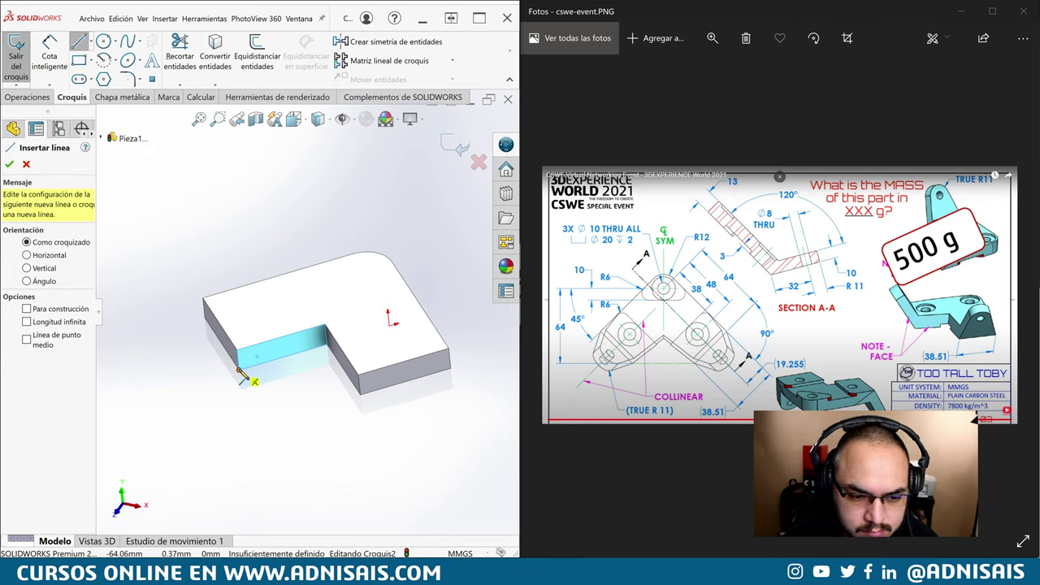
pyautogui.click(238, 370)
pyautogui.click(165, 285)
pyautogui.press('Escape')
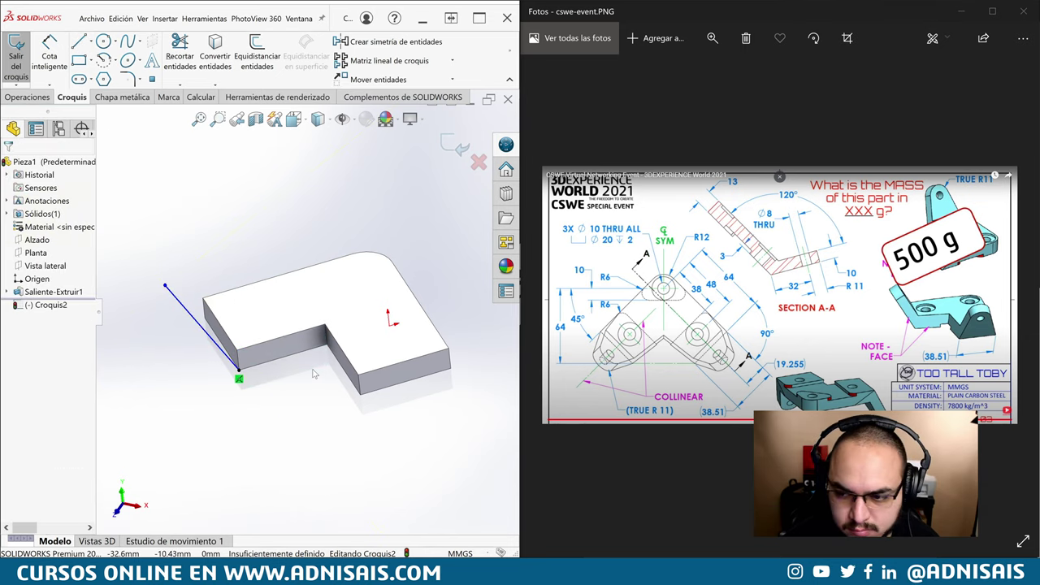
# Step: Dimension the line at 120° to the base edge and 50 mm long
pyautogui.press('d')
pyautogui.click(230, 360)
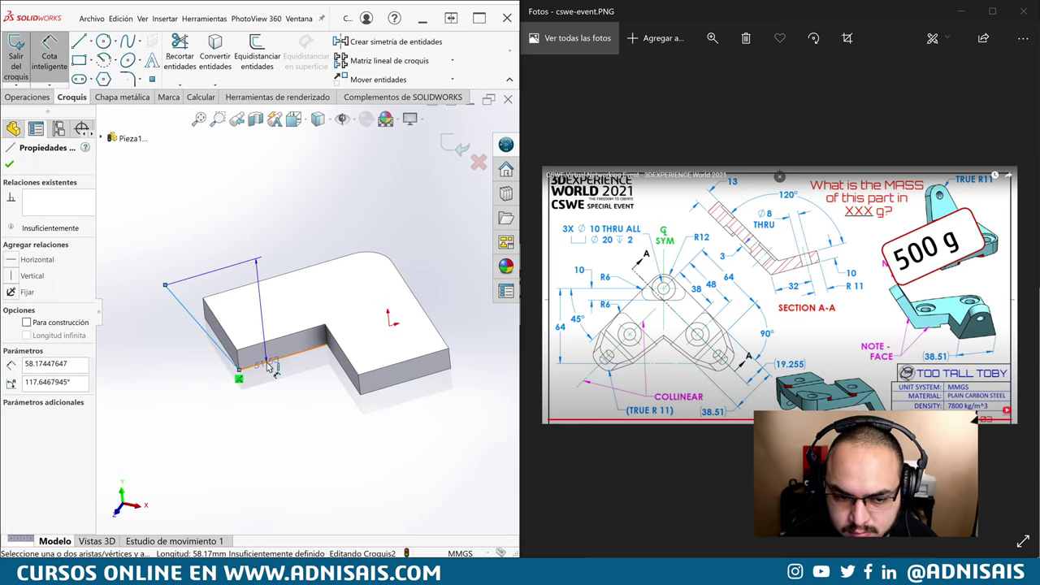
pyautogui.click(272, 368)
pyautogui.click(285, 346)
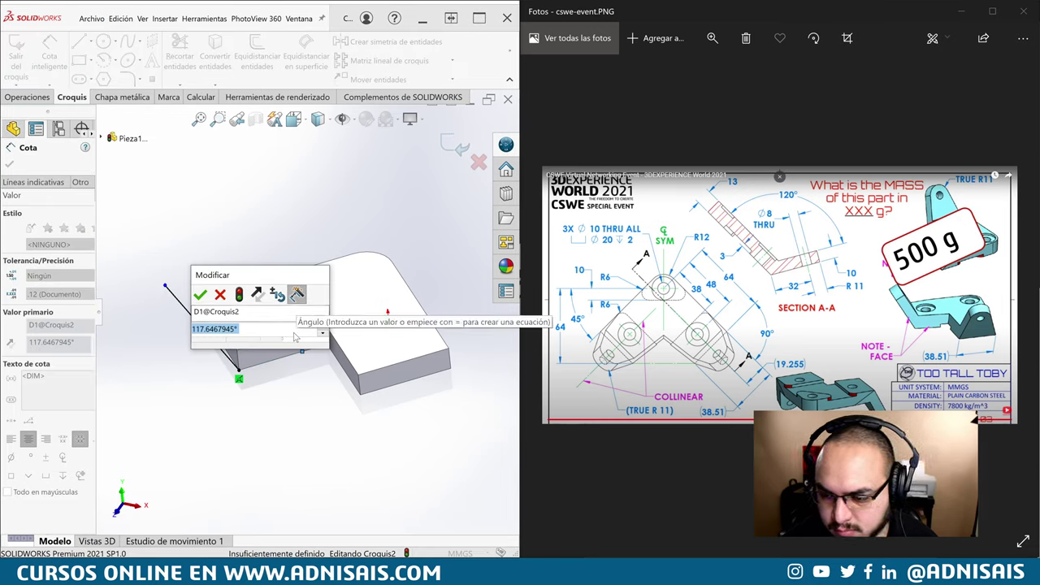
pyautogui.write('120')
pyautogui.press('Return')
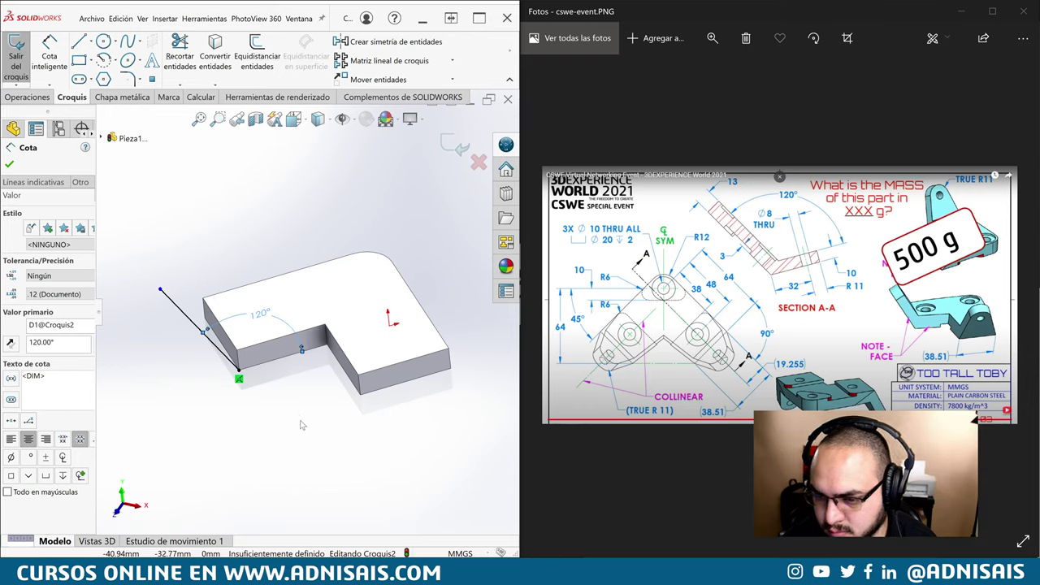
pyautogui.press('Escape')
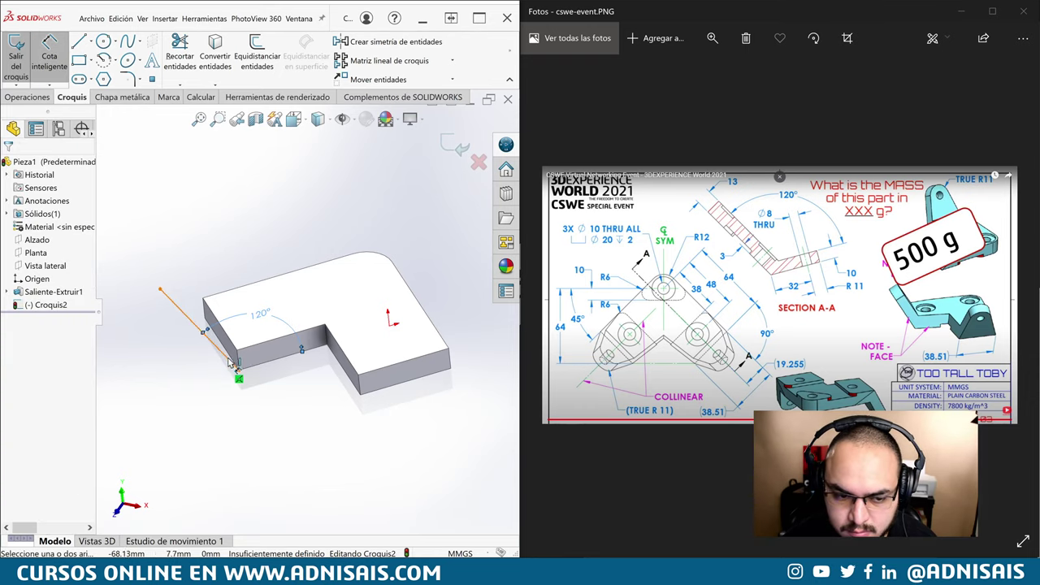
pyautogui.click(230, 364)
pyautogui.click(151, 333)
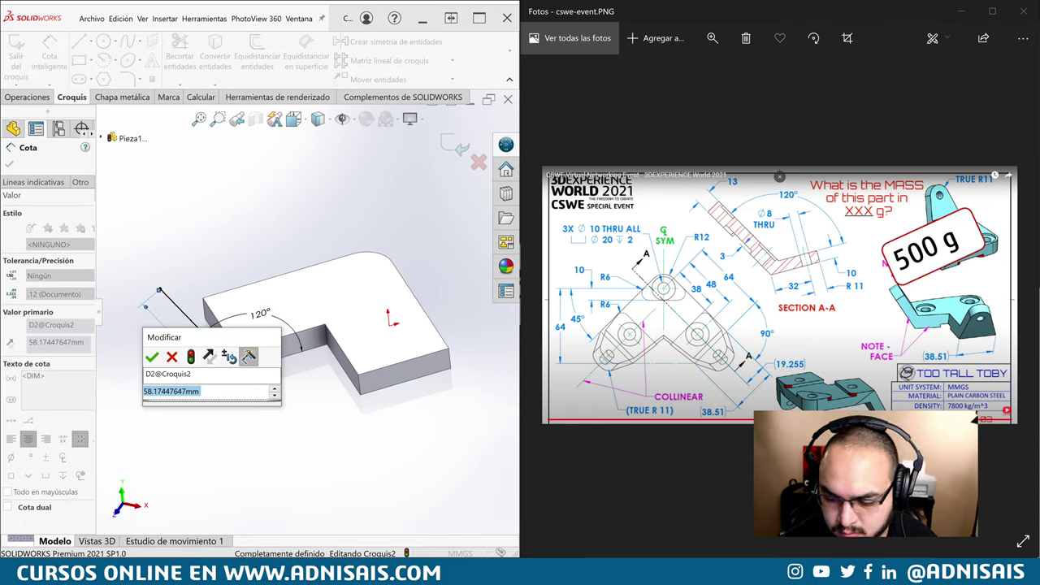
pyautogui.write('50')
pyautogui.press('Return')
pyautogui.press('Escape')
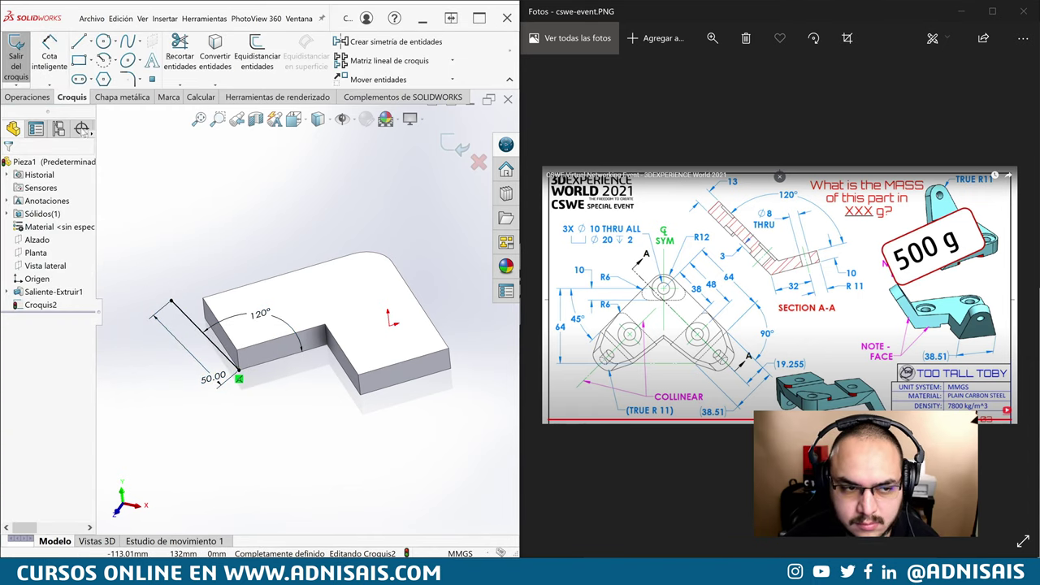
# Step: Extrude the 120° line as a thin wall up to the vertex, then select the wall's front face
pyautogui.click(27, 97)
pyautogui.click(25, 53)
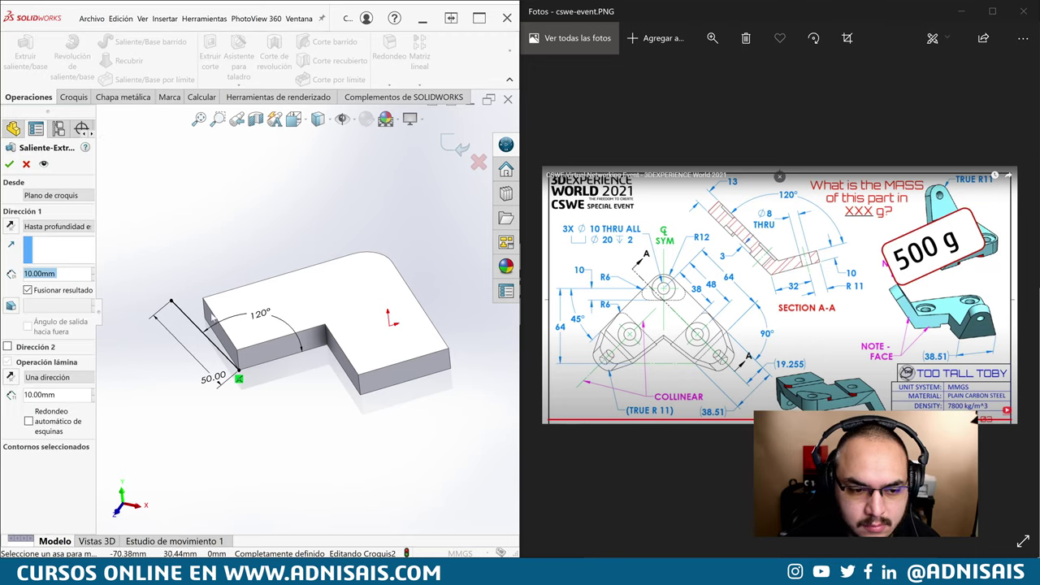
pyautogui.click(205, 321)
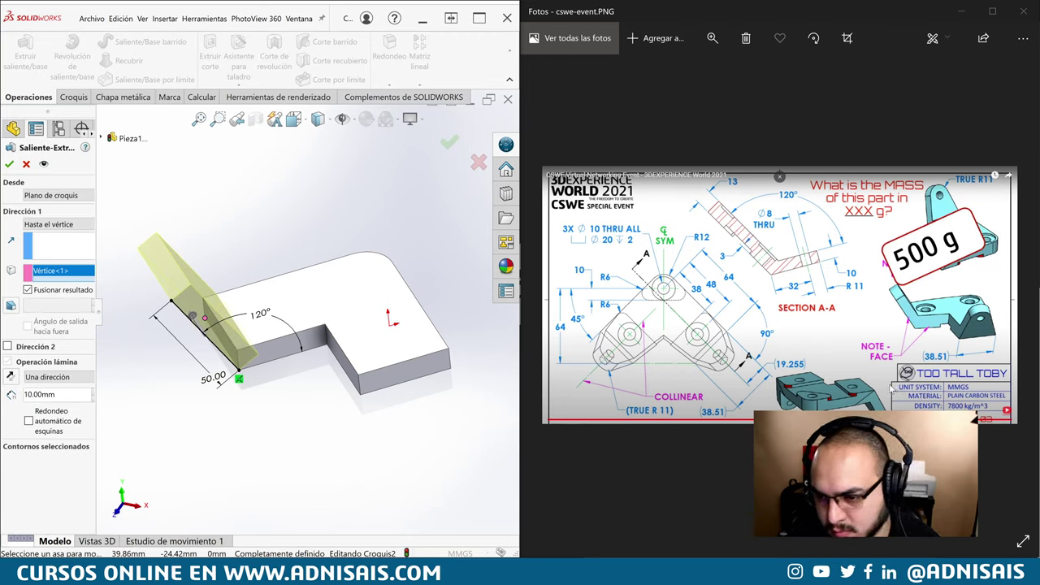
pyautogui.press('Return')
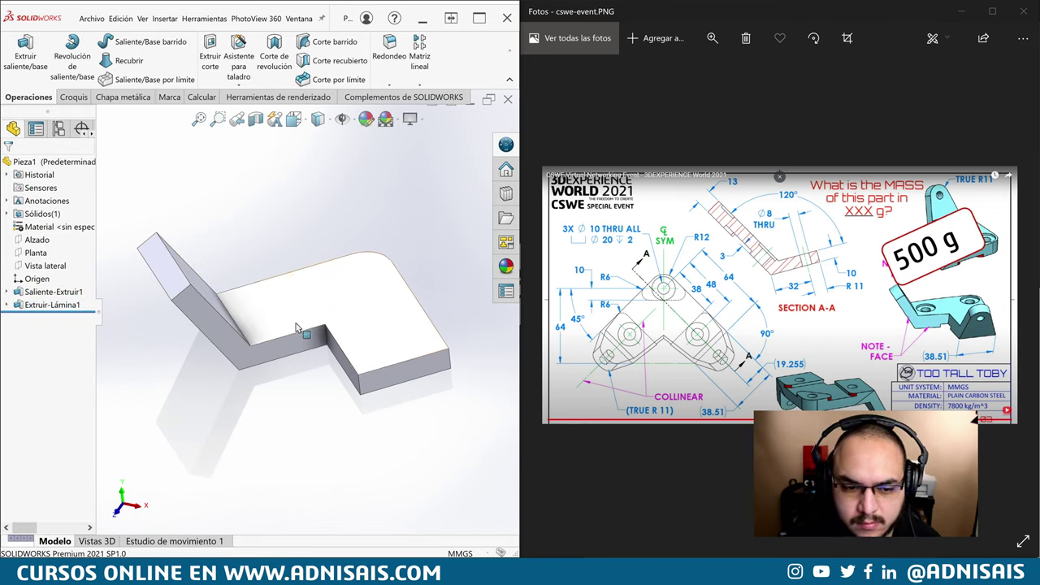
pyautogui.moveTo(303, 331); pyautogui.dragTo(236, 308, button='middle')
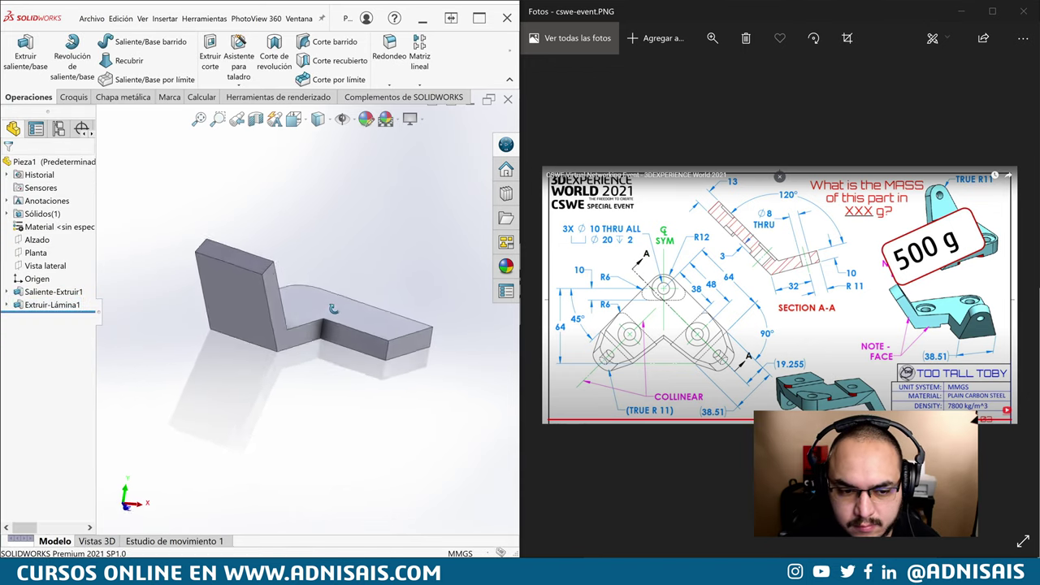
pyautogui.click(248, 303)
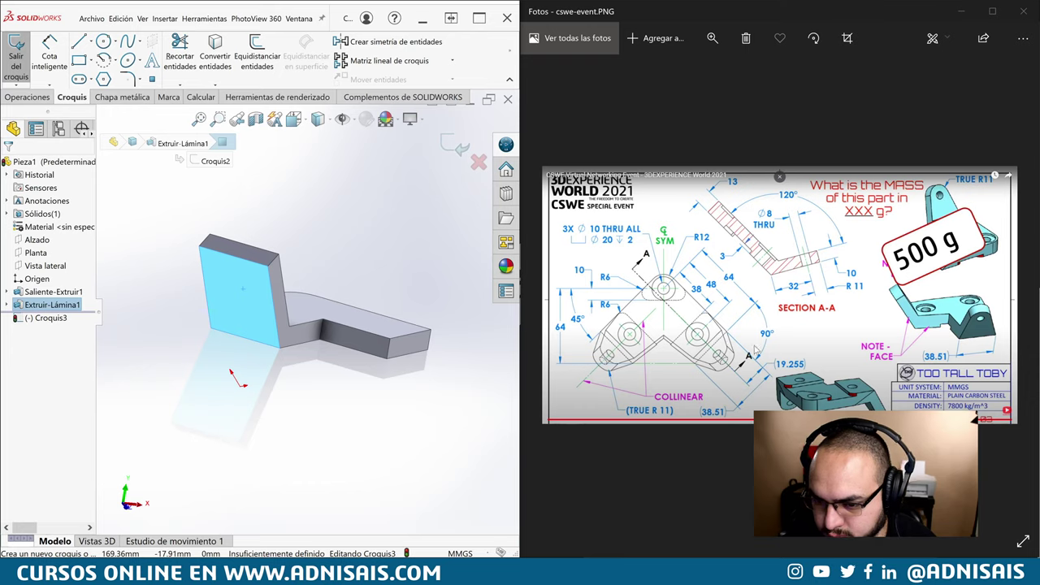
# Step: Draw a side line, a tangent arc over the wall top, and lines closing the profile
pyautogui.press('d')
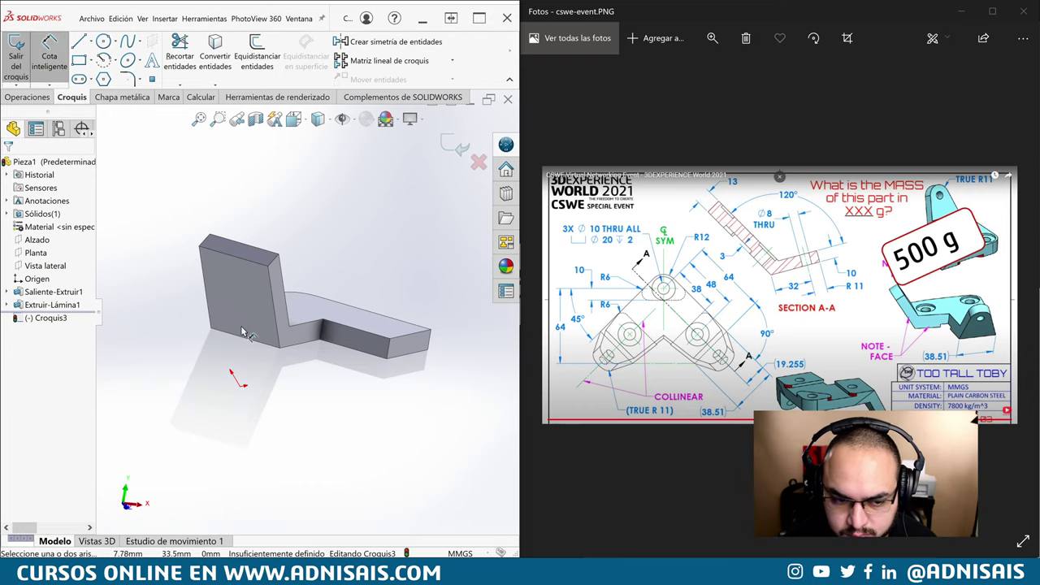
pyautogui.press('l')
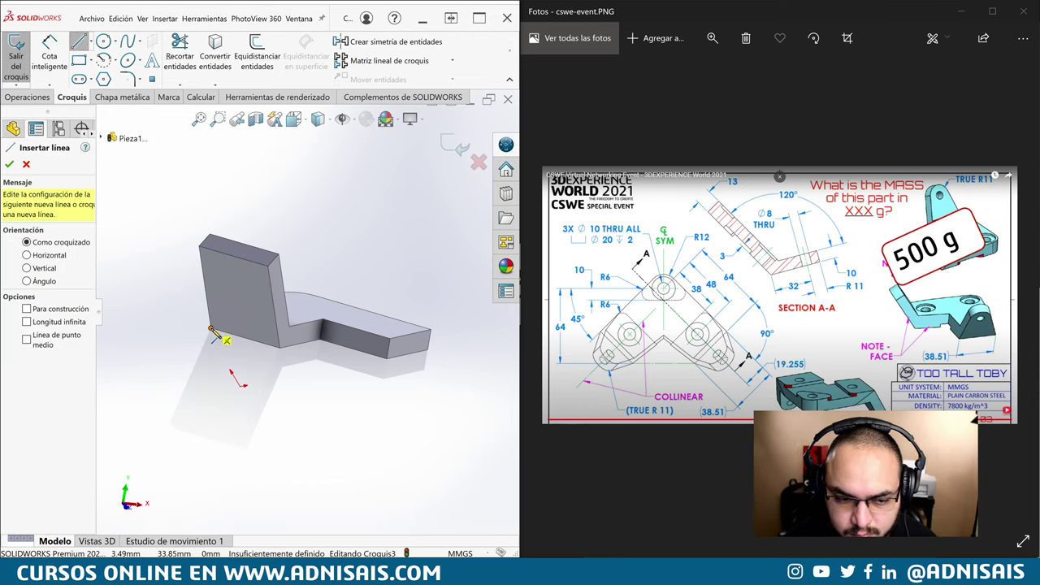
pyautogui.click(210, 332)
pyautogui.click(218, 280)
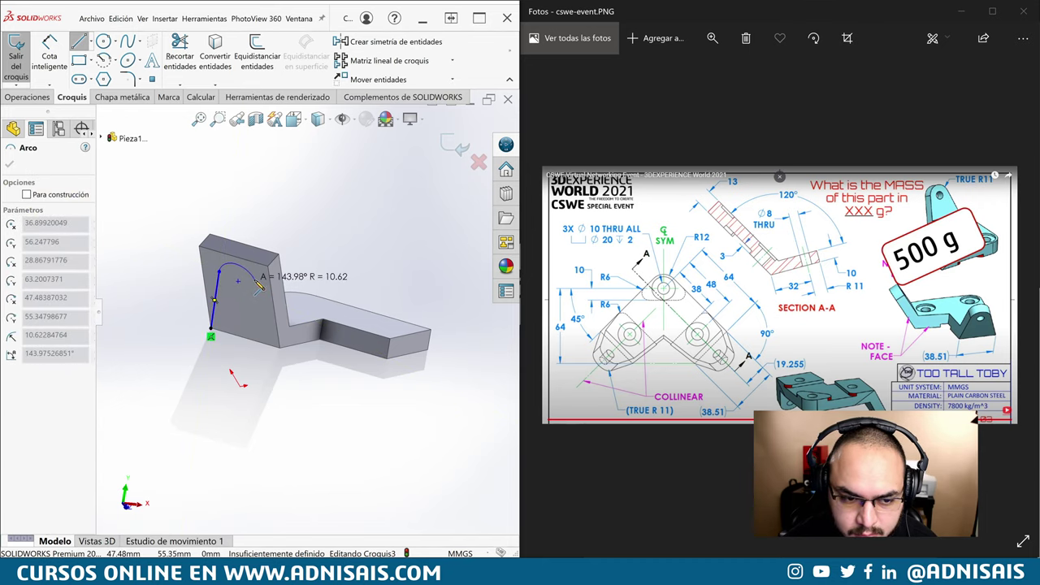
pyautogui.click(230, 264)
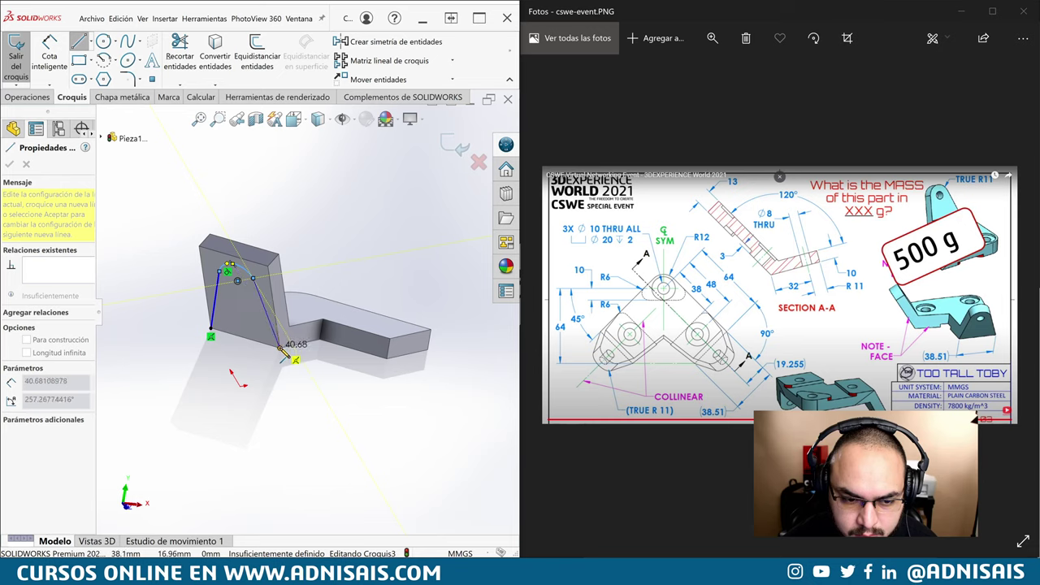
pyautogui.click(280, 352)
pyautogui.click(248, 340)
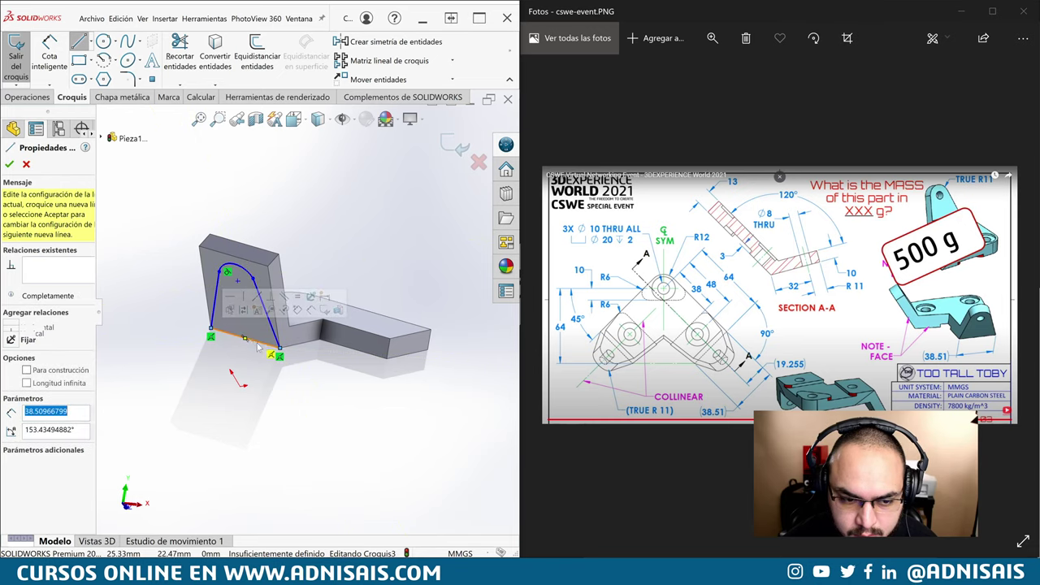
pyautogui.press('Escape')
pyautogui.press('Escape')
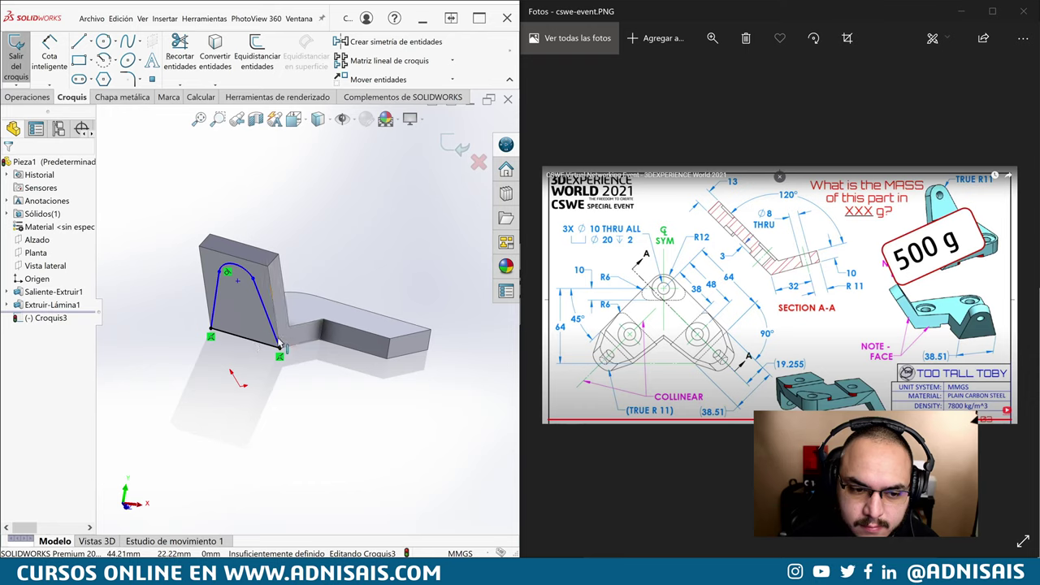
pyautogui.click(275, 352)
pyautogui.click(329, 386)
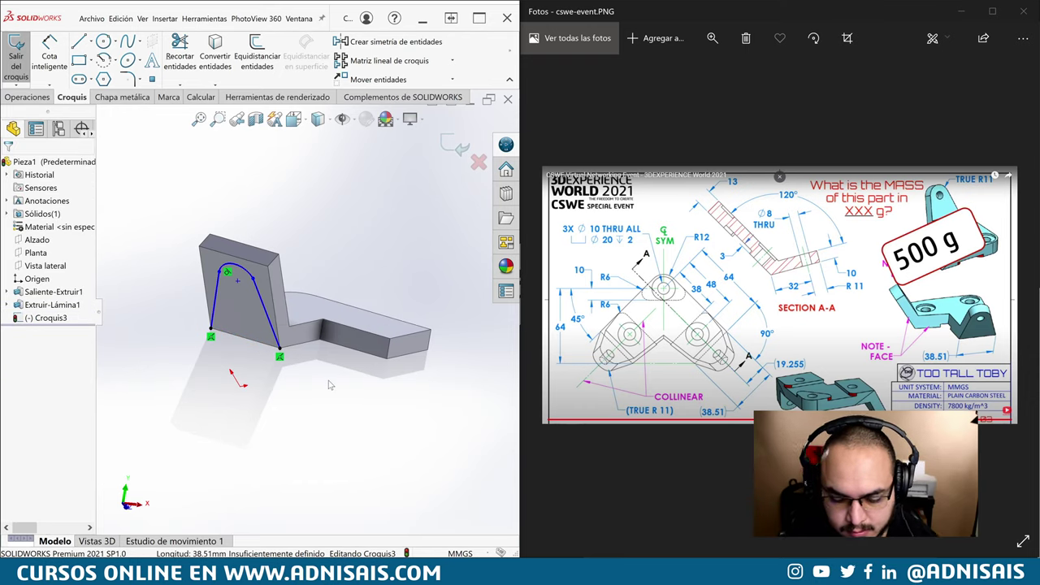
# Step: Dimension the arc radius to 11 mm
pyautogui.scroll(-3, 330, 385)
pyautogui.moveTo(292, 357)
pyautogui.mouseDown(button='middle')
pyautogui.moveTo(262, 338)
pyautogui.moveTo(339, 362)
pyautogui.mouseUp(button='middle')
pyautogui.moveTo(374, 337); pyautogui.dragTo(399, 226, button='right')
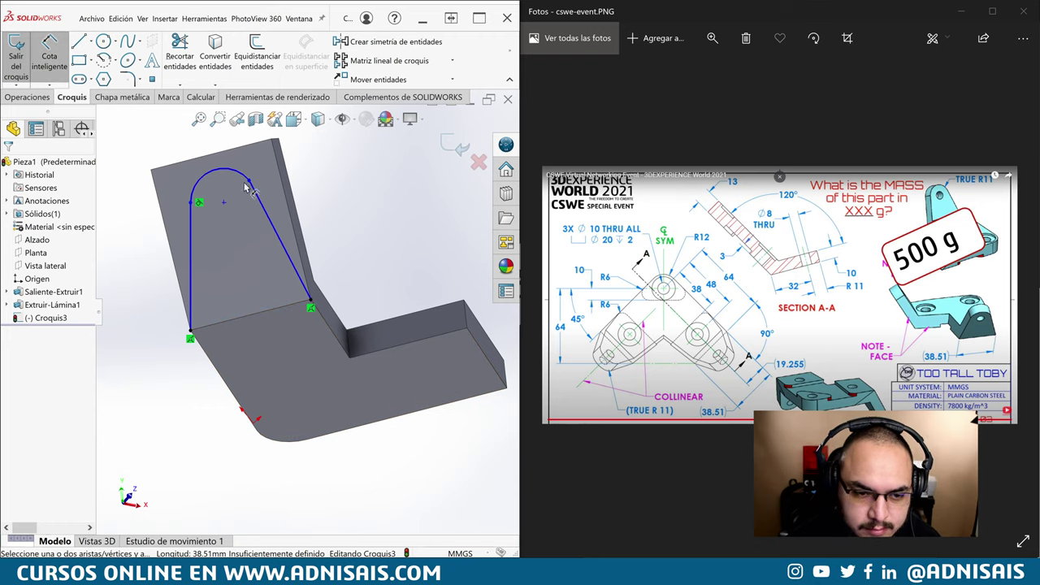
pyautogui.press('Escape')
pyautogui.click(253, 180)
pyautogui.click(379, 246)
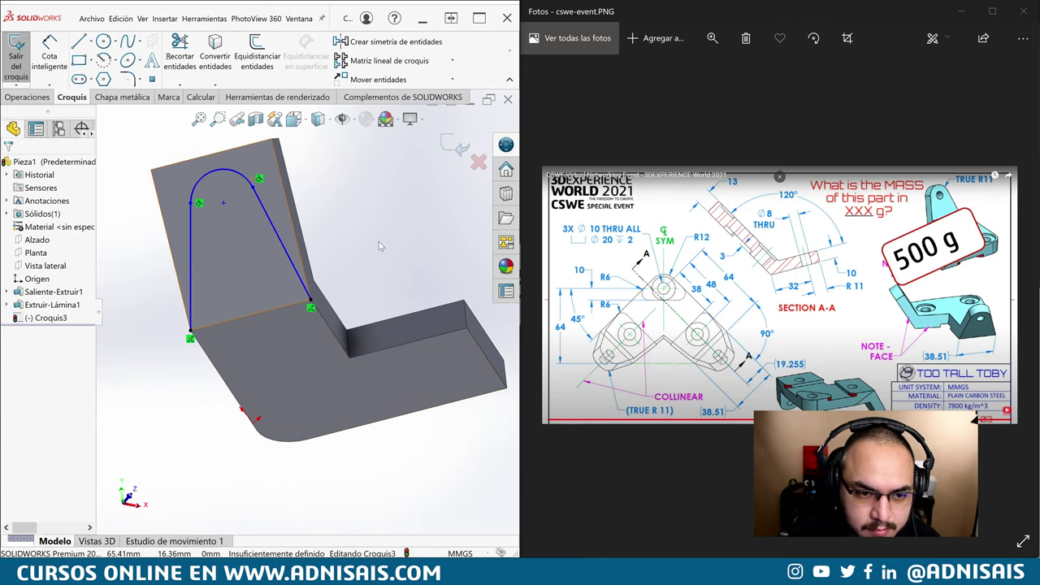
pyautogui.moveTo(379, 247); pyautogui.dragTo(382, 187, button='right')
pyautogui.click(224, 169)
pyautogui.click(244, 142)
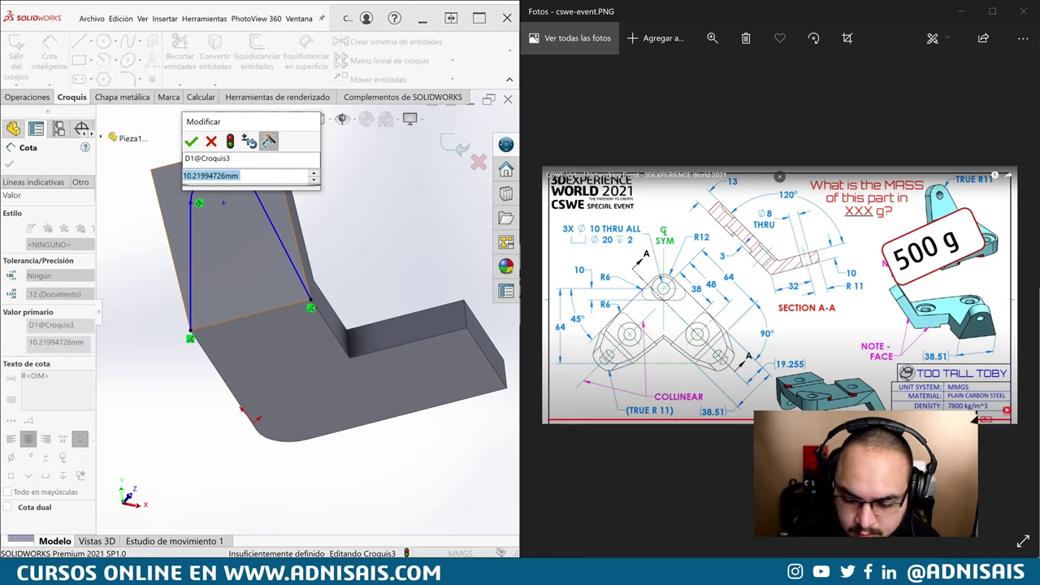
pyautogui.write('11')
pyautogui.press('Return')
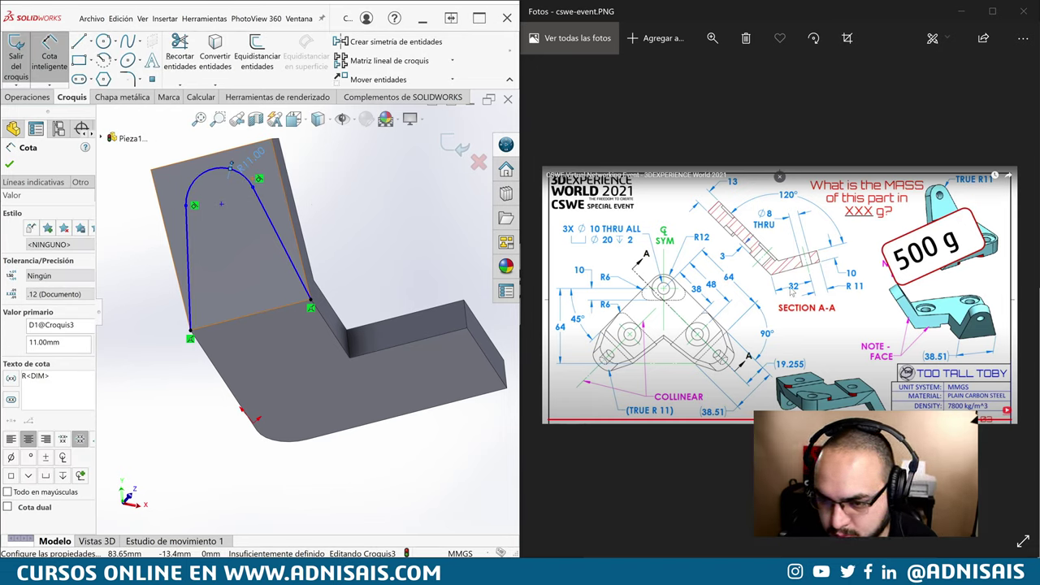
# Step: Dimension 32 mm vertically from the arc centre to the lower endpoint
pyautogui.click(221, 205)
pyautogui.click(312, 300)
pyautogui.click(351, 214)
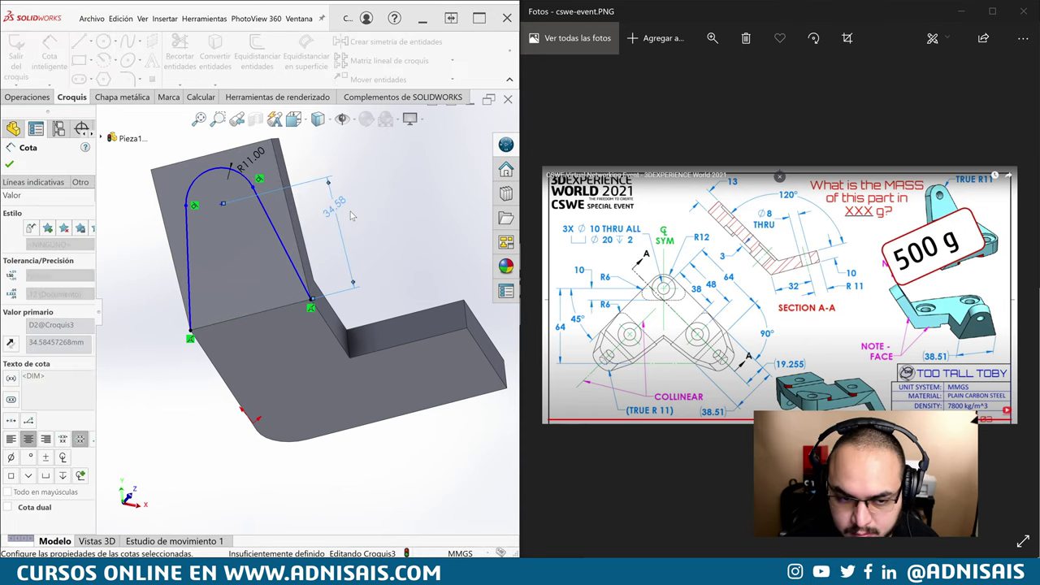
pyautogui.write('32')
pyautogui.press('Return')
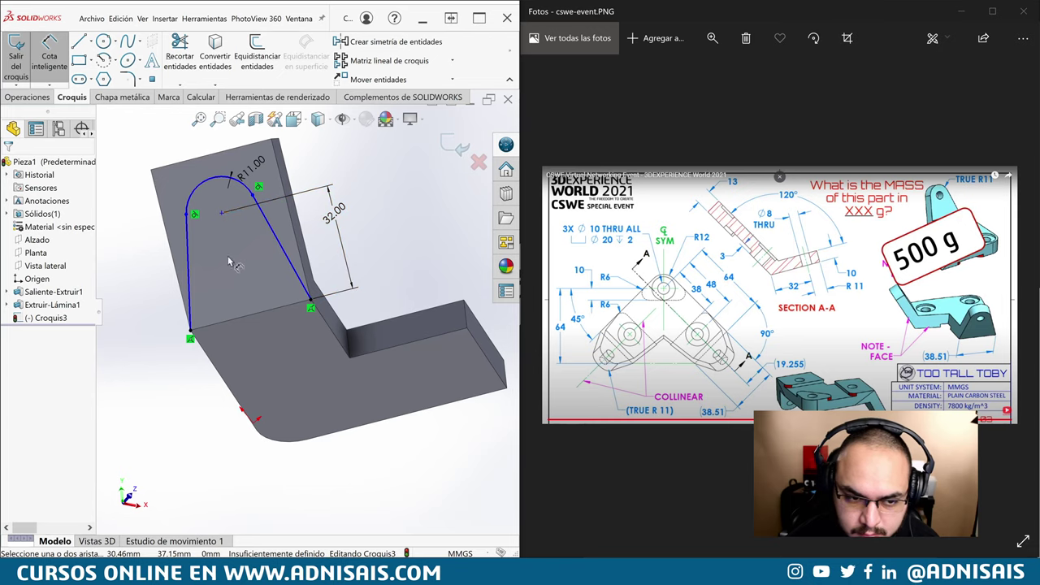
pyautogui.press('Escape')
# Step: Make the two straight side lines equal in length
pyautogui.click(289, 255)
pyautogui.keyDown('ctrl'); pyautogui.click(188, 252); pyautogui.keyUp('ctrl')
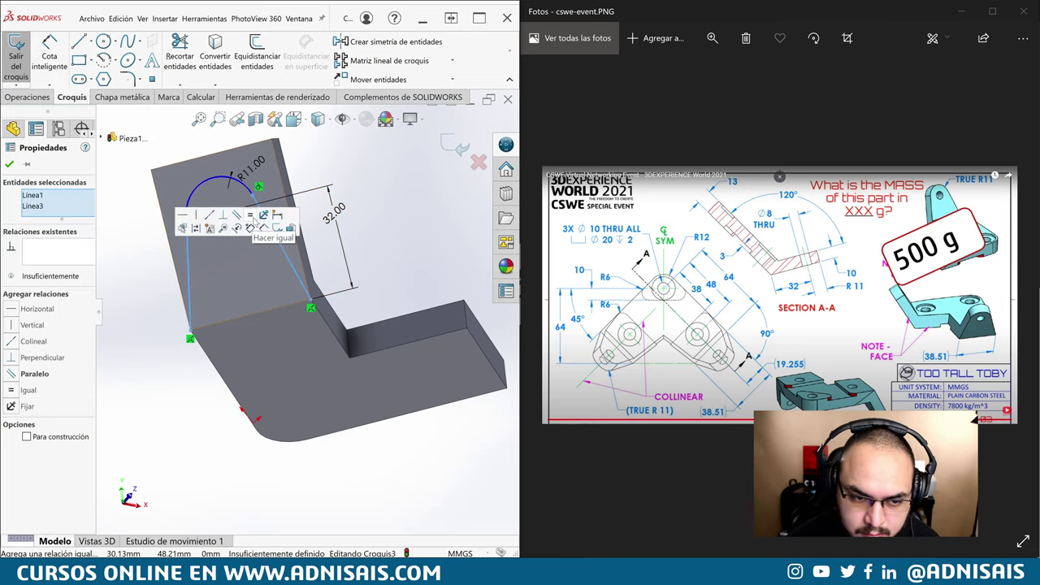
pyautogui.click(254, 228)
# Step: Extrude-cut the rounded-top outline into the angled wall as Cortar-Extruir1
pyautogui.click(29, 97)
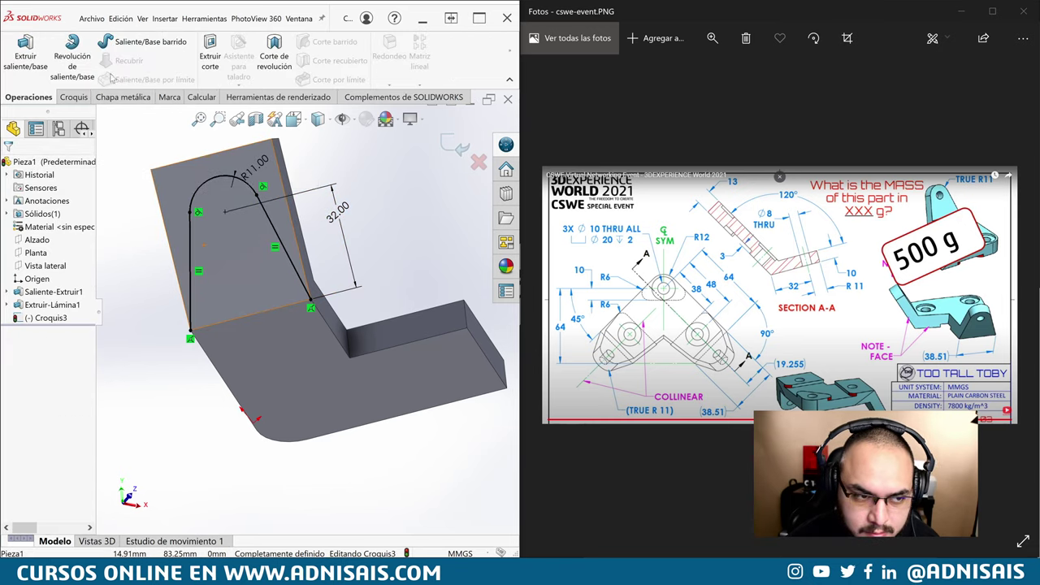
pyautogui.click(209, 50)
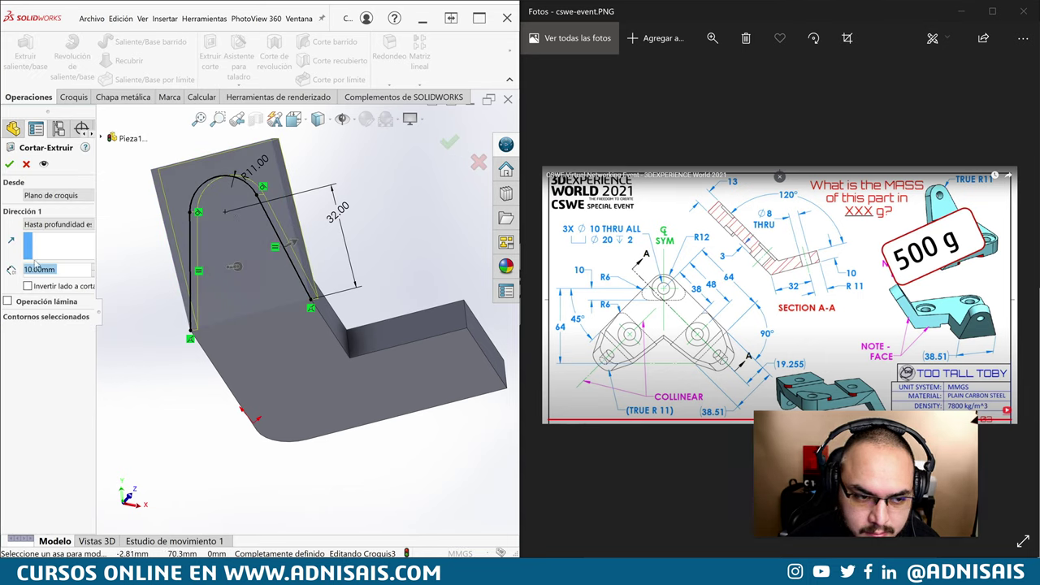
pyautogui.click(10, 165)
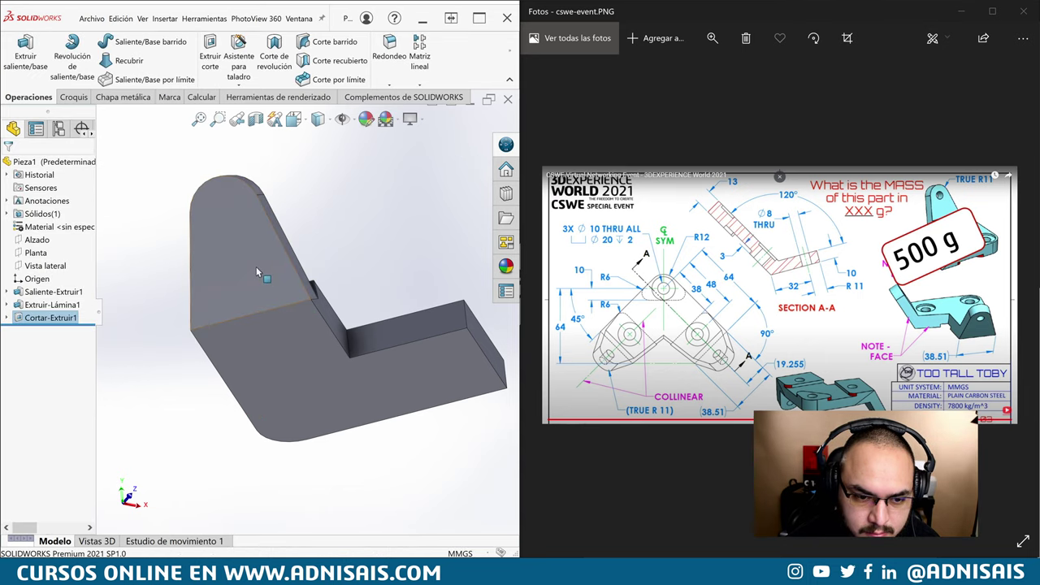
pyautogui.moveTo(260, 275); pyautogui.dragTo(211, 302, button='middle')
# Step: Change the cut's end condition to Por todo so it passes through the whole part
pyautogui.click(50, 317)
pyautogui.click(89, 292)
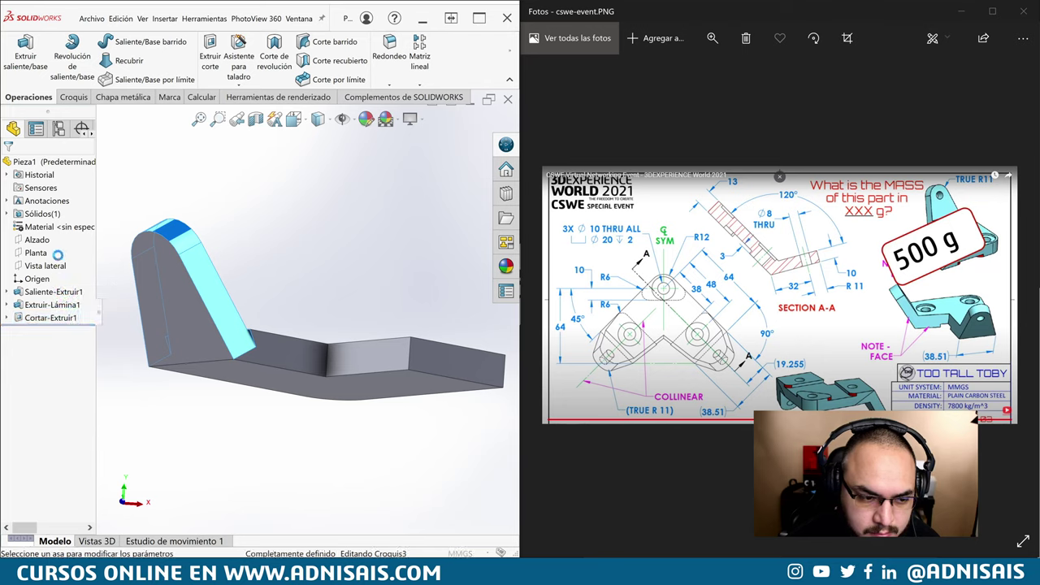
pyautogui.click(50, 225)
pyautogui.click(45, 235)
pyautogui.click(37, 225)
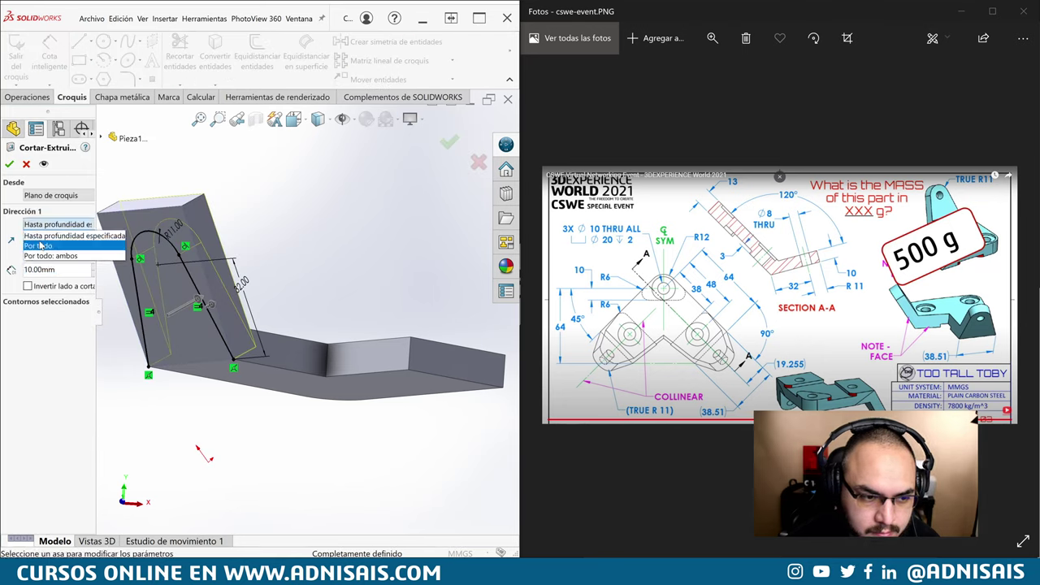
pyautogui.click(29, 236)
pyautogui.click(10, 165)
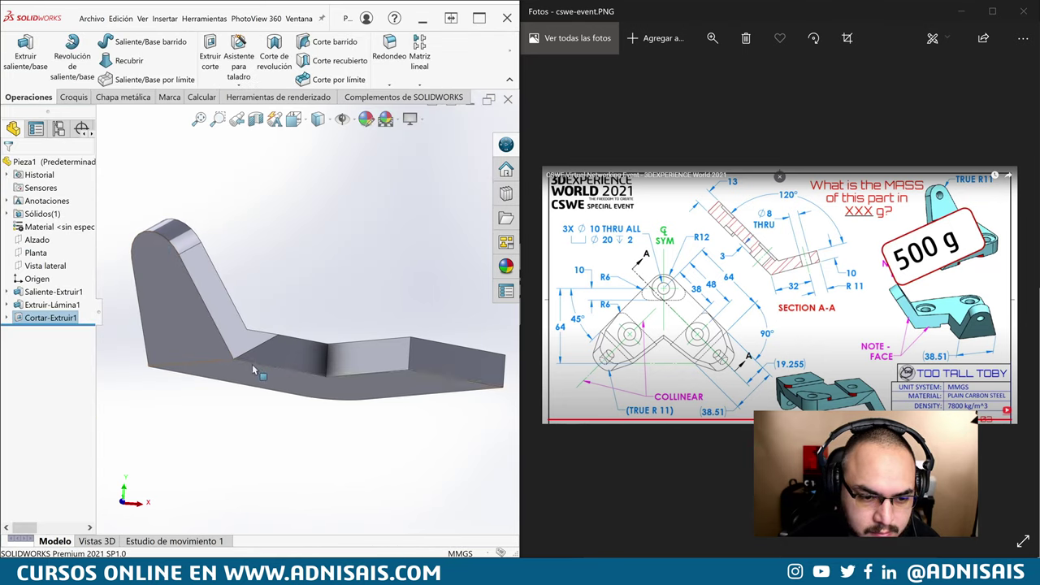
pyautogui.moveTo(228, 349)
pyautogui.mouseDown(button='middle')
pyautogui.moveTo(271, 401)
pyautogui.moveTo(239, 357)
pyautogui.mouseUp(button='middle')
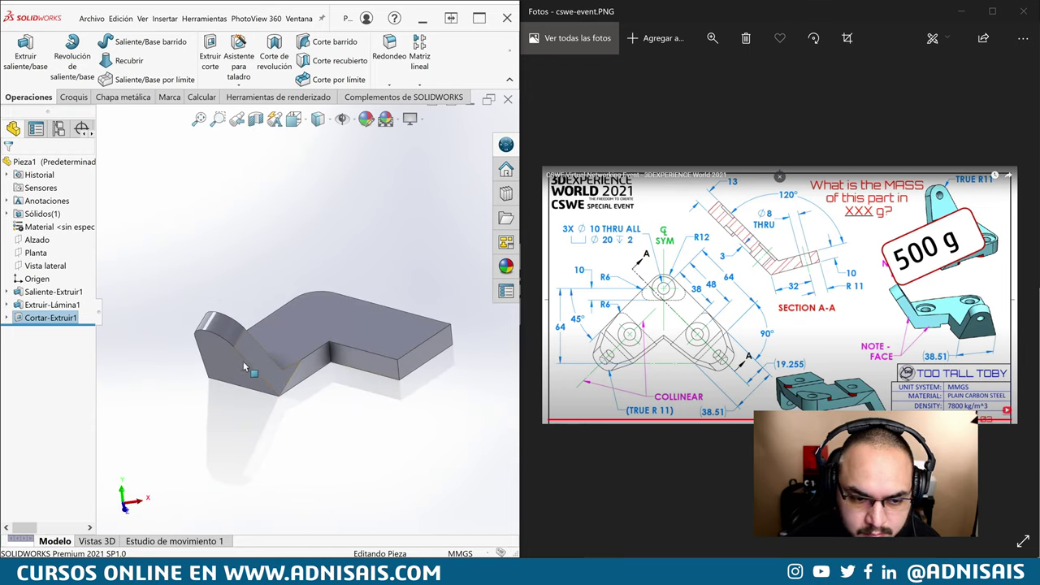
pyautogui.scroll(-3, 239, 358)
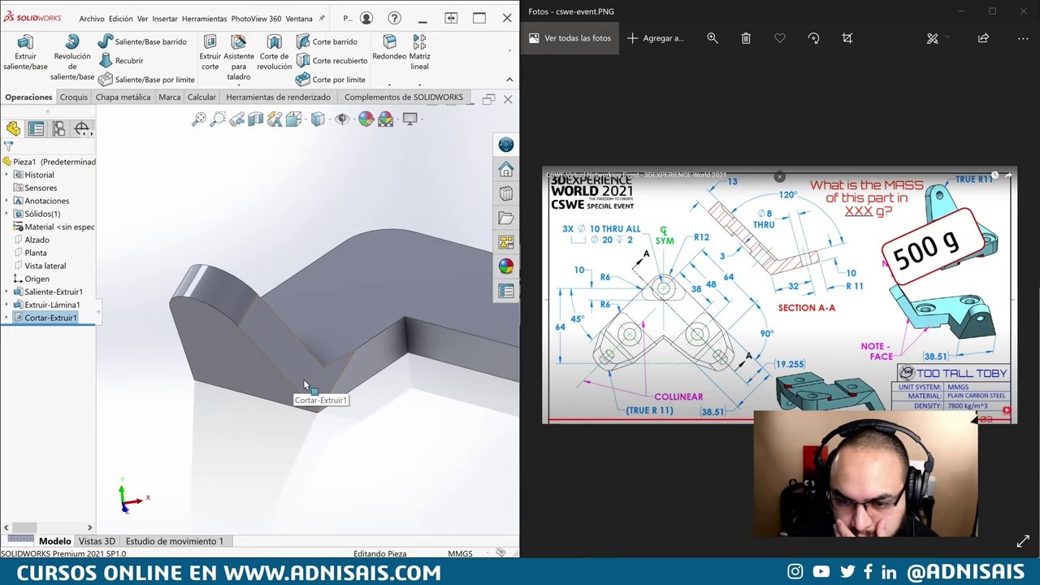
# Step: Start a new sketch, Croquis4, on the base plate's bottom face
pyautogui.moveTo(303, 379); pyautogui.dragTo(309, 372, button='middle')
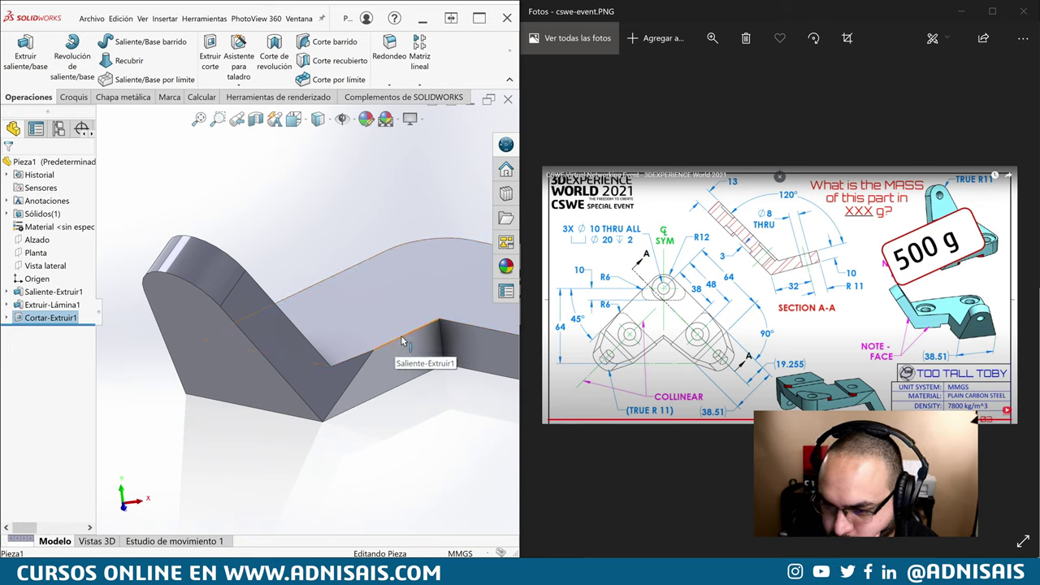
pyautogui.moveTo(442, 325); pyautogui.dragTo(378, 274, button='middle')
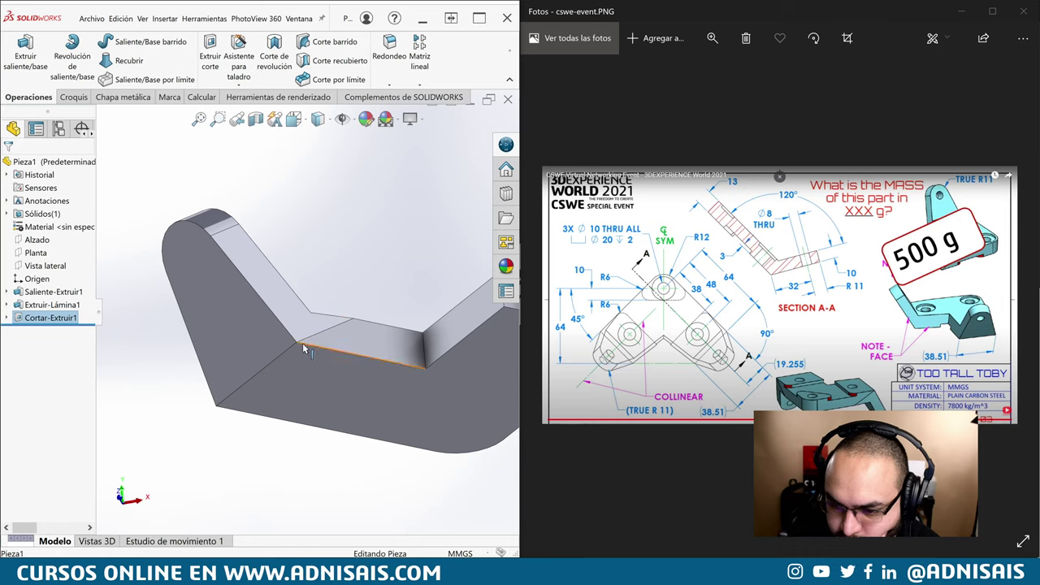
pyautogui.click(301, 376)
pyautogui.click(336, 361)
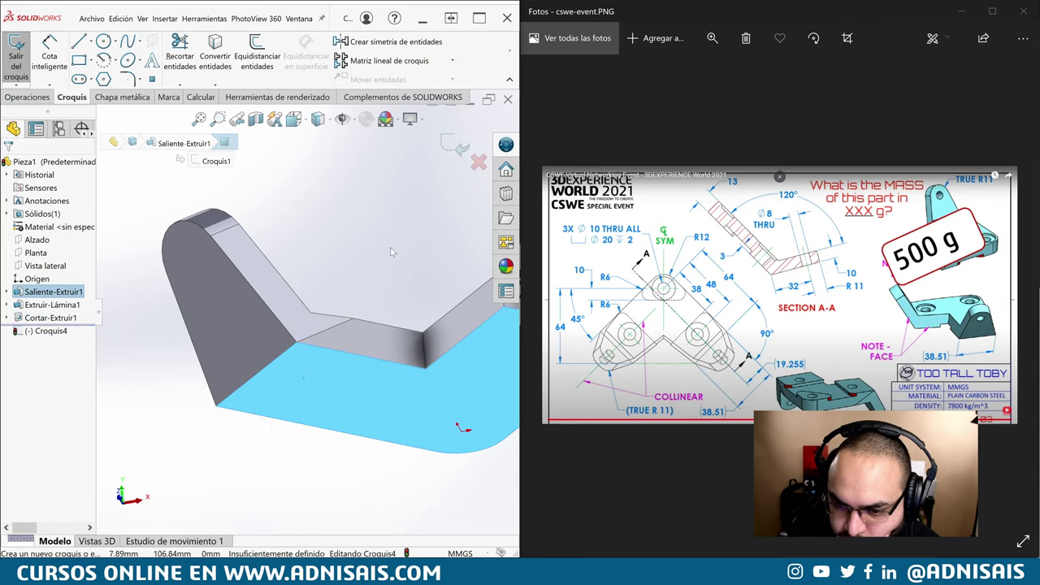
# Step: Face the sketch normal and draw a 3-point rectangle along the 45° wall edge
pyautogui.click(79, 60)
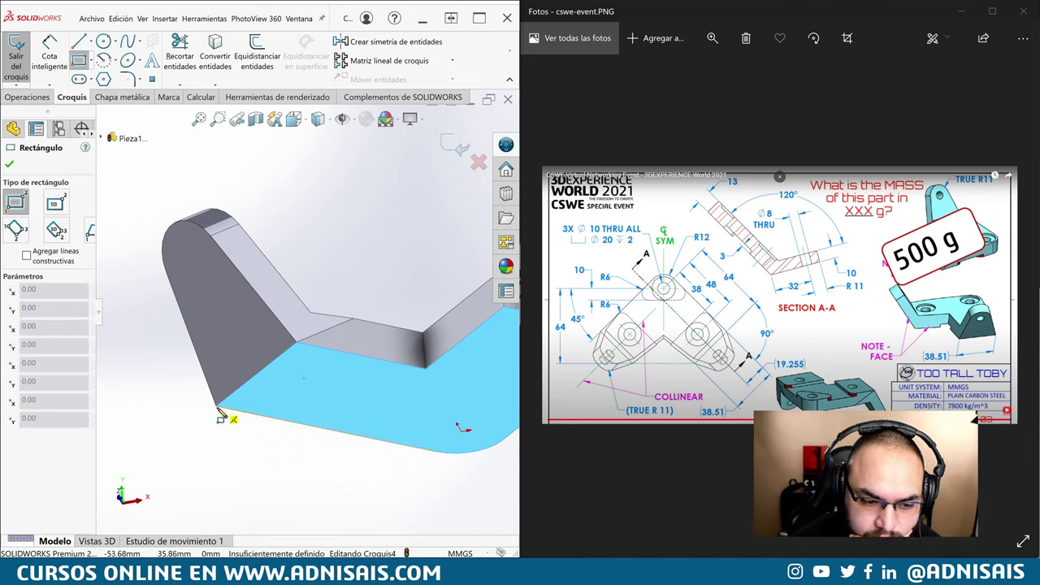
pyautogui.click(217, 411)
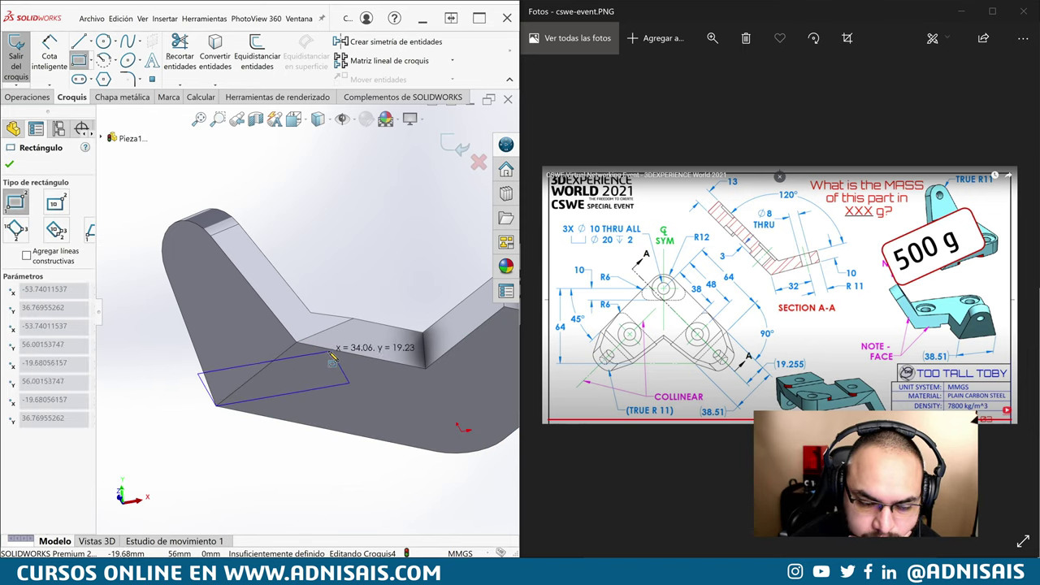
pyautogui.press('Escape')
pyautogui.hotkey('ctrl', '8')
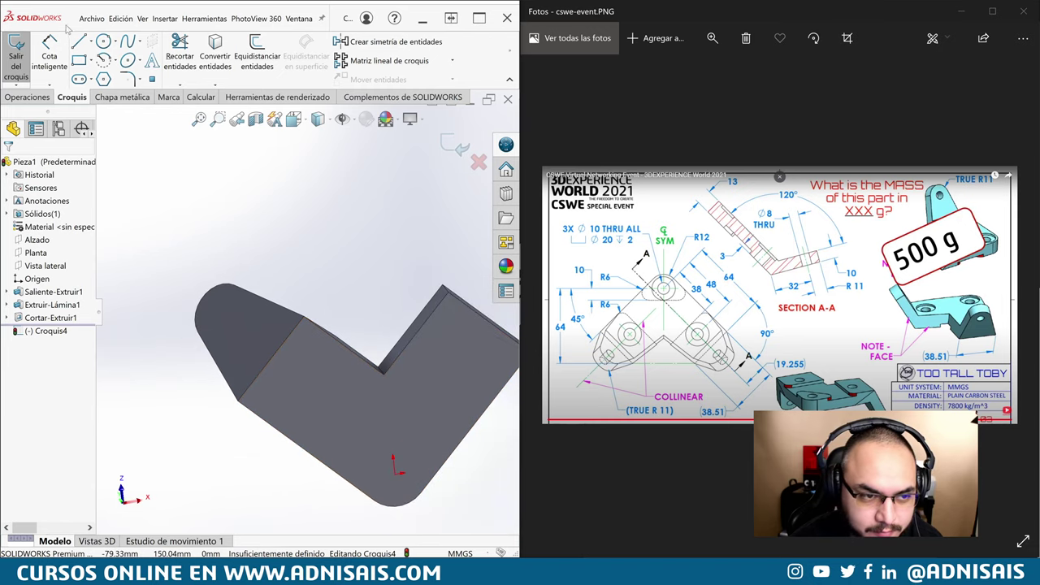
pyautogui.click(79, 61)
pyautogui.click(16, 230)
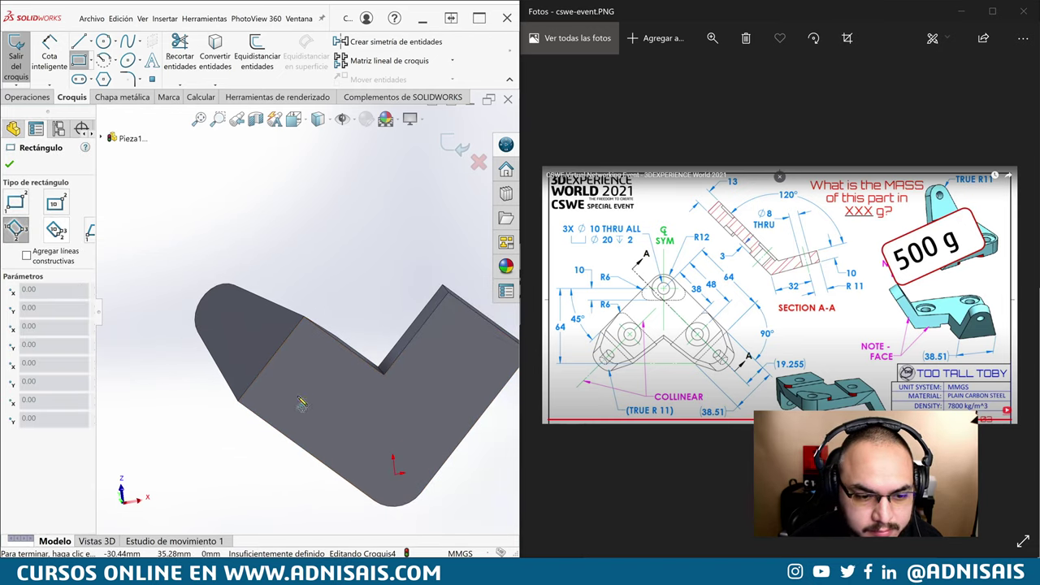
pyautogui.click(238, 402)
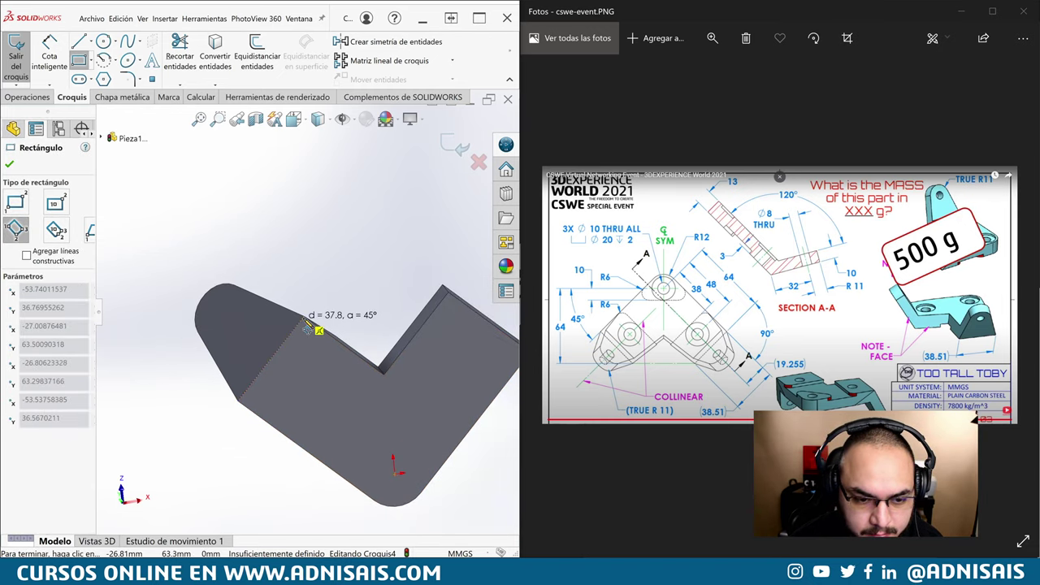
pyautogui.click(306, 319)
pyautogui.click(343, 347)
pyautogui.press('Escape')
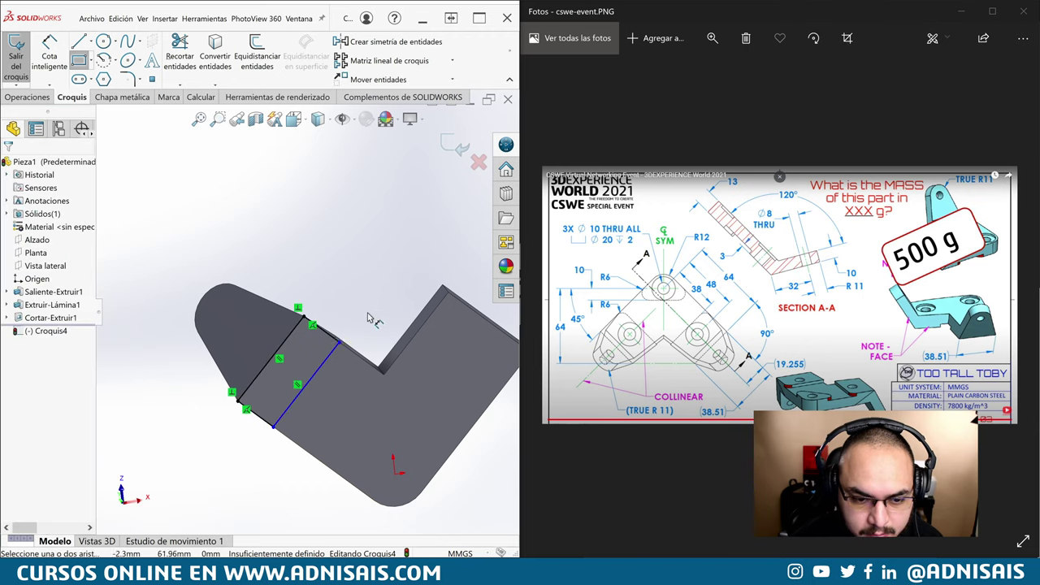
# Step: Dimension the rectangle's width to 38 mm, discarding the stray 16.61 dimension
pyautogui.press('d')
pyautogui.click(329, 335)
pyautogui.click(422, 311)
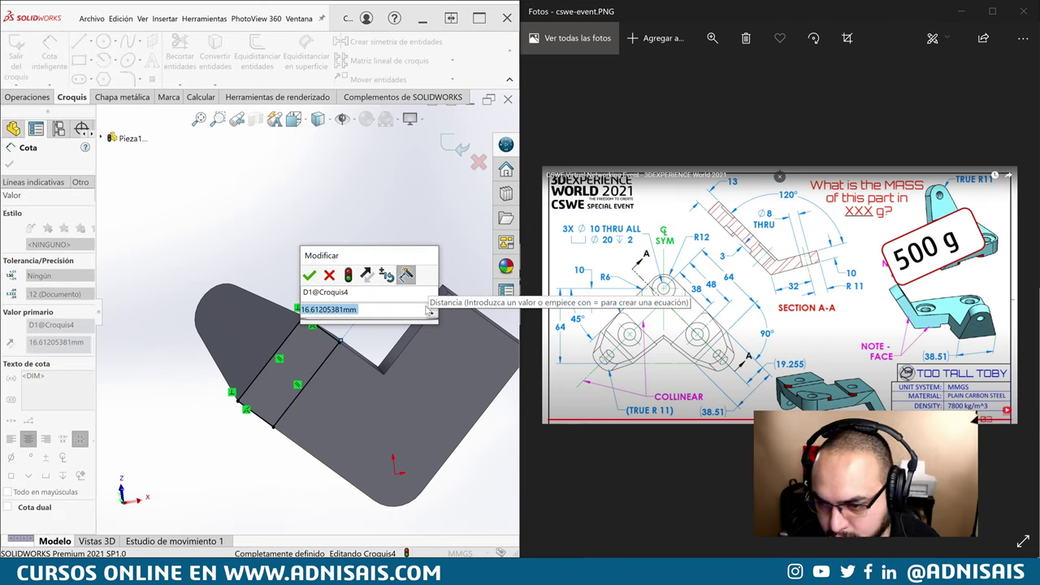
pyautogui.press('Return')
pyautogui.press('Escape')
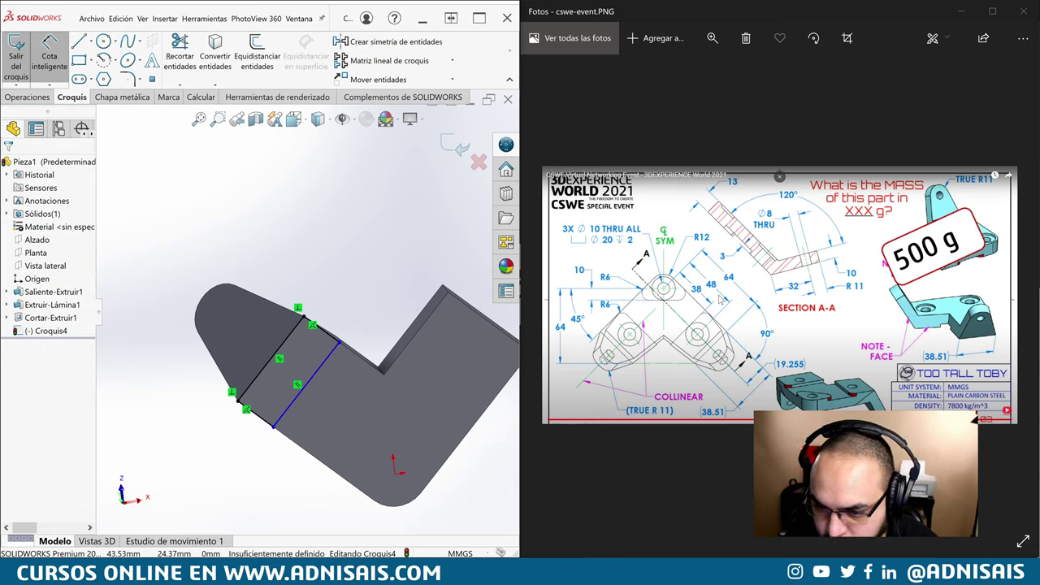
pyautogui.click(318, 378)
pyautogui.click(334, 382)
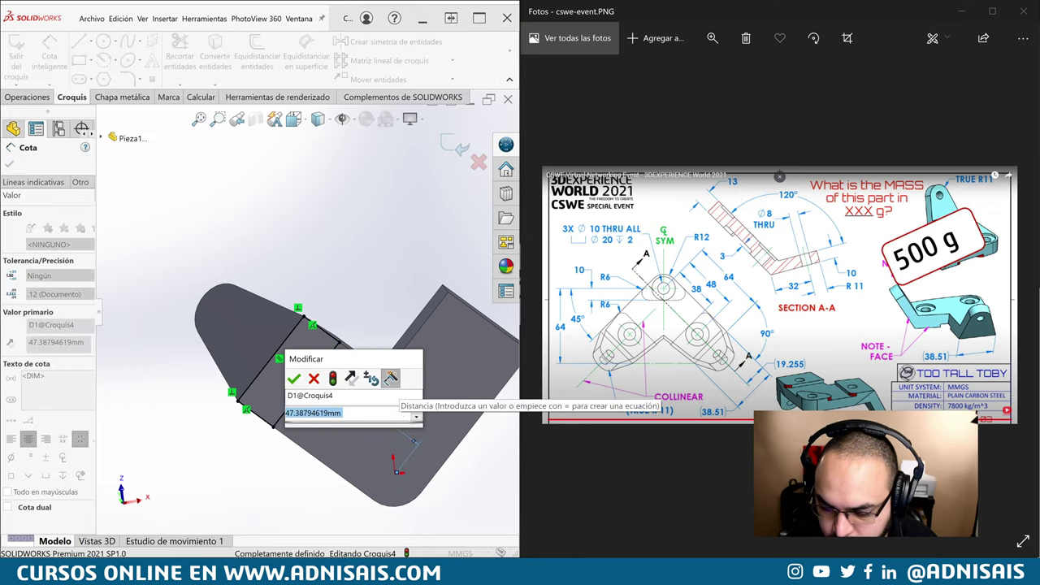
pyautogui.write('38')
pyautogui.press('Return')
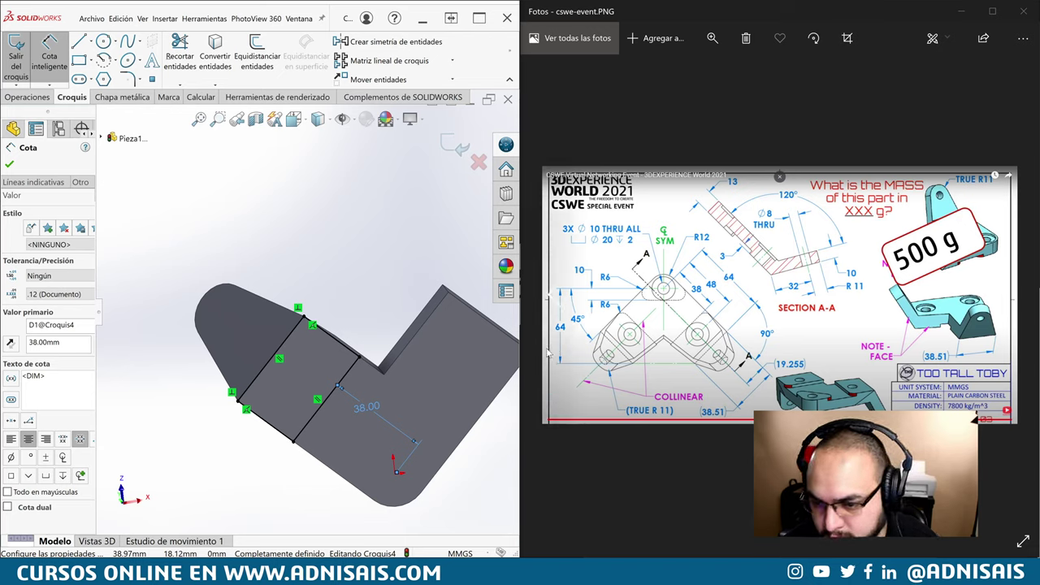
pyautogui.press('Escape')
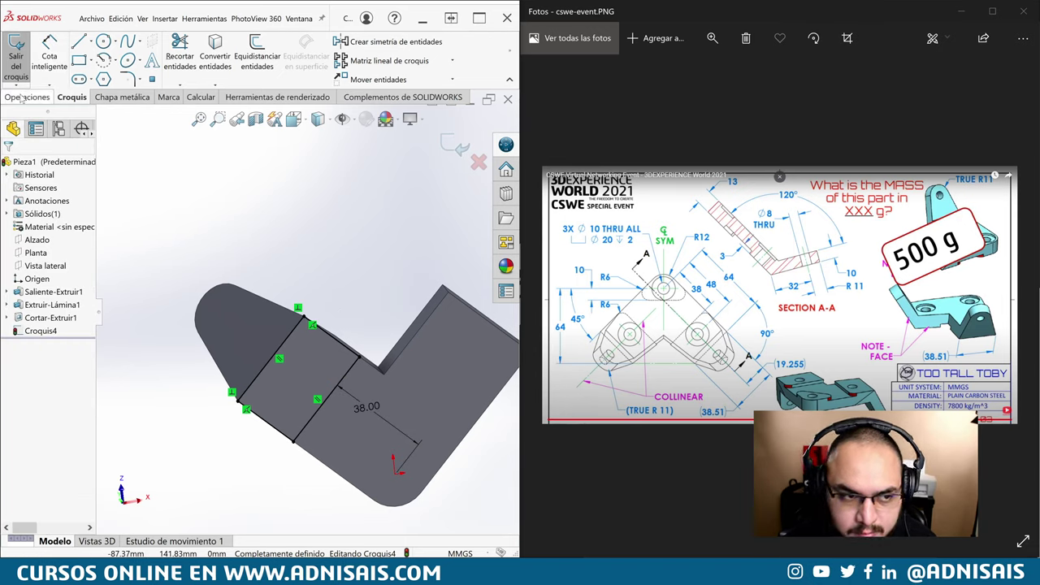
pyautogui.click(23, 97)
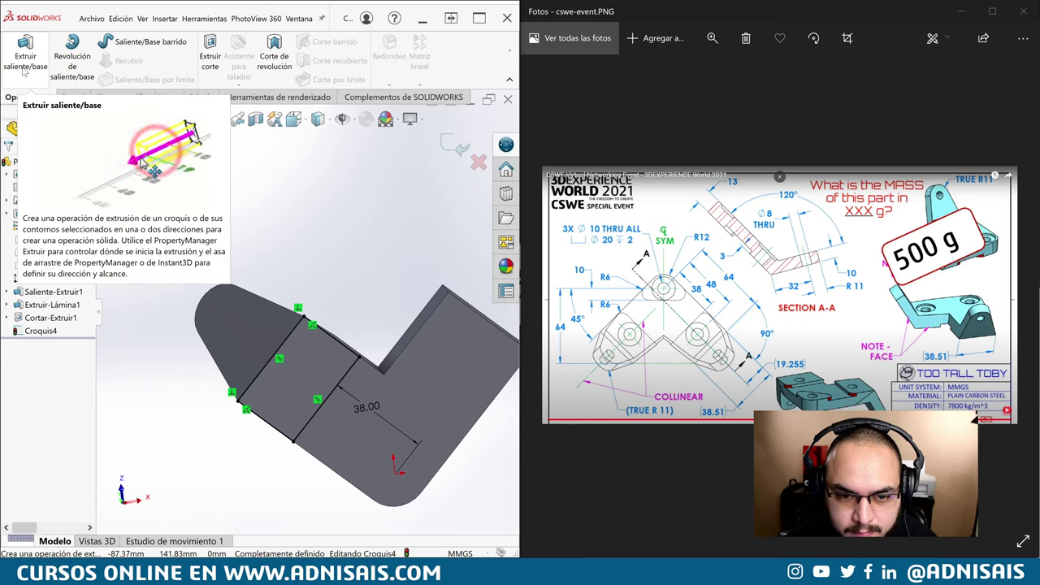
# Step: Extrude the 38 mm strip into boss Saliente-Extruir2, then maximize the SOLIDWORKS window
pyautogui.click(24, 72)
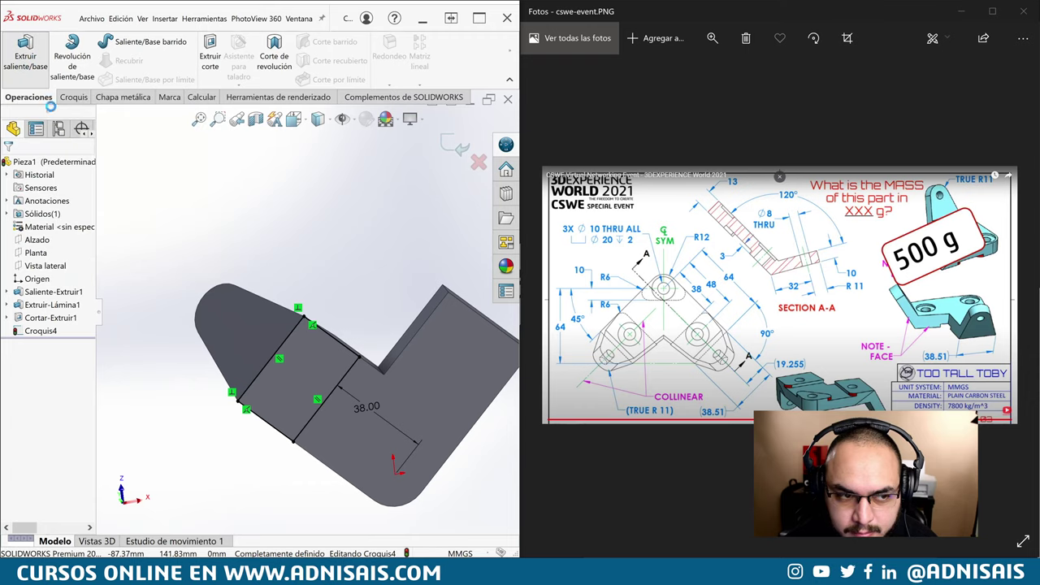
pyautogui.press('Return')
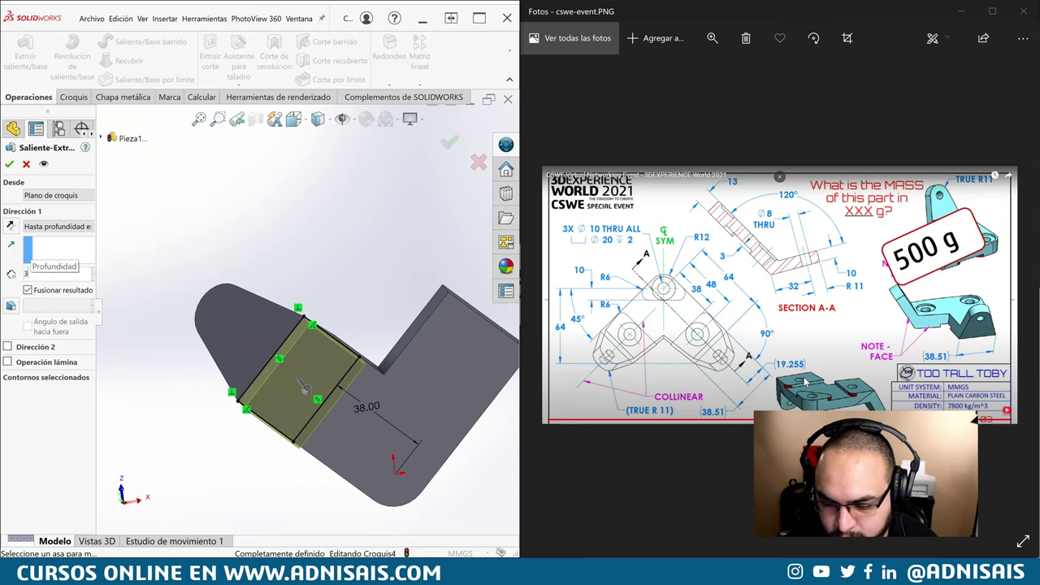
pyautogui.moveTo(325, 342); pyautogui.dragTo(350, 244, button='middle')
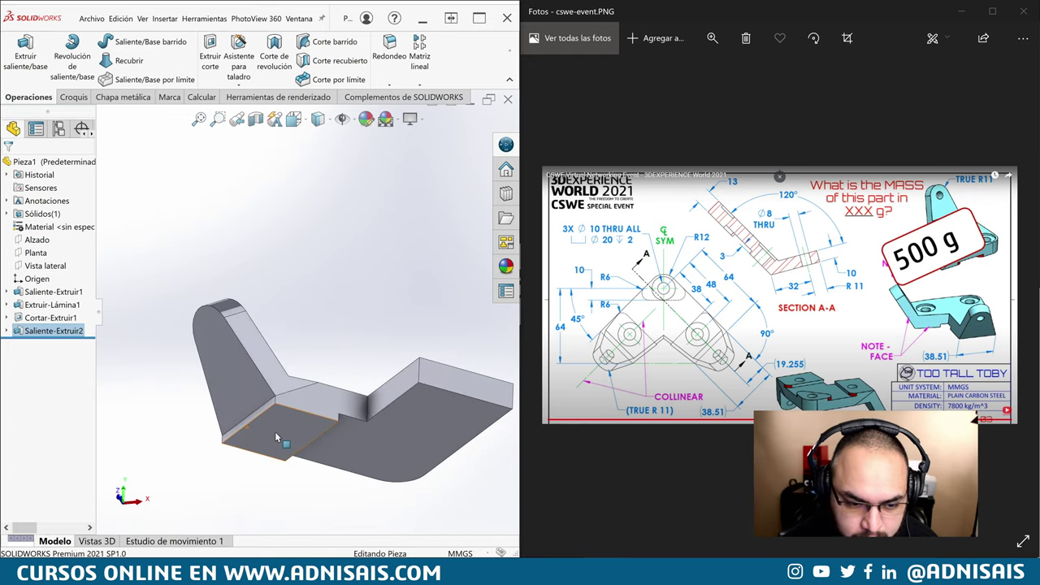
pyautogui.scroll(-3, 351, 180)
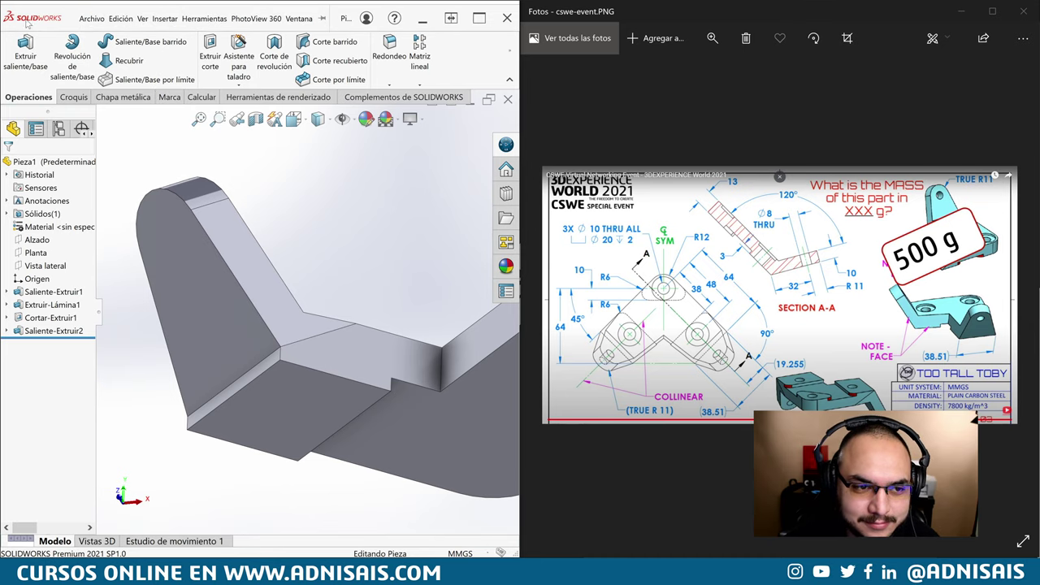
pyautogui.click(91, 18)
pyautogui.click(479, 18)
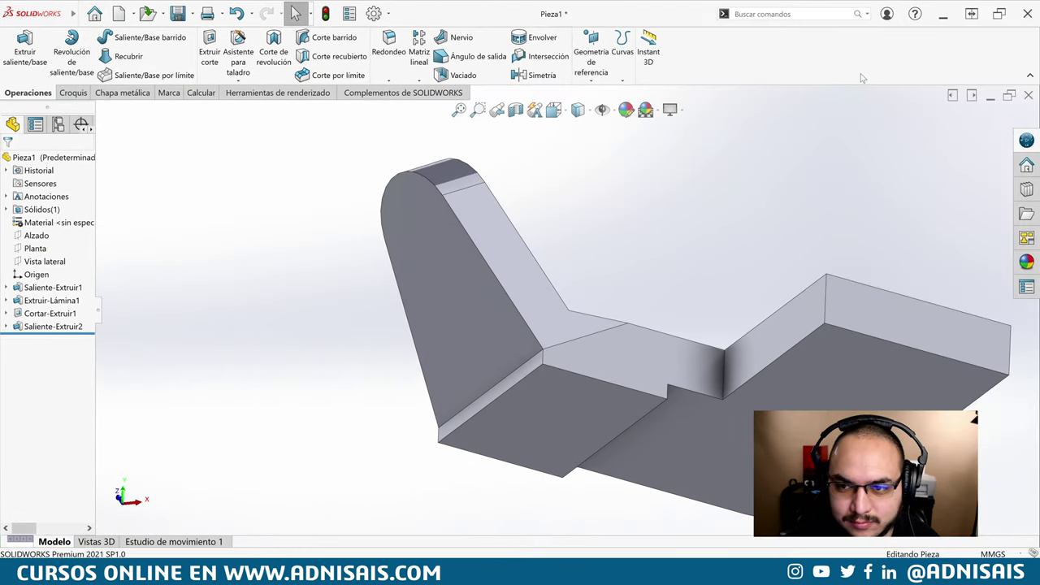
# Step: Find Eliminar cara through the command search and delete the bevel face
pyautogui.click(780, 14)
pyautogui.write('e')
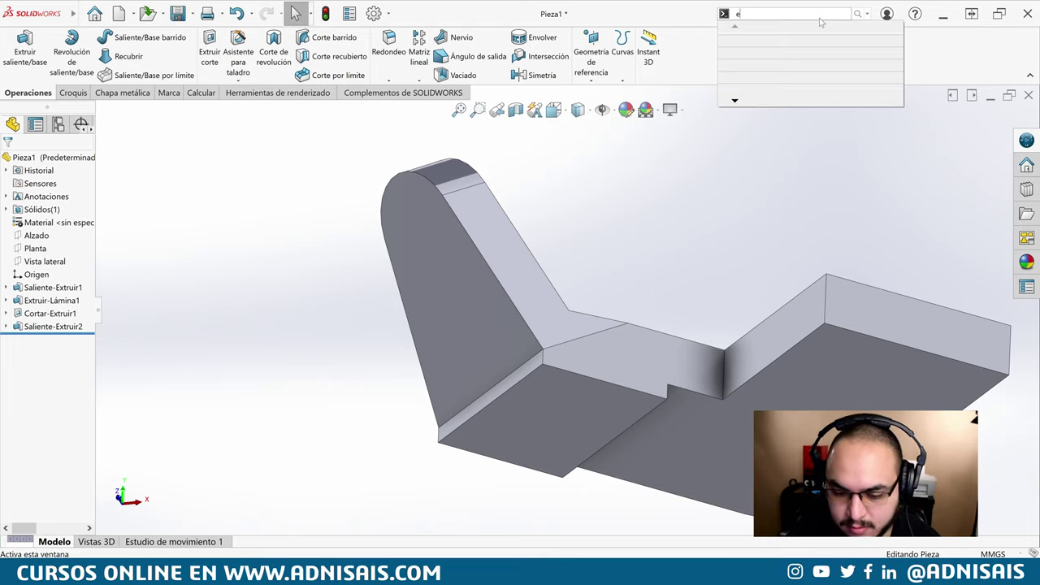
pyautogui.write('lkimin')
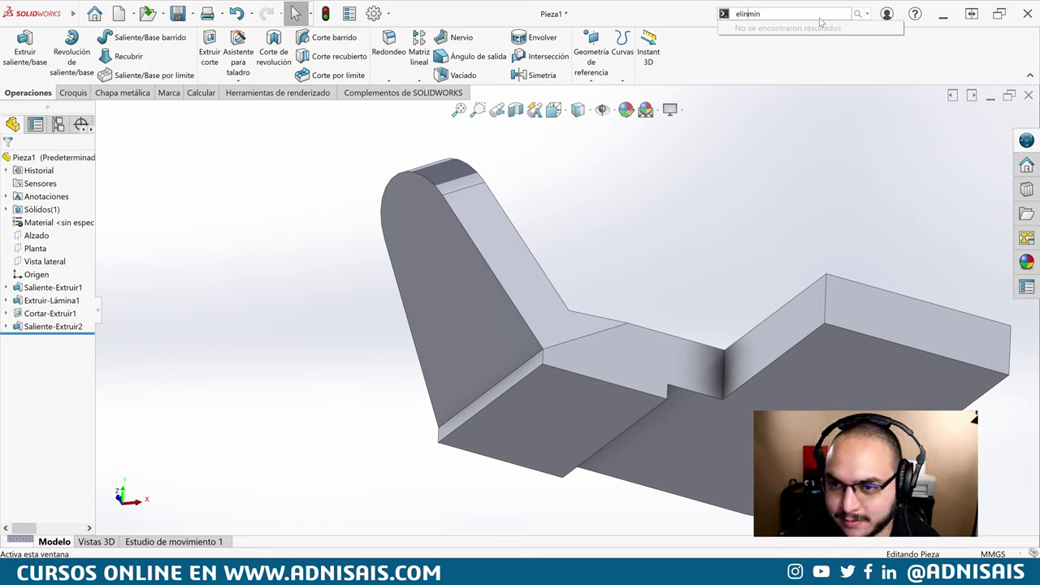
pyautogui.press('BackSpace')
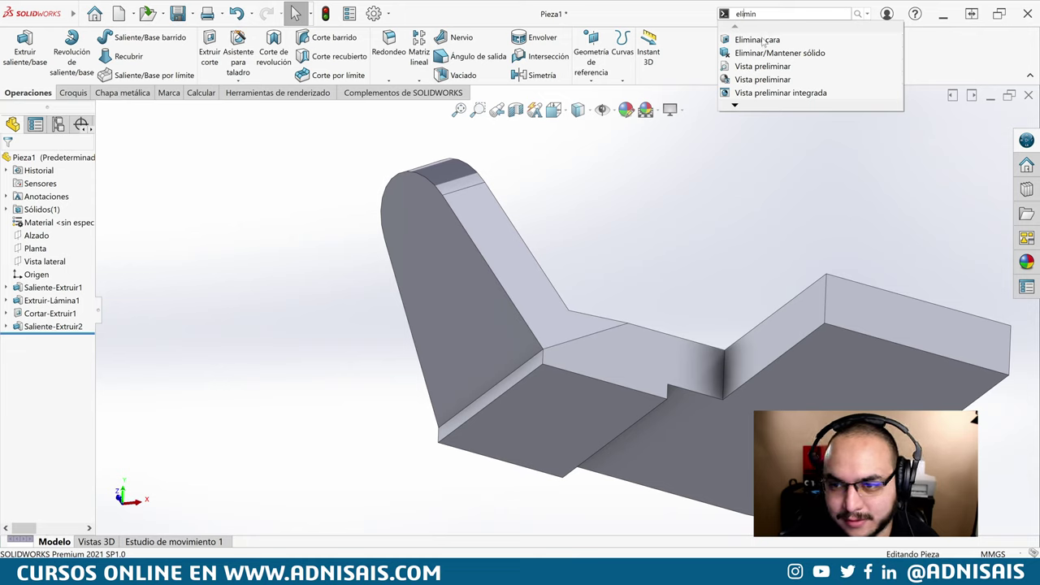
pyautogui.click(760, 40)
pyautogui.click(518, 377)
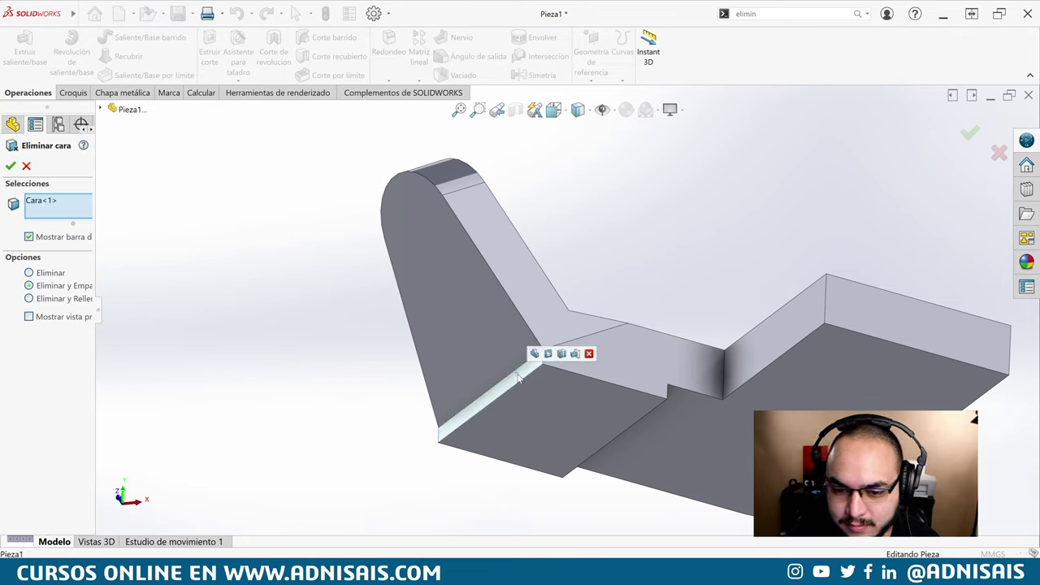
pyautogui.press('Return')
pyautogui.scroll(3, 599, 328)
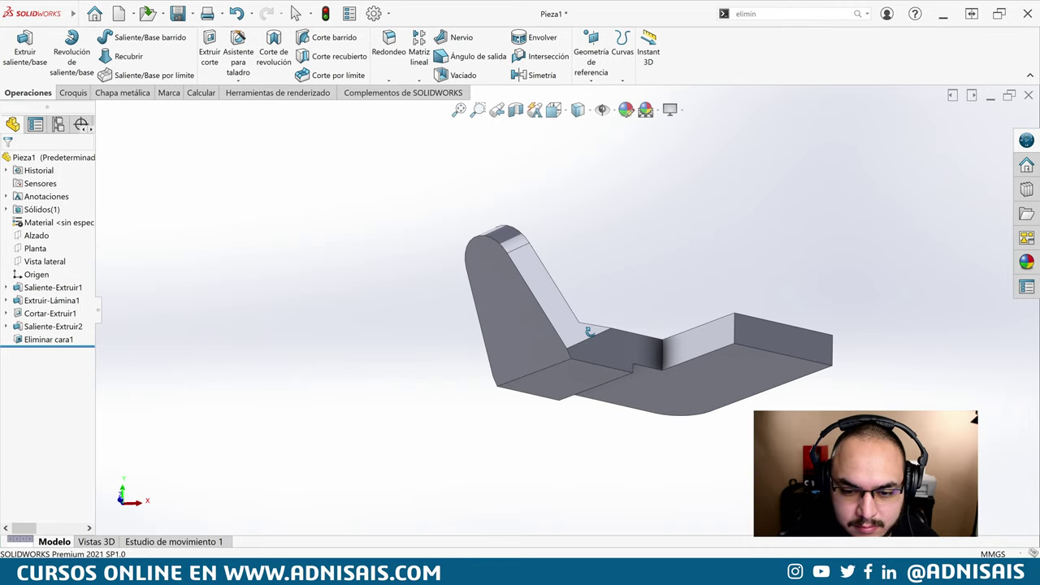
pyautogui.moveTo(571, 326); pyautogui.dragTo(585, 327, button='middle')
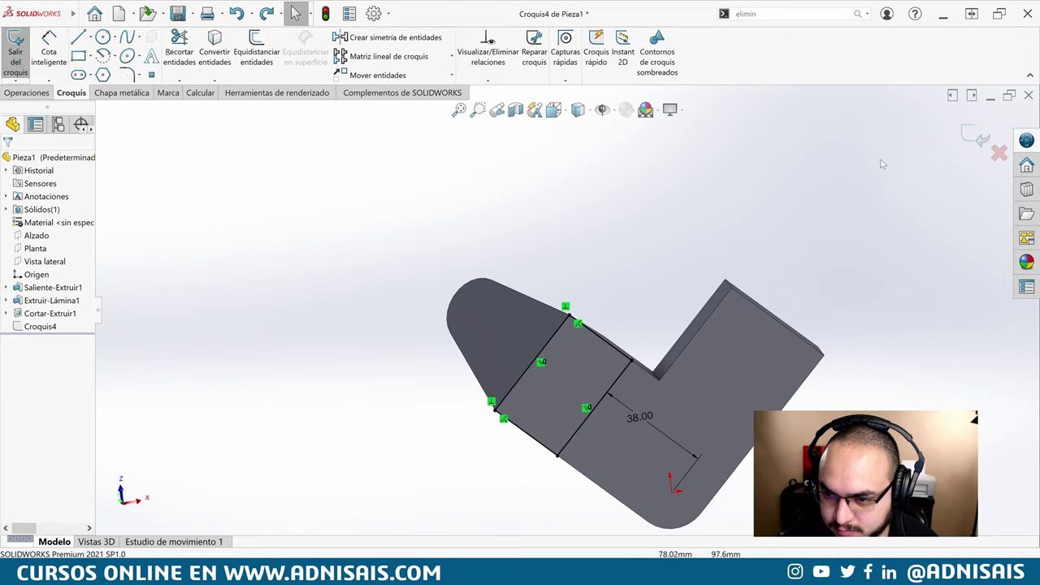
# Step: Exit the rectangle sketch and verify Saliente-Extruir1's depth is 13 mm
pyautogui.click(976, 137)
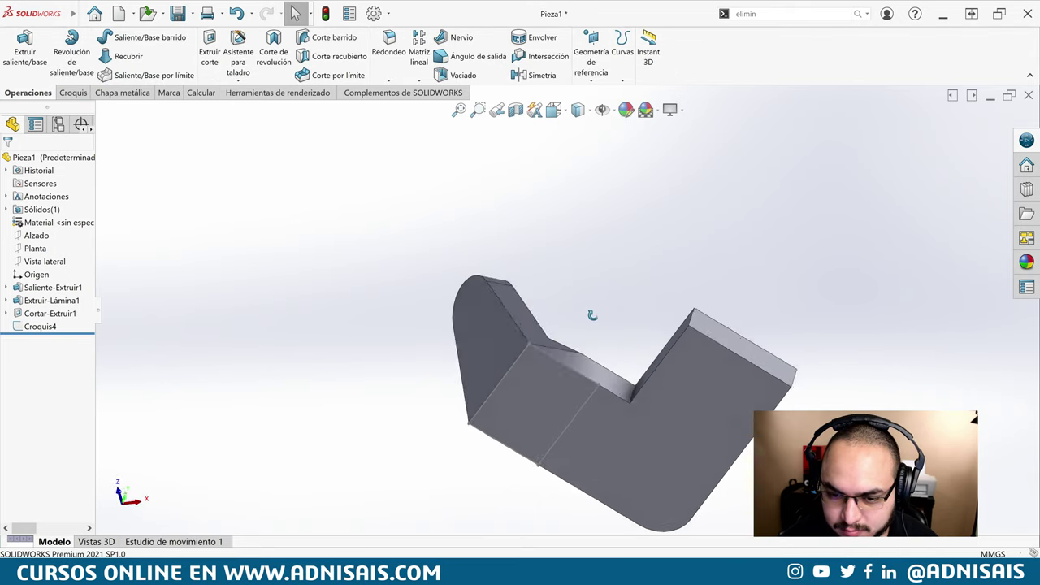
pyautogui.moveTo(592, 315)
pyautogui.mouseDown(button='middle')
pyautogui.moveTo(557, 408)
pyautogui.moveTo(788, 386)
pyautogui.moveTo(622, 309)
pyautogui.mouseUp(button='middle')
pyautogui.doubleClick(558, 409)
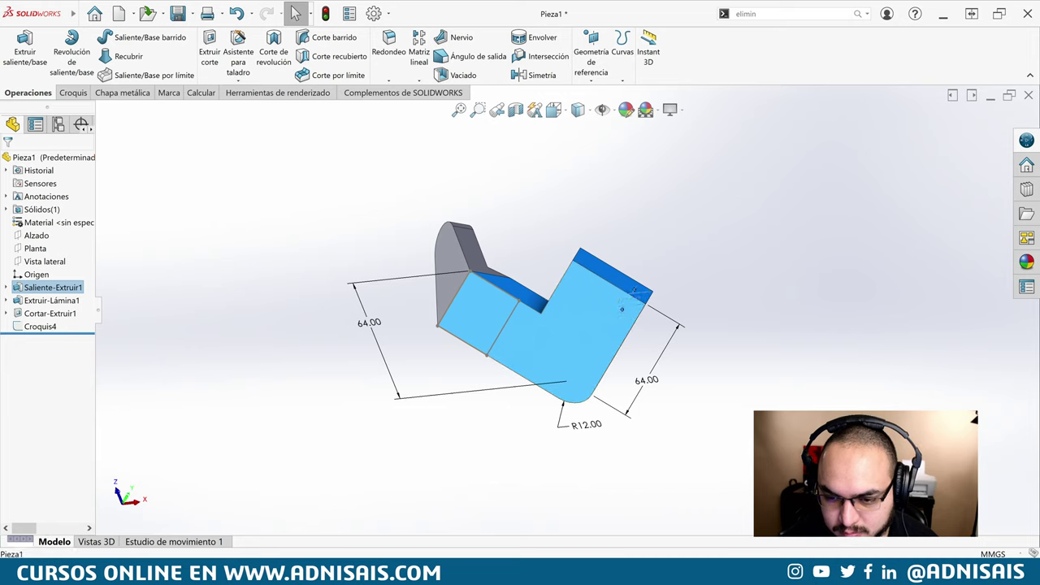
pyautogui.doubleClick(622, 309)
pyautogui.press('Return')
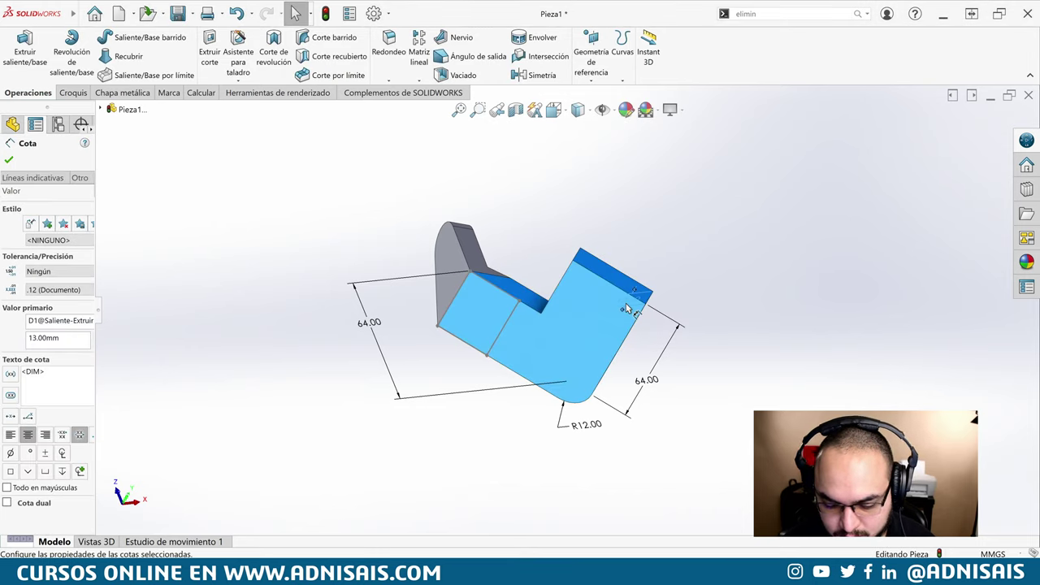
pyautogui.press('Escape')
# Step: Select the part's bottom face and the Croquis4 sketch in the tree
pyautogui.moveTo(557, 386)
pyautogui.mouseDown(button='middle')
pyautogui.moveTo(532, 368)
pyautogui.moveTo(519, 306)
pyautogui.moveTo(504, 334)
pyautogui.mouseUp(button='middle')
pyautogui.click(478, 345)
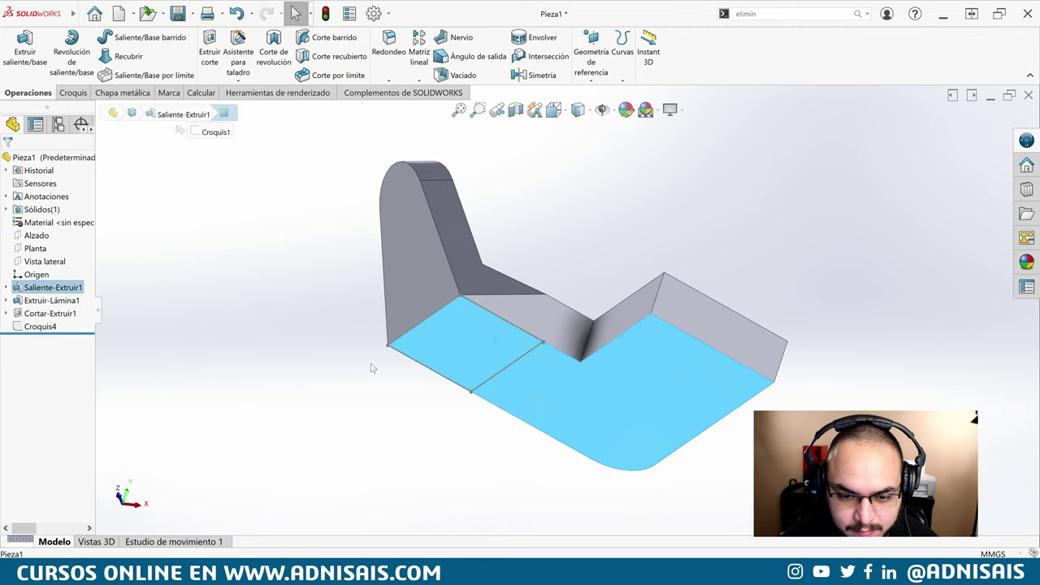
pyautogui.click(41, 328)
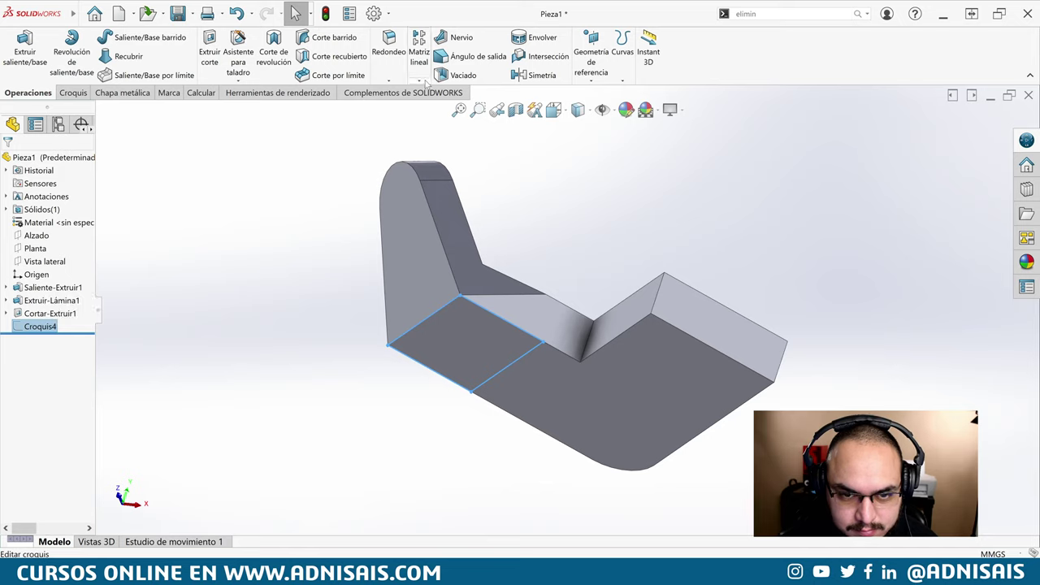
# Step: Cut 3 mm Blind outside the sketched strip with Flip side to cut enabled
pyautogui.click(209, 53)
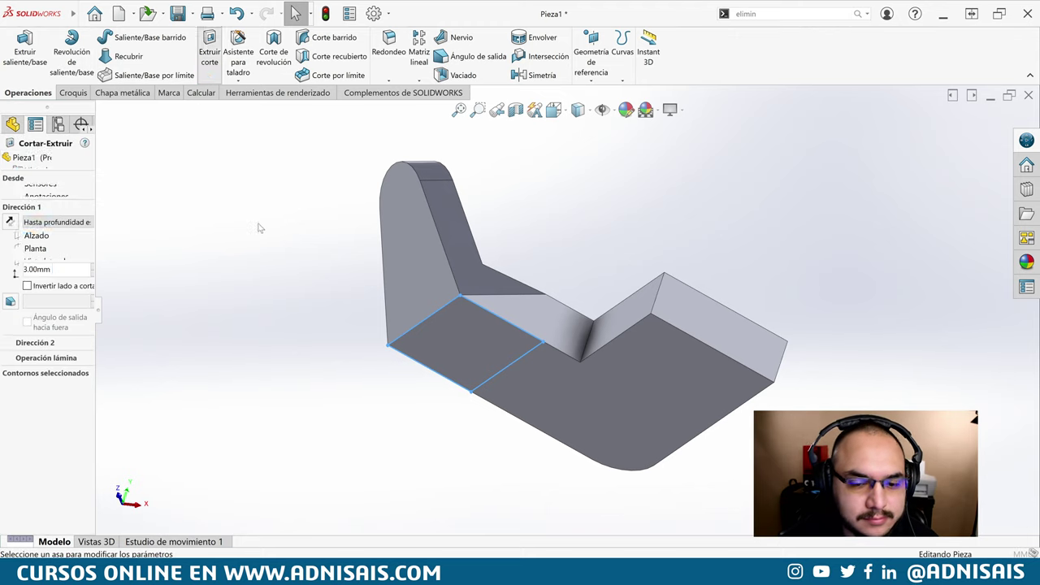
pyautogui.click(49, 222)
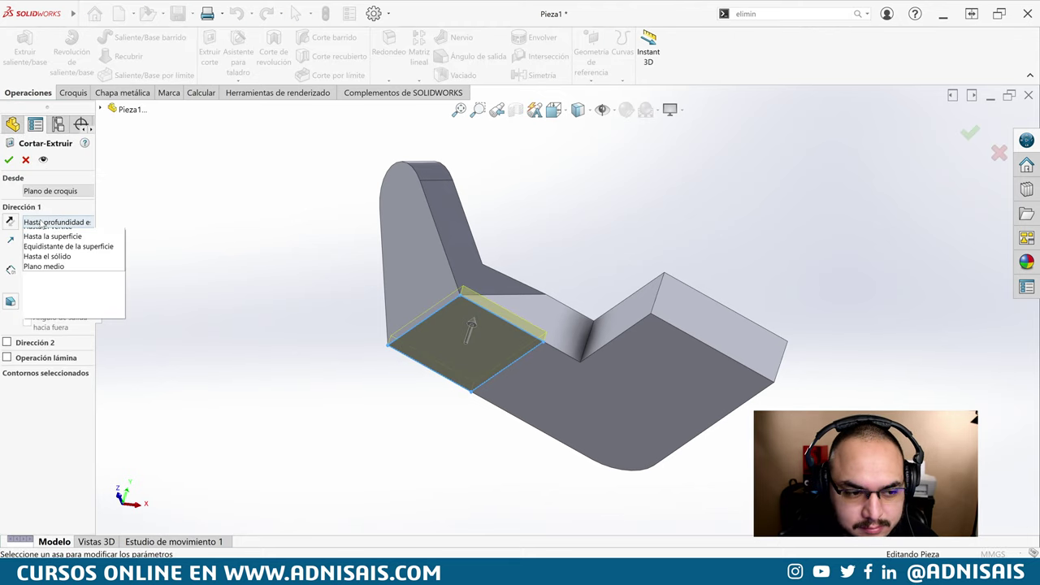
pyautogui.click(48, 234)
pyautogui.click(37, 284)
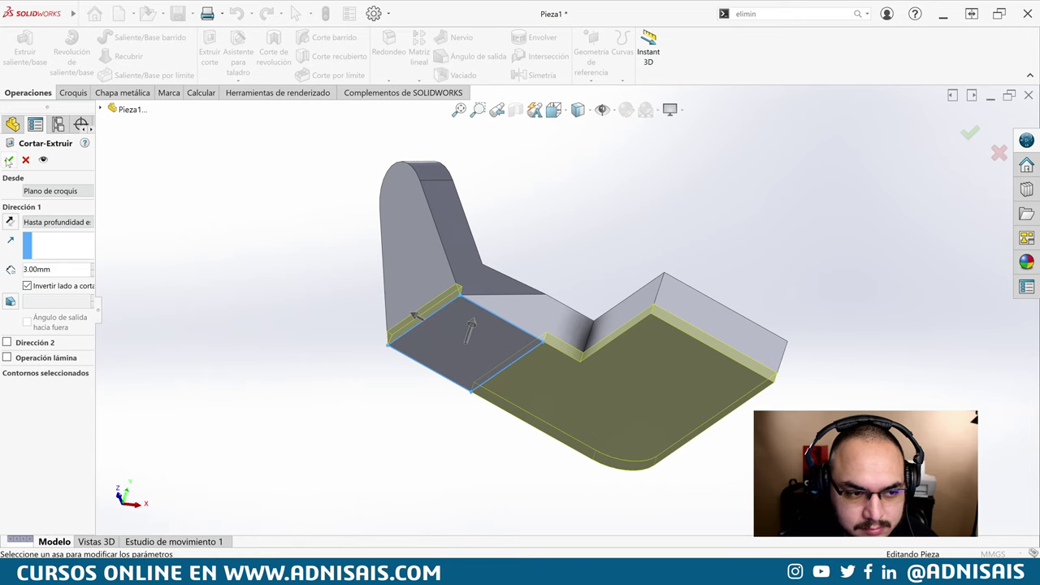
pyautogui.click(8, 160)
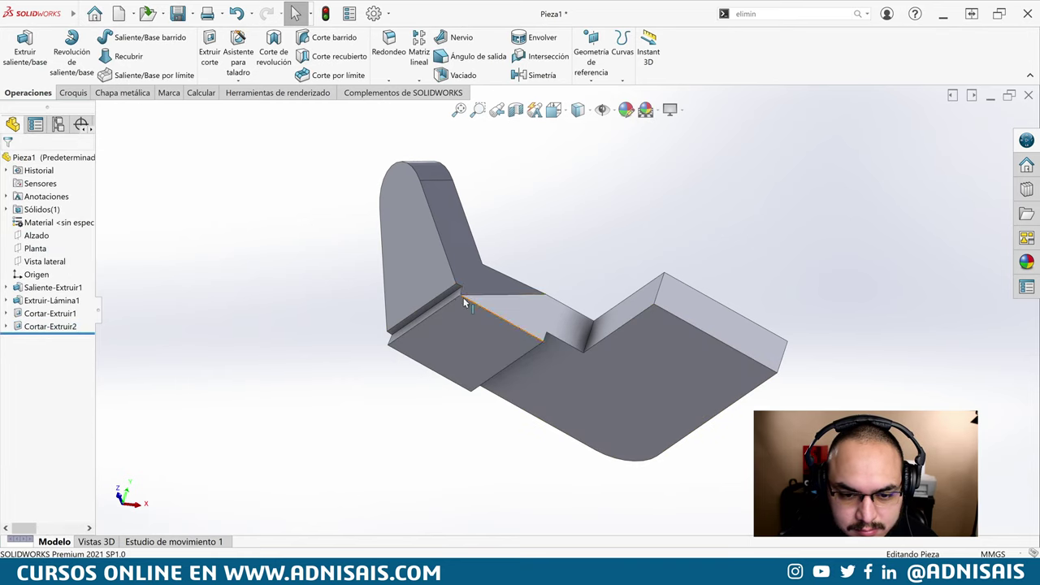
pyautogui.scroll(-3, 465, 303)
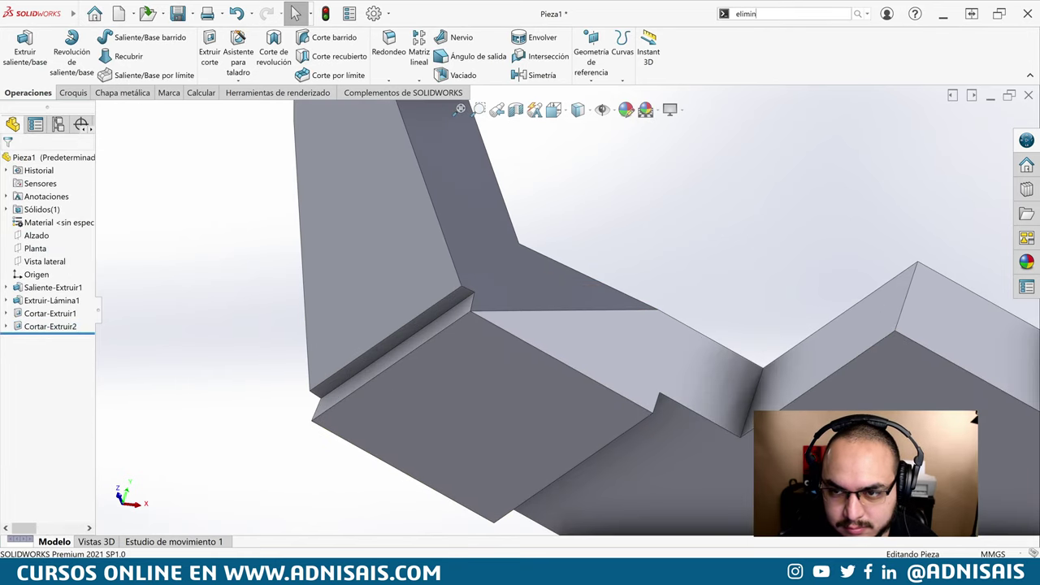
# Step: Delete the two leftover groove faces at the step with Eliminar cara
pyautogui.click(746, 13)
pyautogui.click(760, 39)
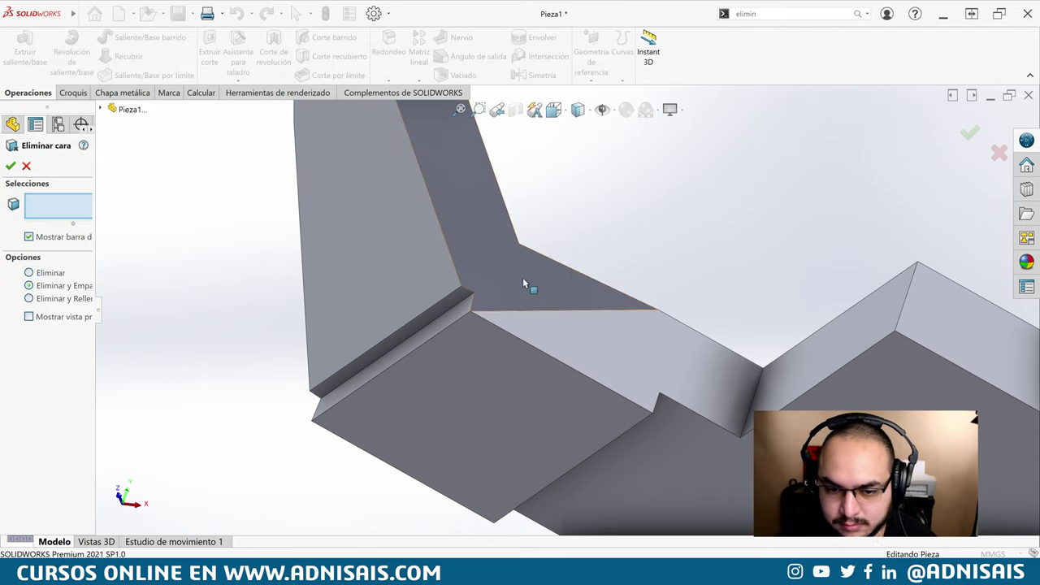
pyautogui.click(472, 298)
pyautogui.click(462, 309)
pyautogui.press('Return')
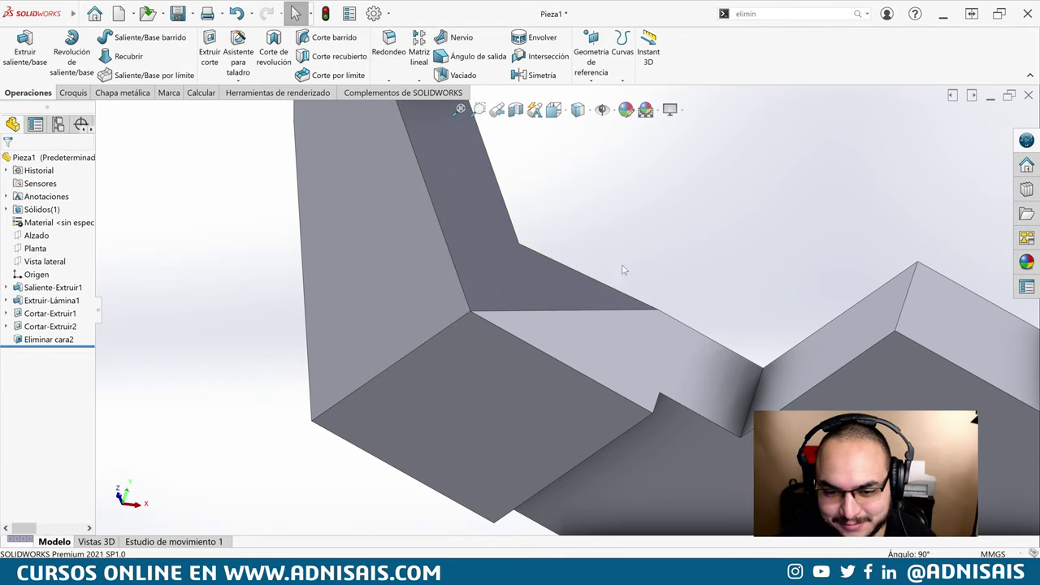
pyautogui.scroll(5, 623, 270)
# Step: Snap the SOLIDWORKS window to the left half beside the reference drawing
pyautogui.hotkey('alt', 'Tab')
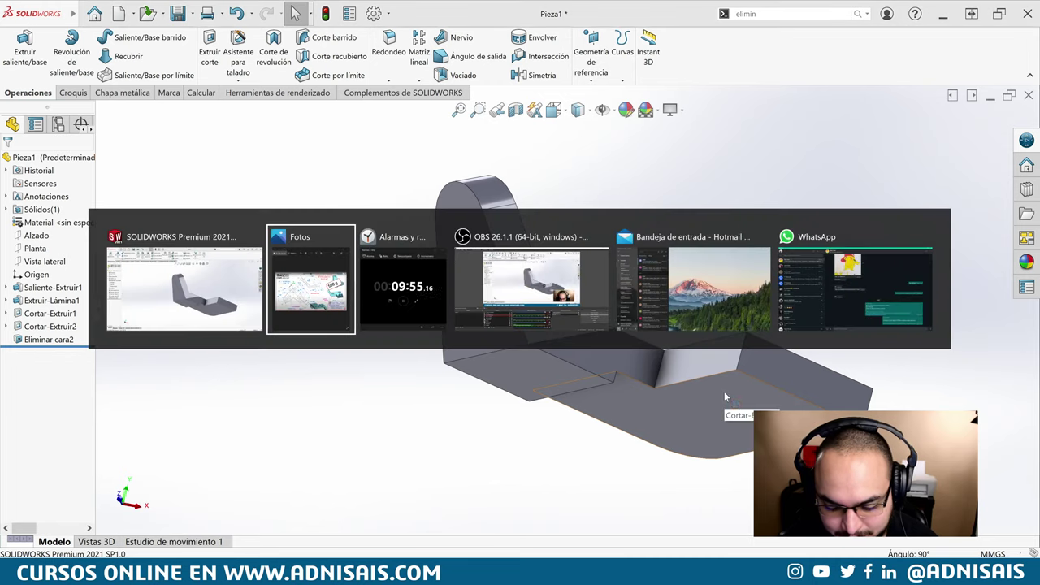
pyautogui.hotkey('alt', 'Tab')
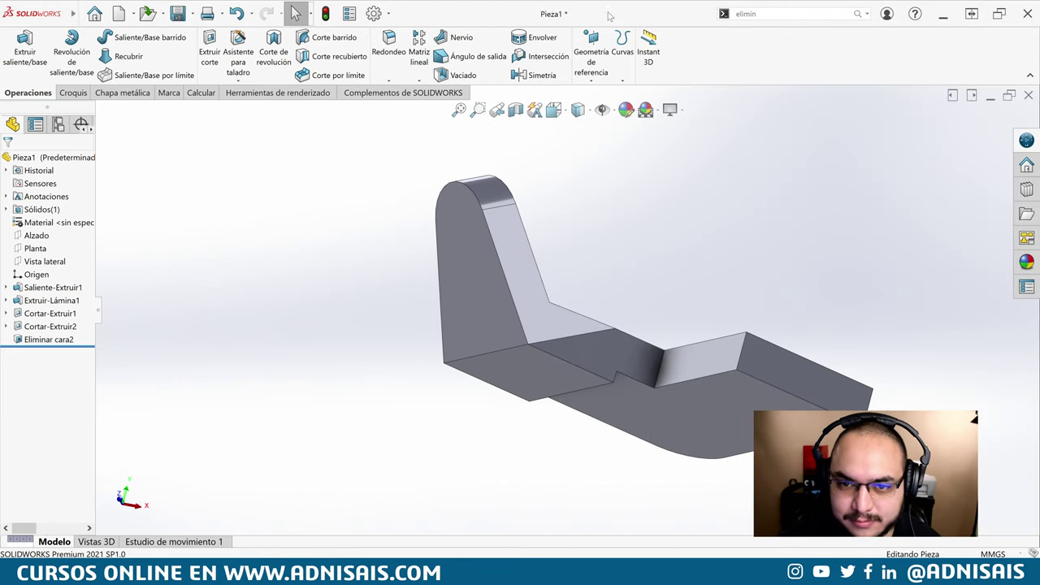
pyautogui.moveTo(609, 17); pyautogui.dragTo(422, 40)
pyautogui.press('super+Left')
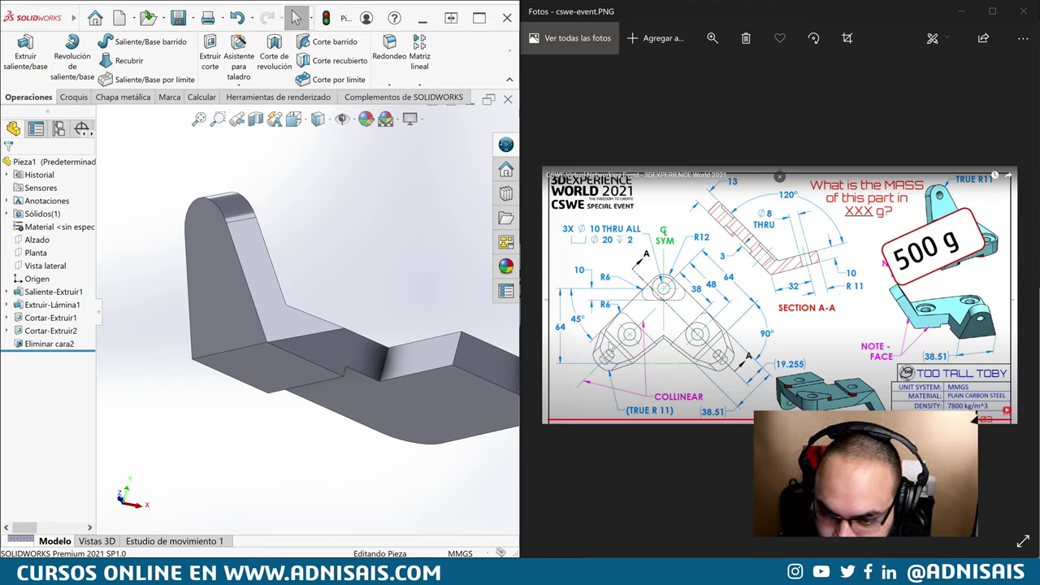
# Step: Start a new sketch, Croquis5, on the base's underside
pyautogui.moveTo(316, 318)
pyautogui.mouseDown(button='middle')
pyautogui.moveTo(392, 286)
pyautogui.moveTo(397, 257)
pyautogui.moveTo(372, 333)
pyautogui.mouseUp(button='middle')
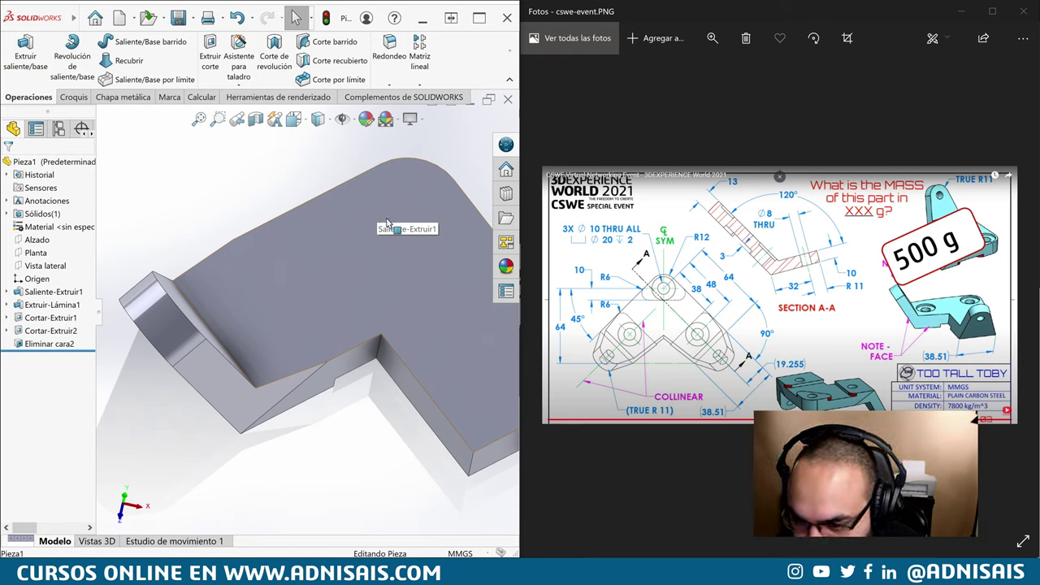
pyautogui.moveTo(391, 268)
pyautogui.mouseDown(button='middle')
pyautogui.moveTo(325, 366)
pyautogui.moveTo(353, 285)
pyautogui.mouseUp(button='middle')
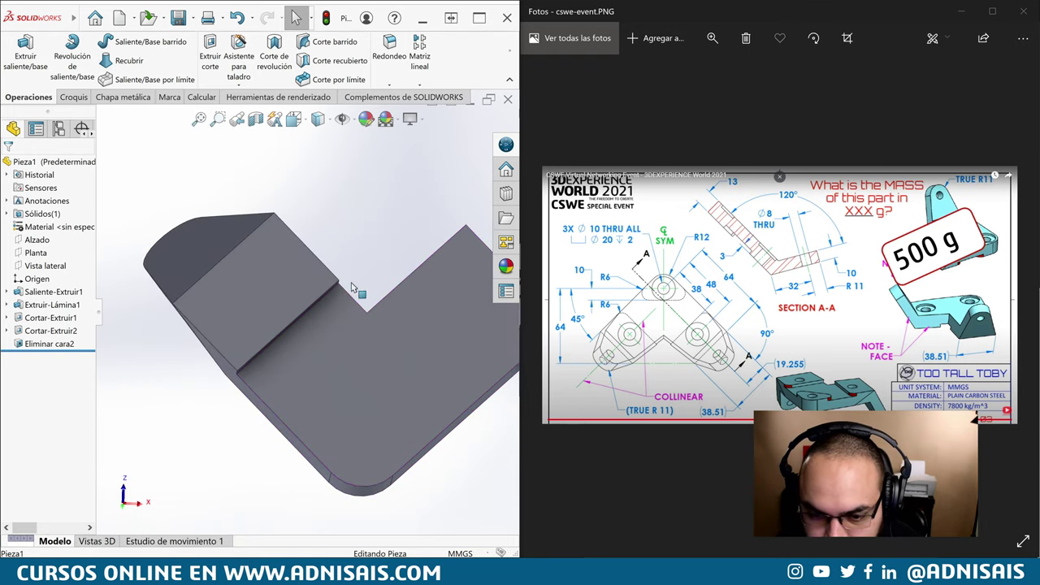
pyautogui.click(375, 411)
pyautogui.click(407, 386)
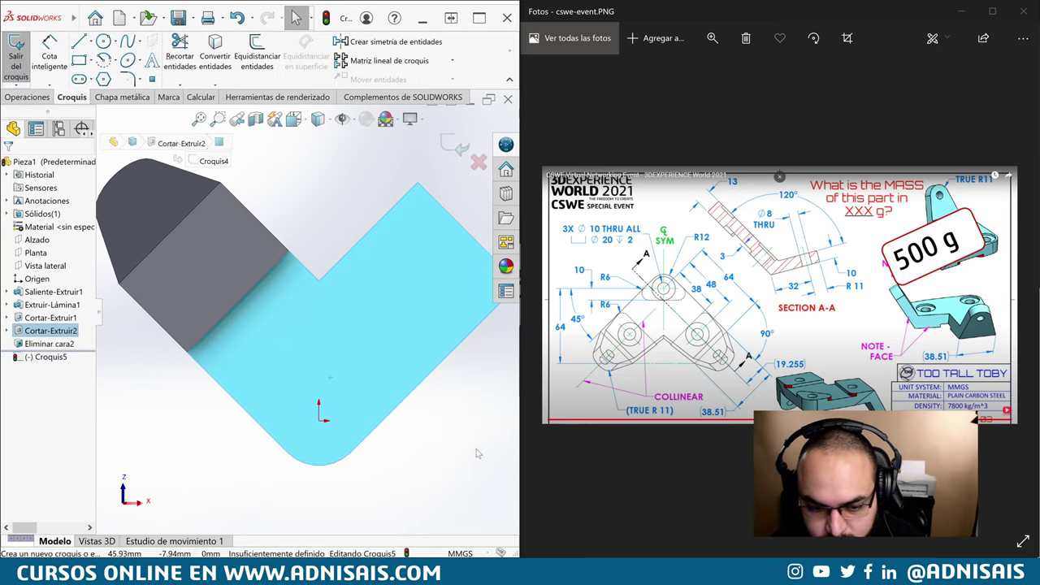
# Step: Draw a line across the base's lower corner and make it horizontal
pyautogui.press('l')
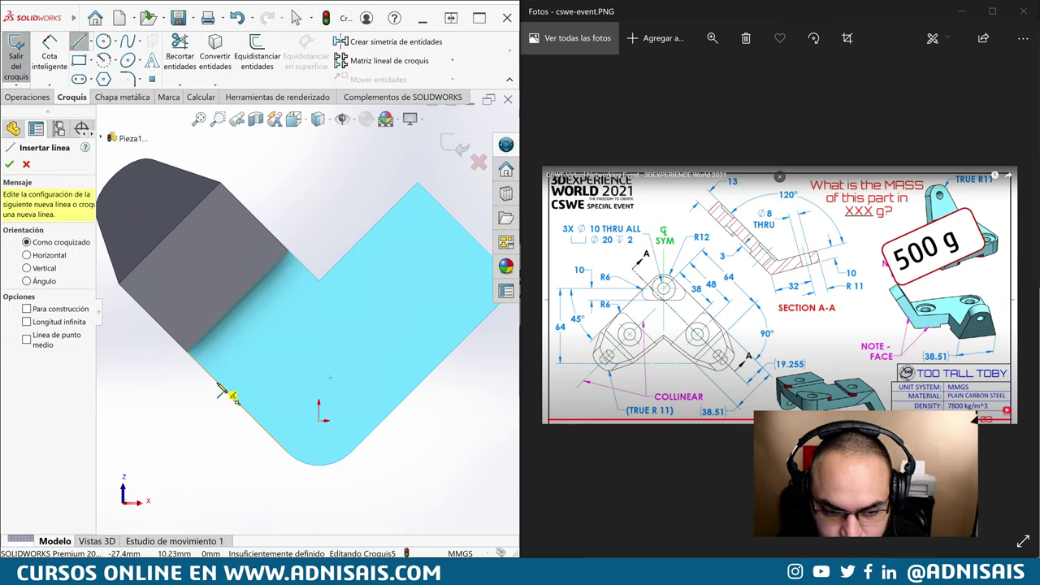
pyautogui.click(218, 383)
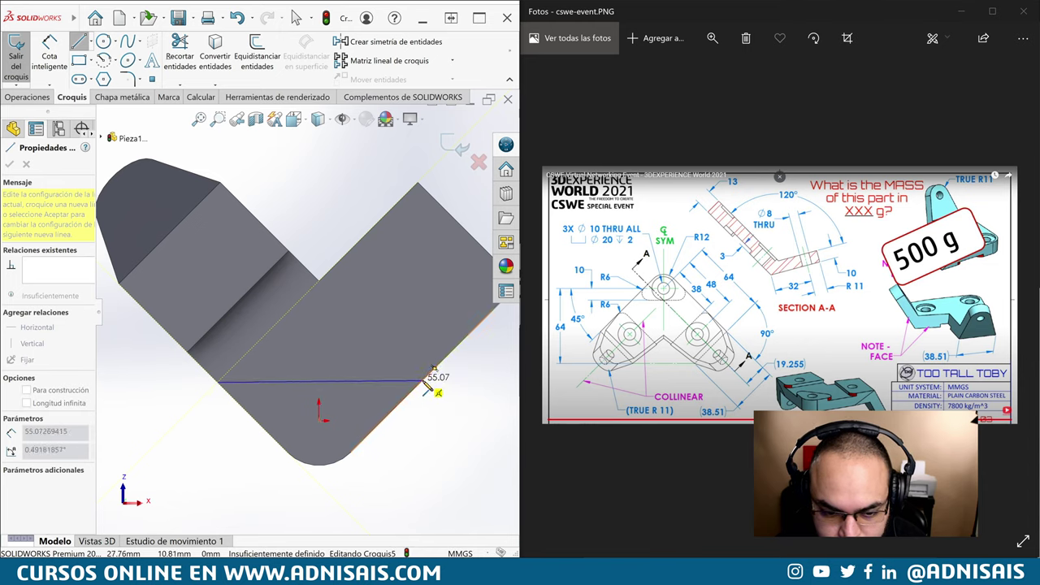
pyautogui.click(425, 382)
pyautogui.press('Escape')
pyautogui.click(417, 381)
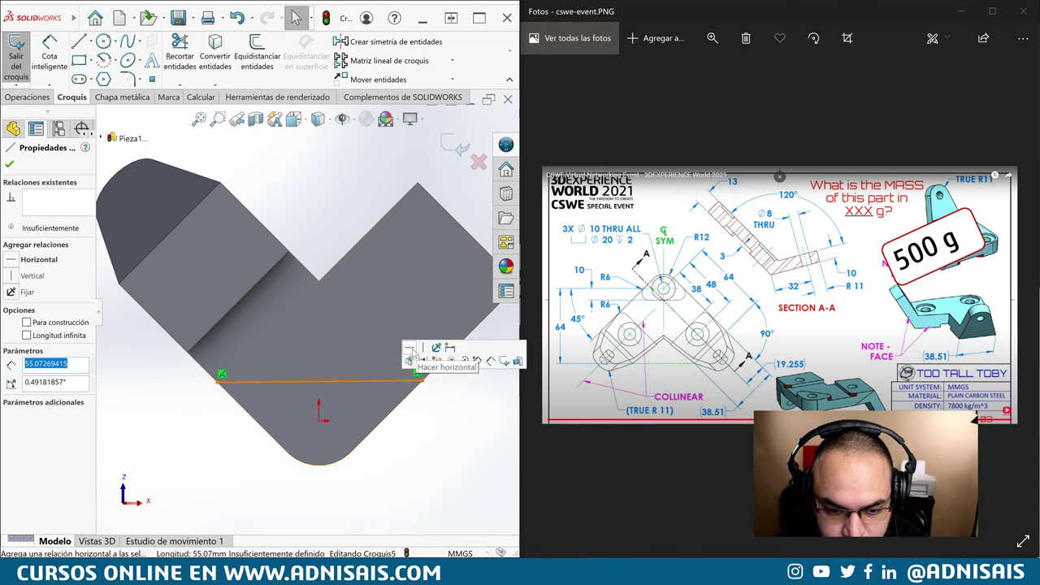
pyautogui.click(411, 350)
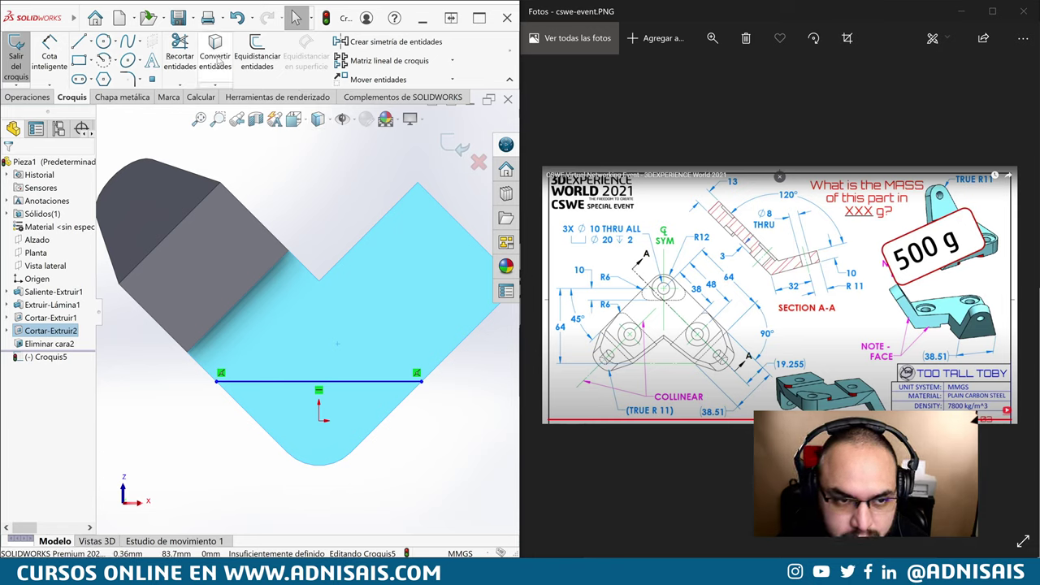
# Step: Trim away the upper V edges so the sketch outlines only the bottom tip
pyautogui.rightClick(370, 166)
pyautogui.moveTo(319, 177); pyautogui.dragTo(202, 335, button='right')
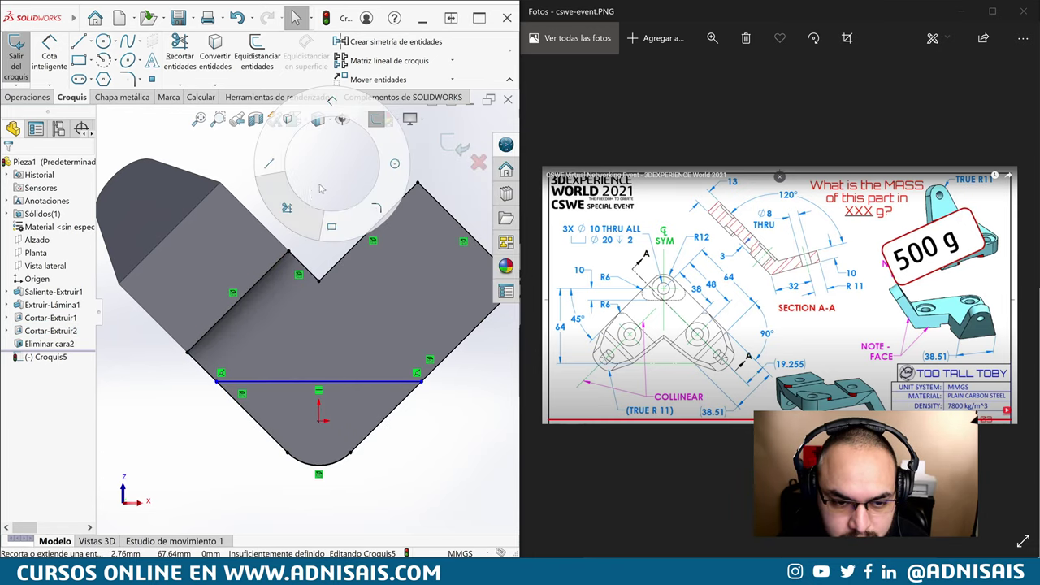
pyautogui.moveTo(230, 334); pyautogui.dragTo(331, 279)
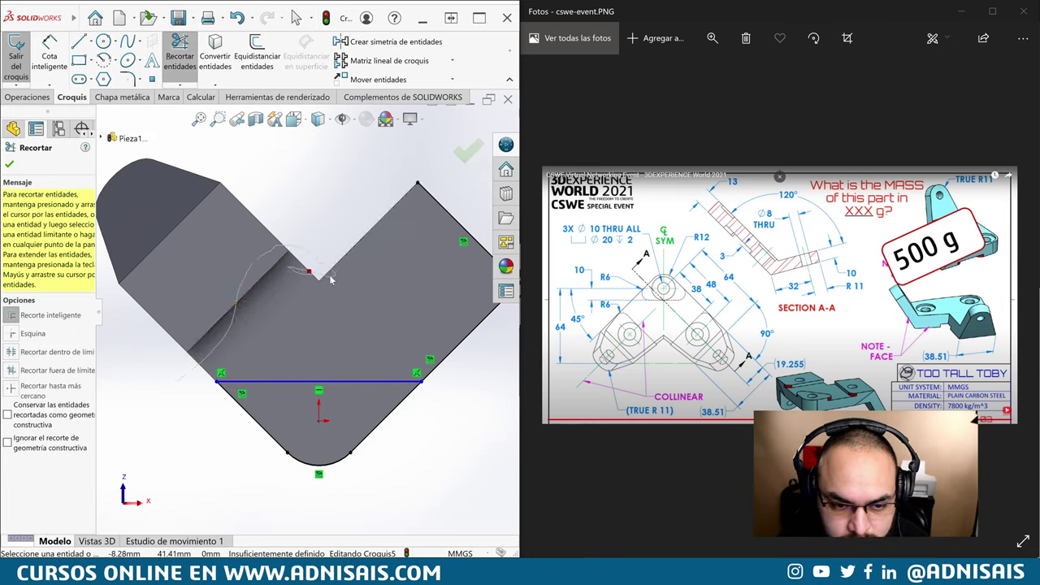
pyautogui.moveTo(472, 295); pyautogui.dragTo(492, 334)
pyautogui.press('Escape')
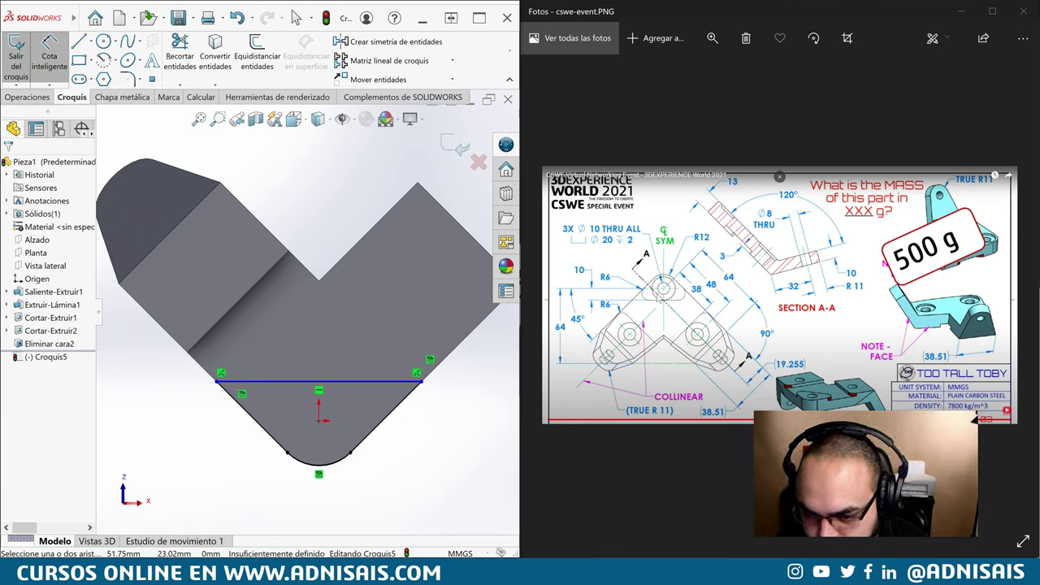
# Step: Dimension the horizontal line 10 mm from the origin to fully define the sketch
pyautogui.click(320, 422)
pyautogui.keyDown('ctrl'); pyautogui.click(344, 382); pyautogui.keyUp('ctrl')
pyautogui.press('d')
pyautogui.write('10')
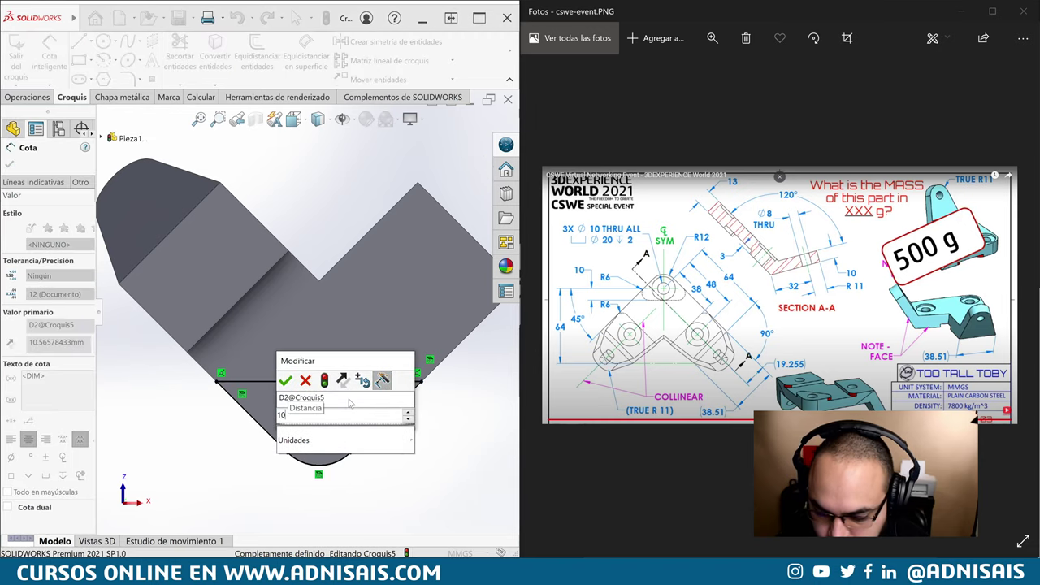
pyautogui.press('Return')
pyautogui.press('Escape')
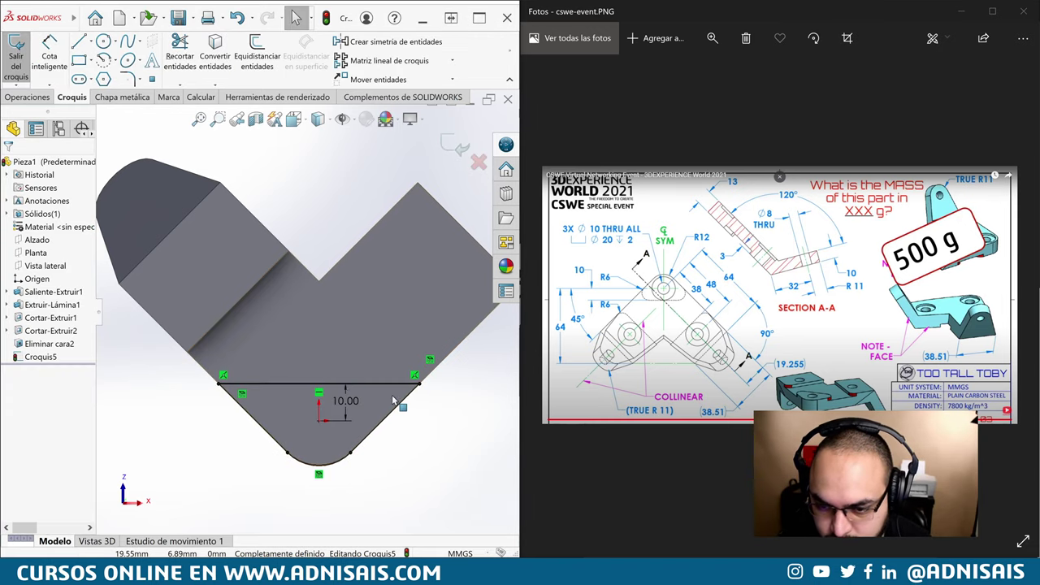
pyautogui.click(28, 97)
# Step: Extrude Croquis5 into Saliente-Extruir3 at the plate's bottom tip and inspect the block
pyautogui.click(25, 51)
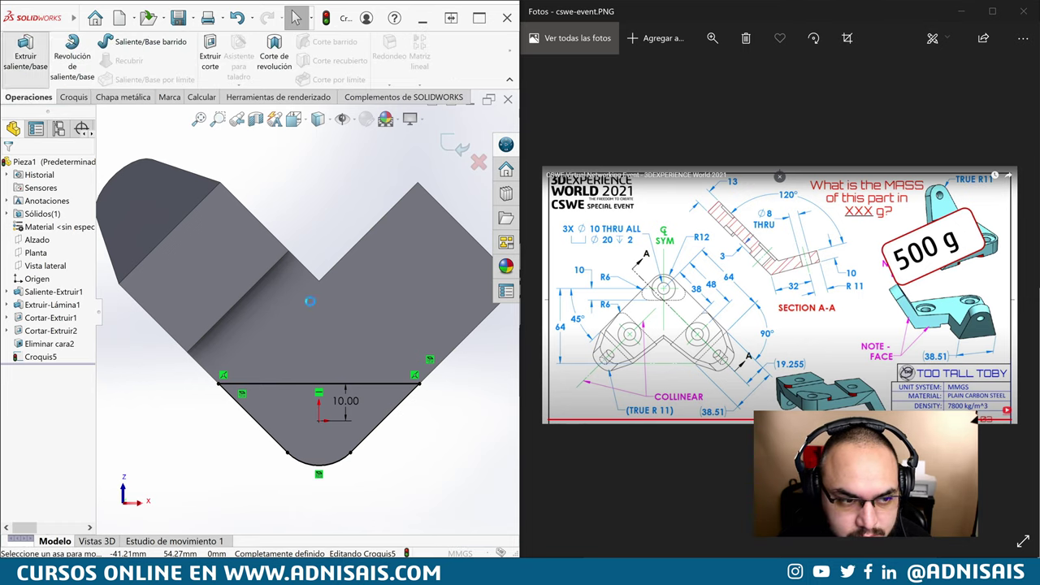
pyautogui.press('Return')
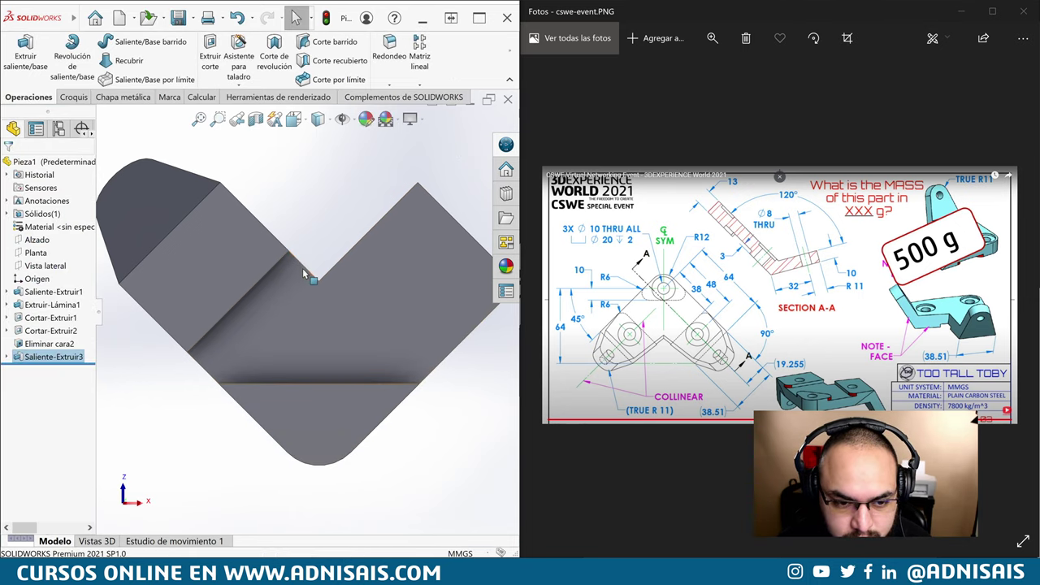
pyautogui.press('f')
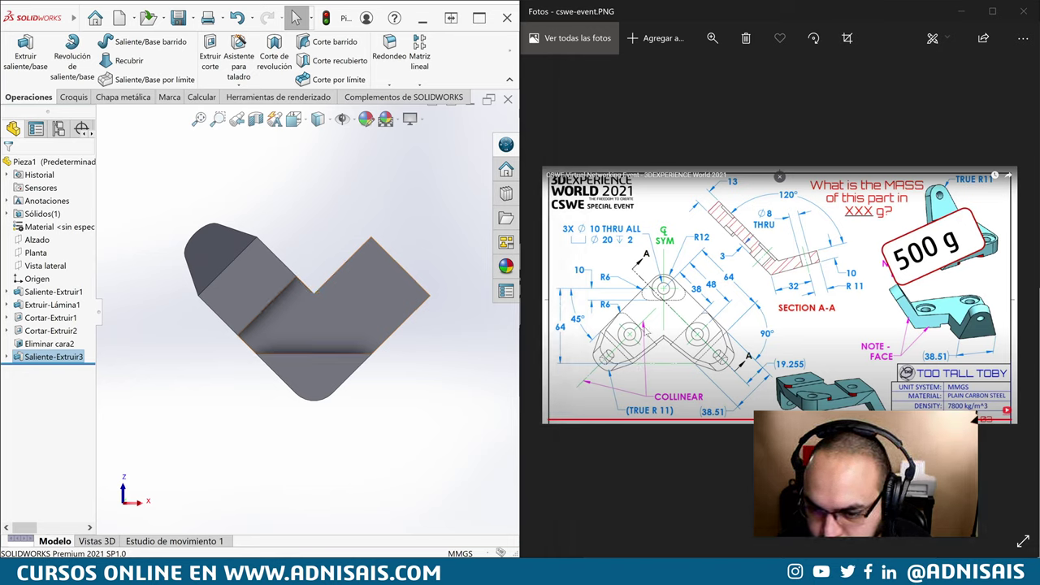
pyautogui.moveTo(326, 325); pyautogui.dragTo(325, 301, button='middle')
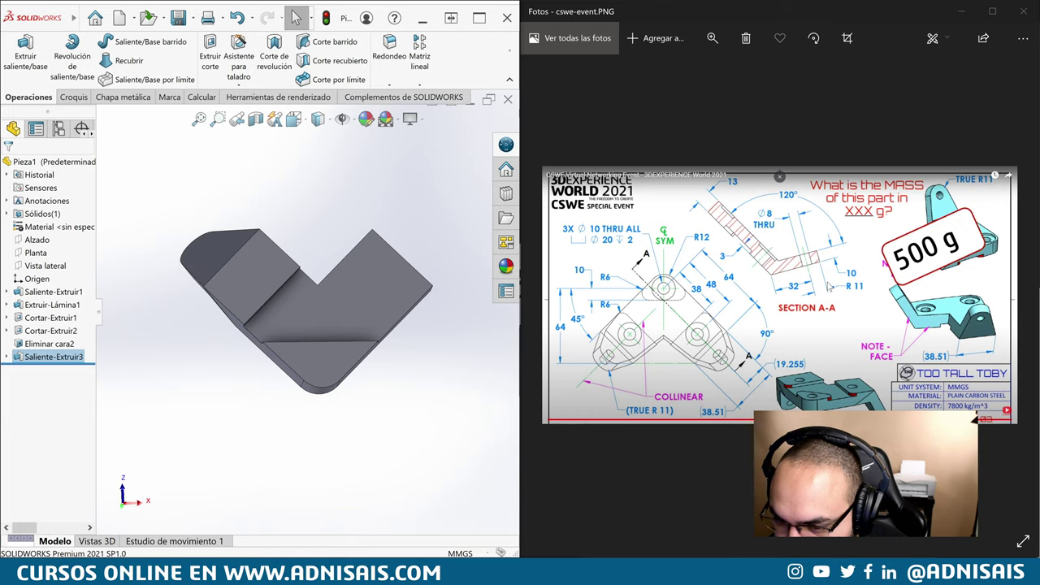
pyautogui.moveTo(236, 309); pyautogui.dragTo(217, 371, button='middle')
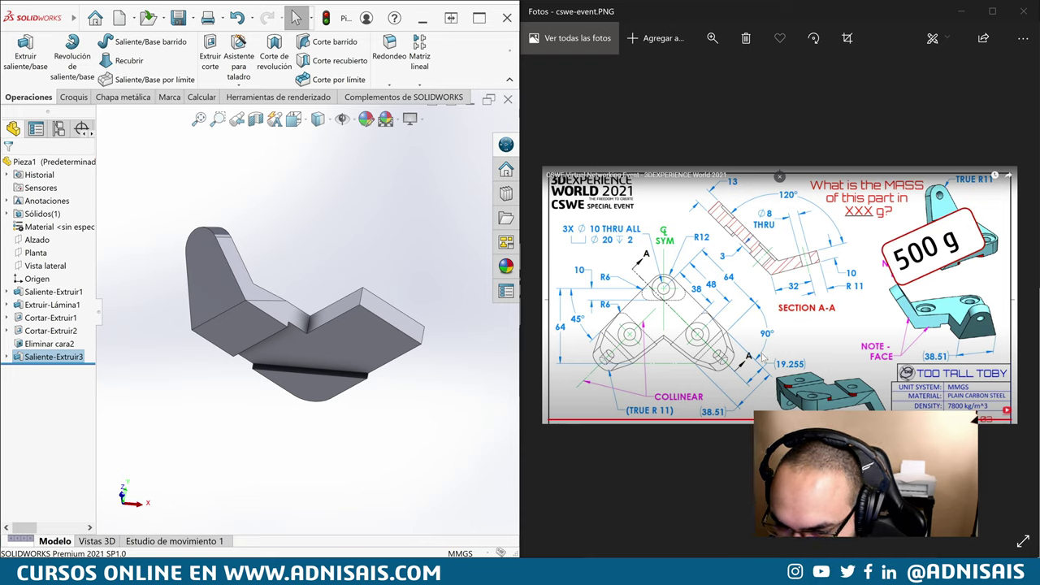
pyautogui.moveTo(265, 307)
pyautogui.mouseDown(button='middle')
pyautogui.moveTo(342, 335)
pyautogui.moveTo(321, 337)
pyautogui.mouseUp(button='middle')
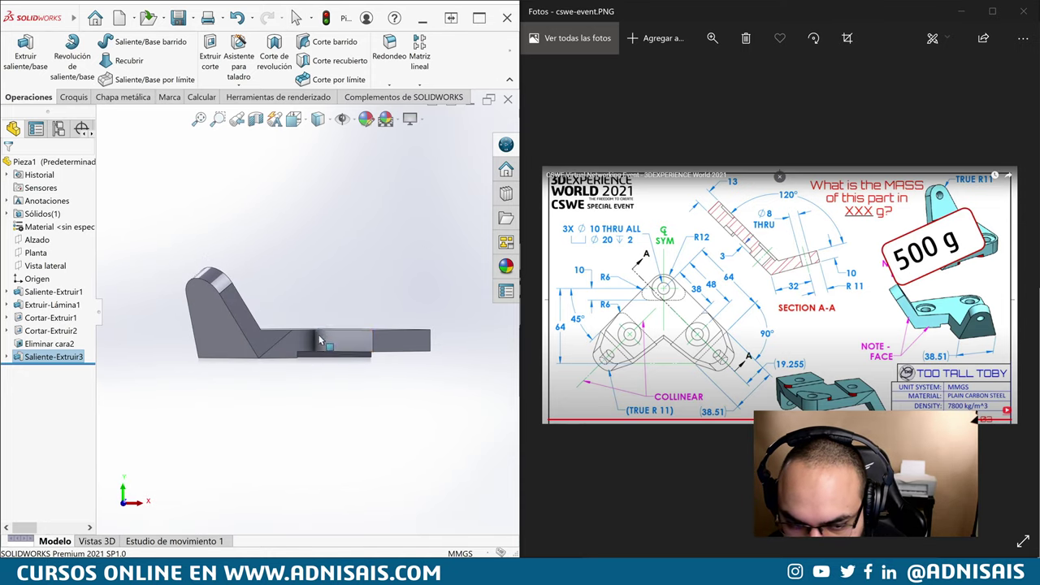
# Step: Cancel editing the failed Eliminar cara2 feature and maximize the SOLIDWORKS window
pyautogui.click(39, 344)
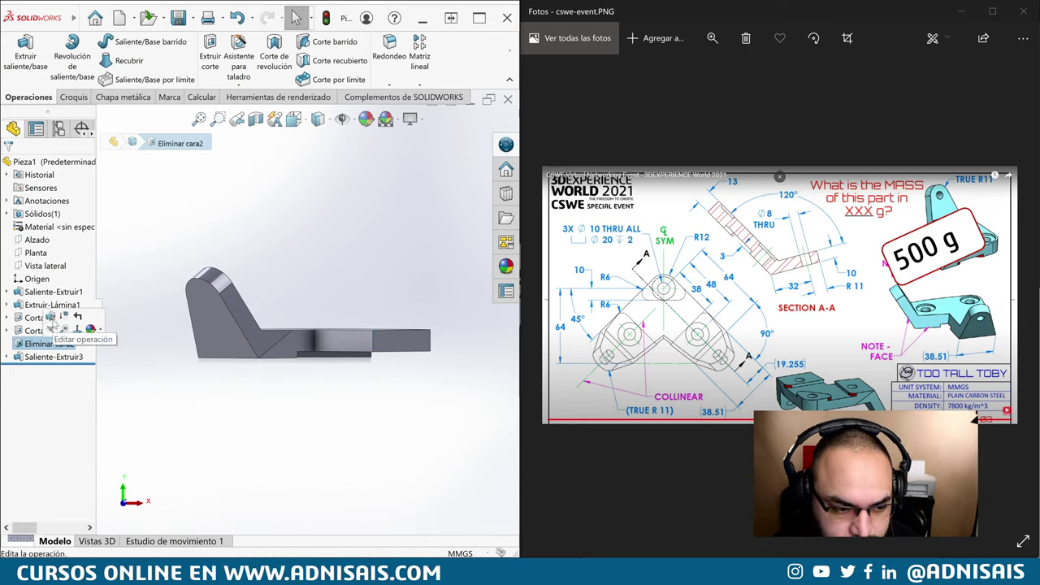
pyautogui.click(49, 325)
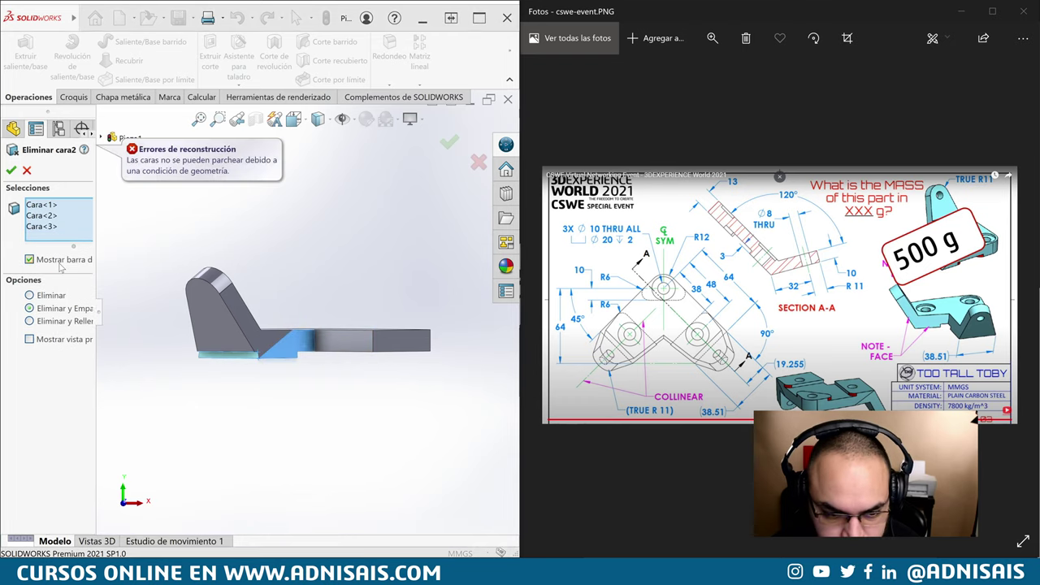
pyautogui.click(27, 170)
pyautogui.moveTo(334, 248)
pyautogui.mouseDown(button='middle')
pyautogui.moveTo(259, 257)
pyautogui.moveTo(278, 271)
pyautogui.mouseUp(button='middle')
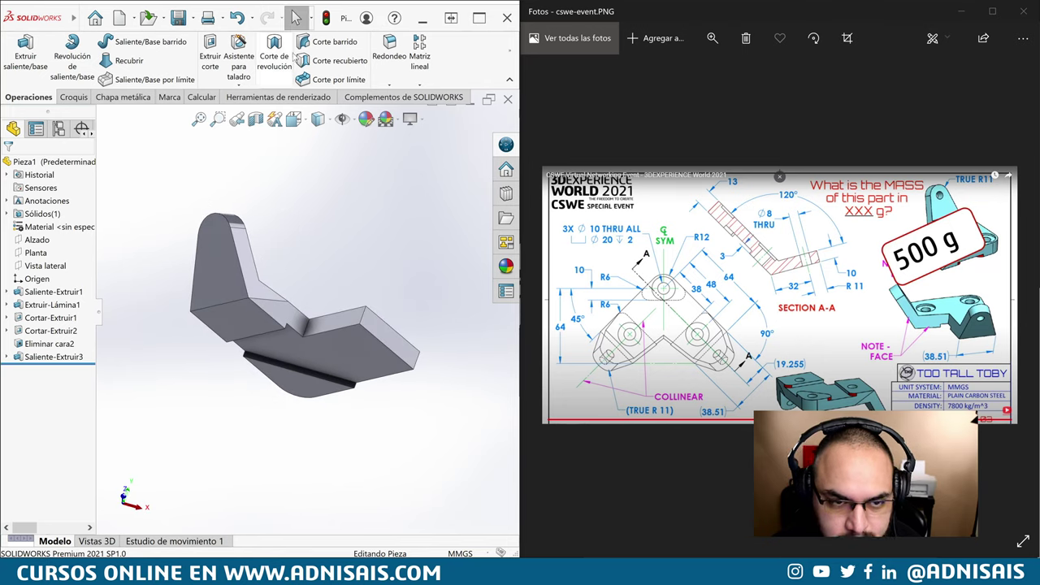
pyautogui.click(480, 17)
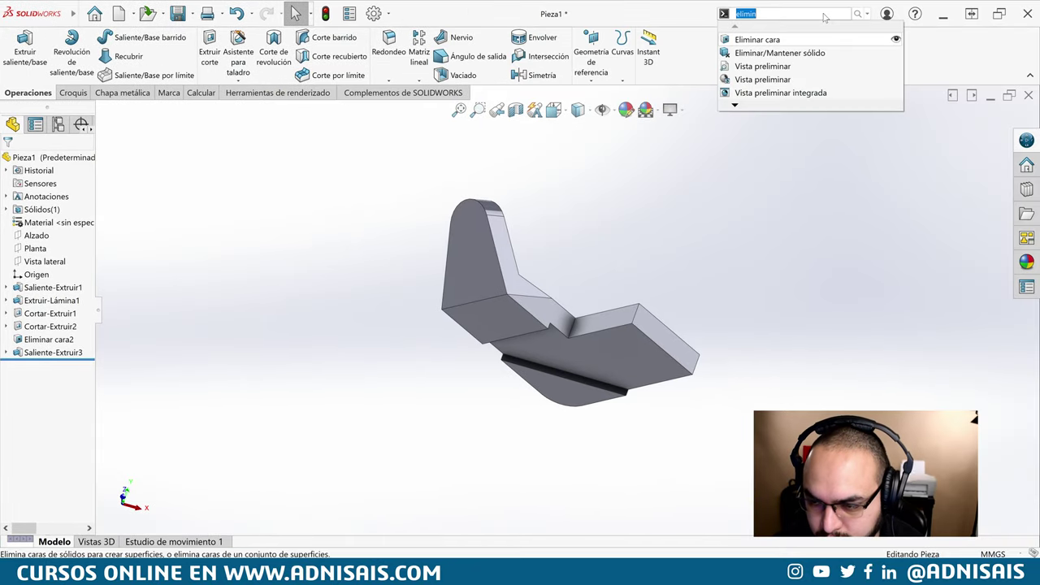
# Step: Delete the unwanted face with the Eliminar cara command, adding Eliminar cara3
pyautogui.click(756, 37)
pyautogui.click(543, 319)
pyautogui.press('Return')
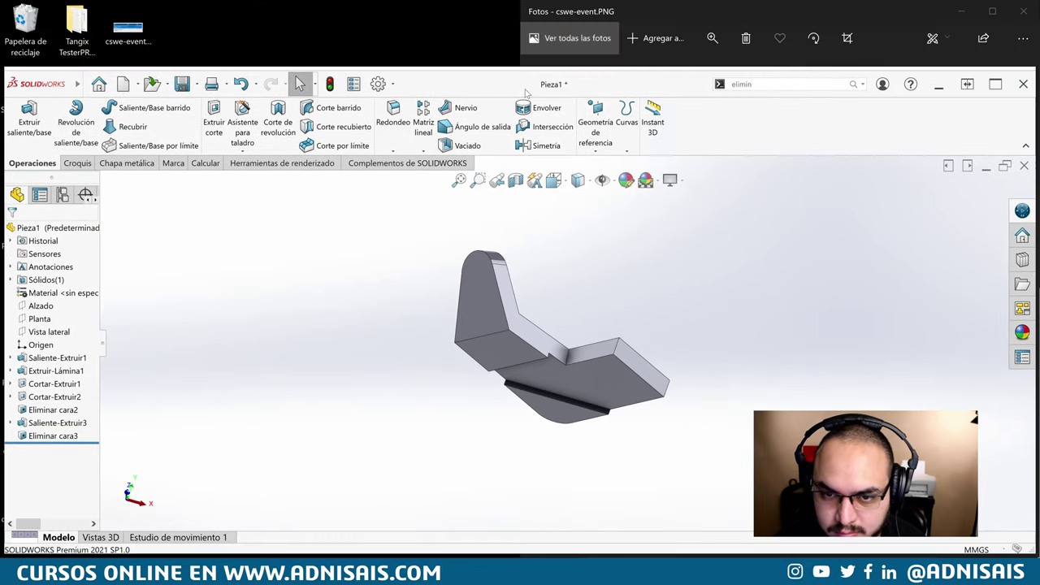
# Step: Snap SOLIDWORKS to the left half beside the drawing and select the L-shaped plate face
pyautogui.press('super+Left')
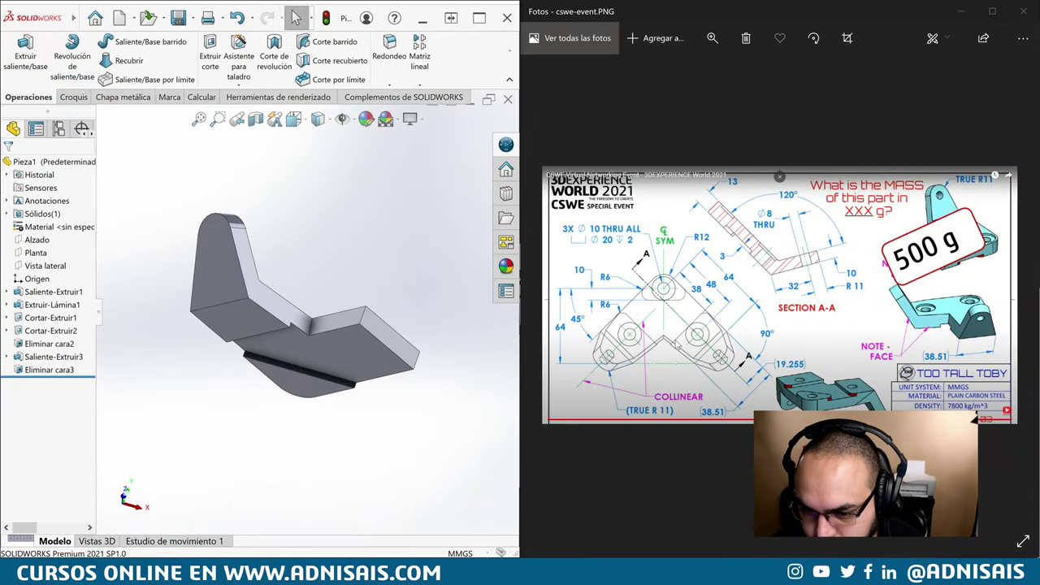
pyautogui.moveTo(281, 321)
pyautogui.mouseDown(button='middle')
pyautogui.moveTo(333, 371)
pyautogui.moveTo(317, 290)
pyautogui.moveTo(283, 277)
pyautogui.moveTo(279, 246)
pyautogui.moveTo(292, 327)
pyautogui.mouseUp(button='middle')
pyautogui.click(320, 290)
# Step: Set up a Hole Wizard counterbore with custom 10 mm through and 20 mm counterbore diameters
pyautogui.click(323, 285)
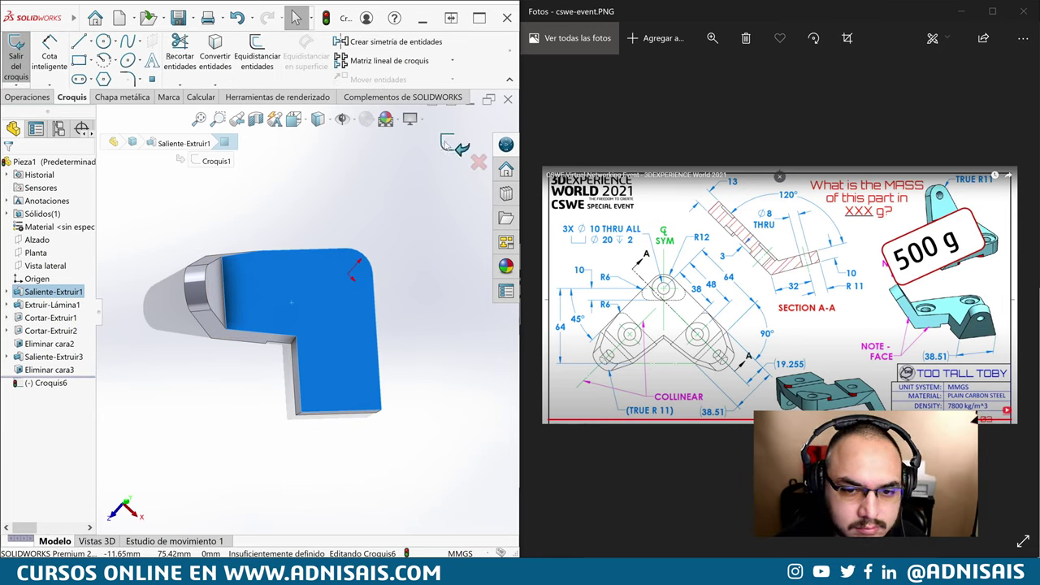
pyautogui.click(456, 145)
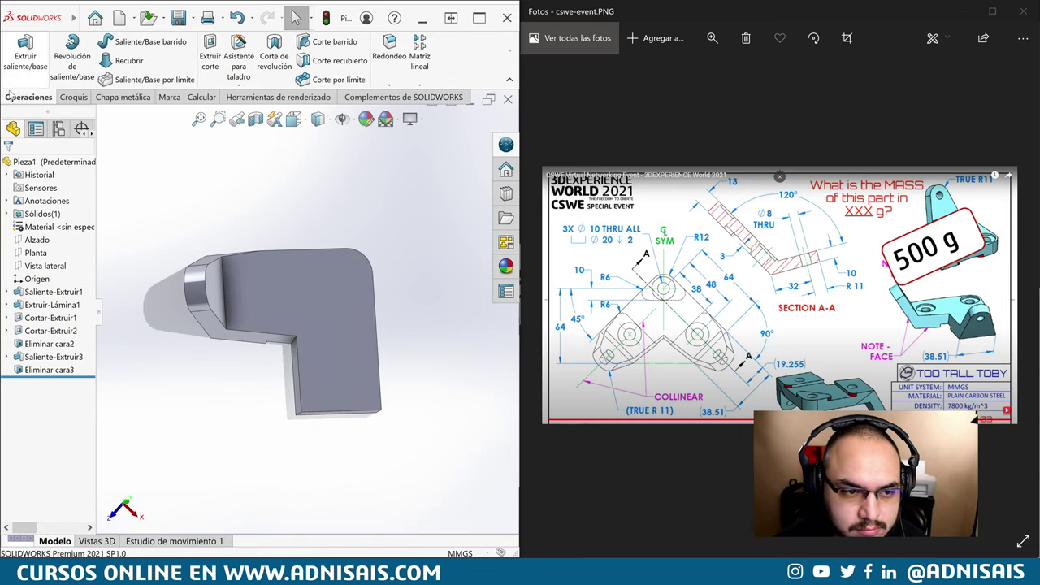
pyautogui.click(391, 84)
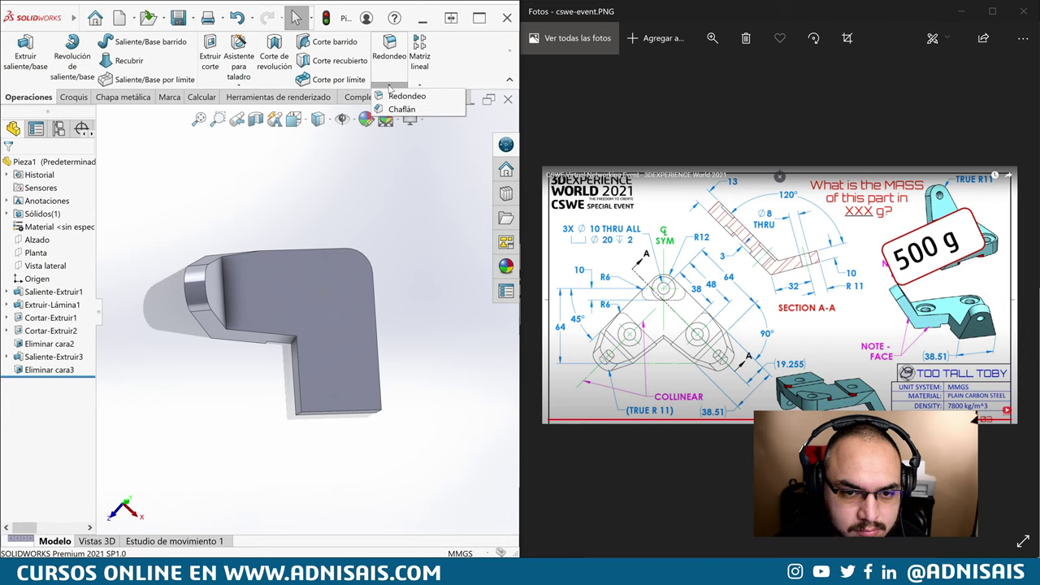
pyautogui.click(239, 62)
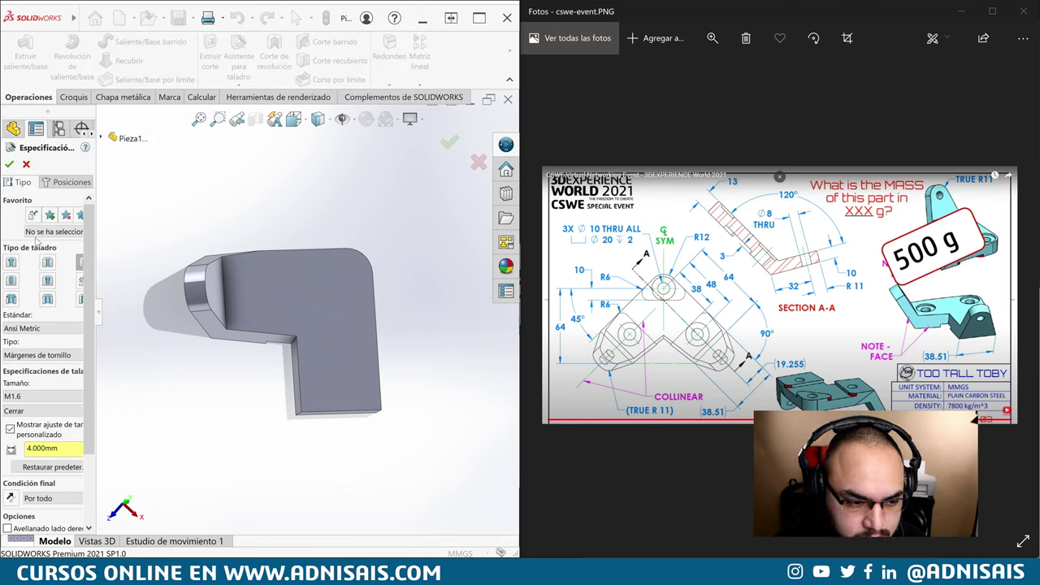
pyautogui.click(13, 263)
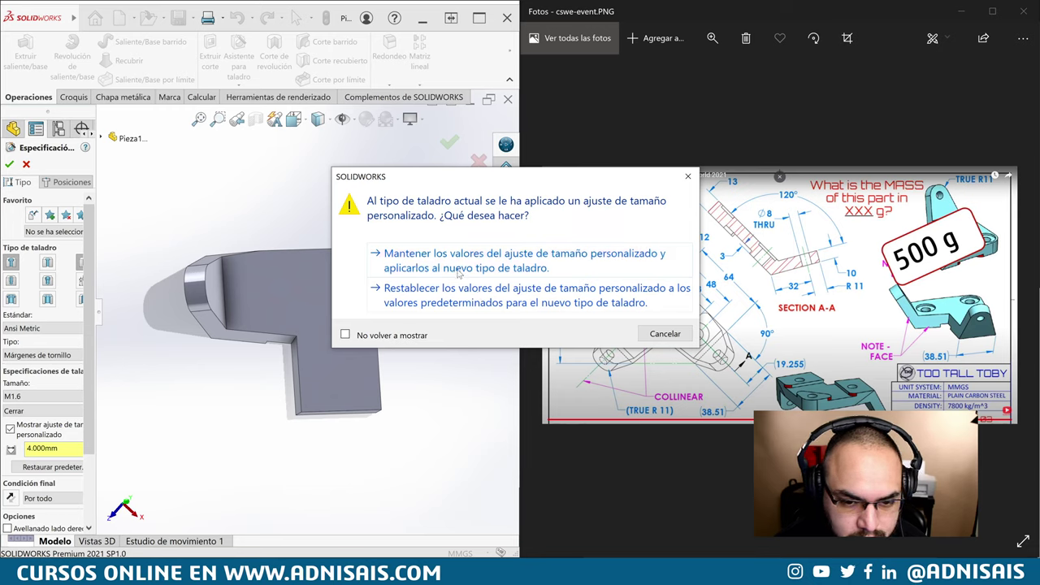
pyautogui.click(459, 273)
pyautogui.scroll(-3, 49, 365)
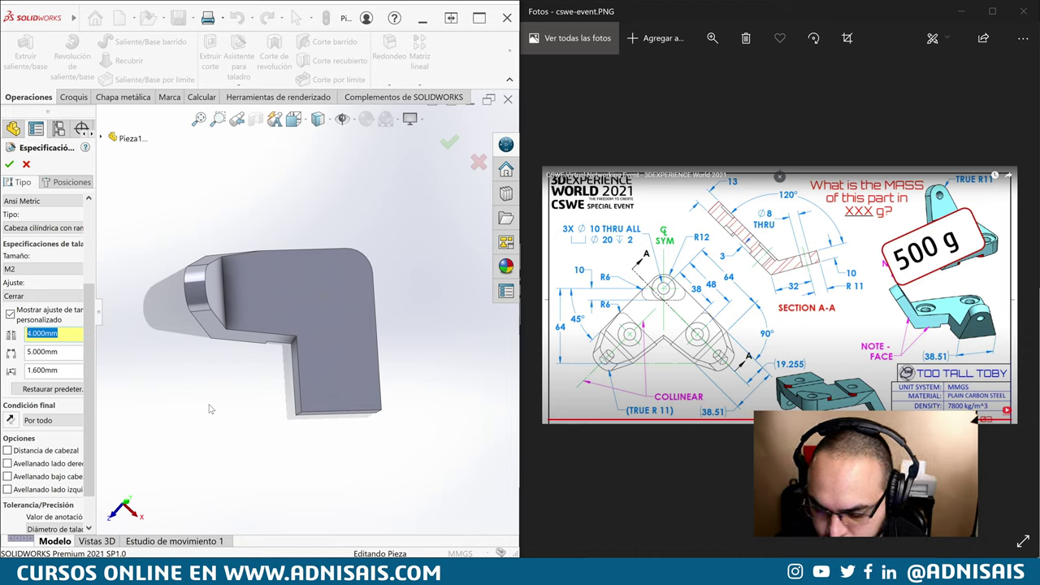
pyautogui.click(53, 334)
pyautogui.write('10')
pyautogui.press('Tab')
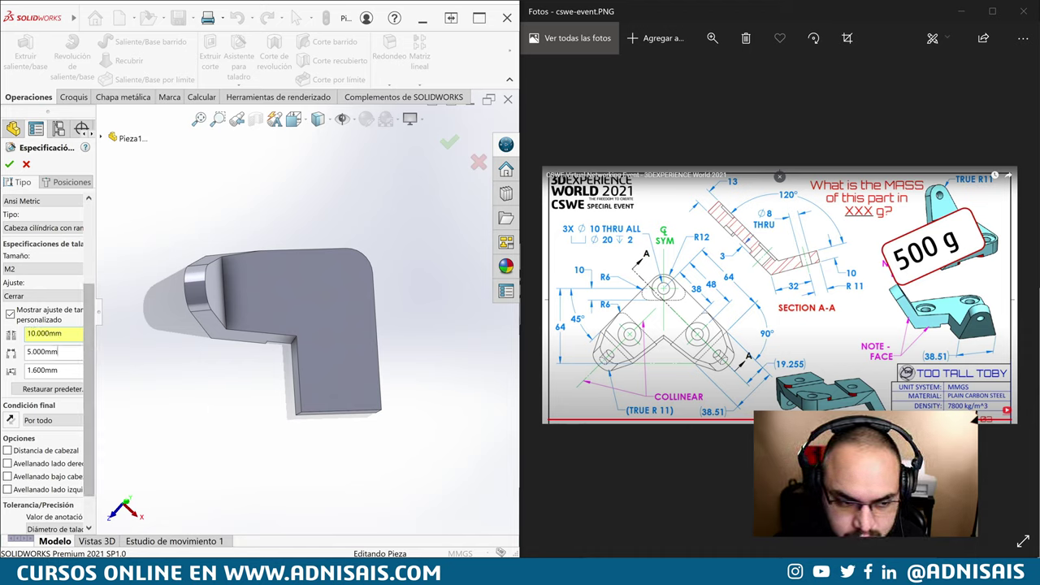
pyautogui.write('20')
pyautogui.press('Tab')
pyautogui.write('2.000')
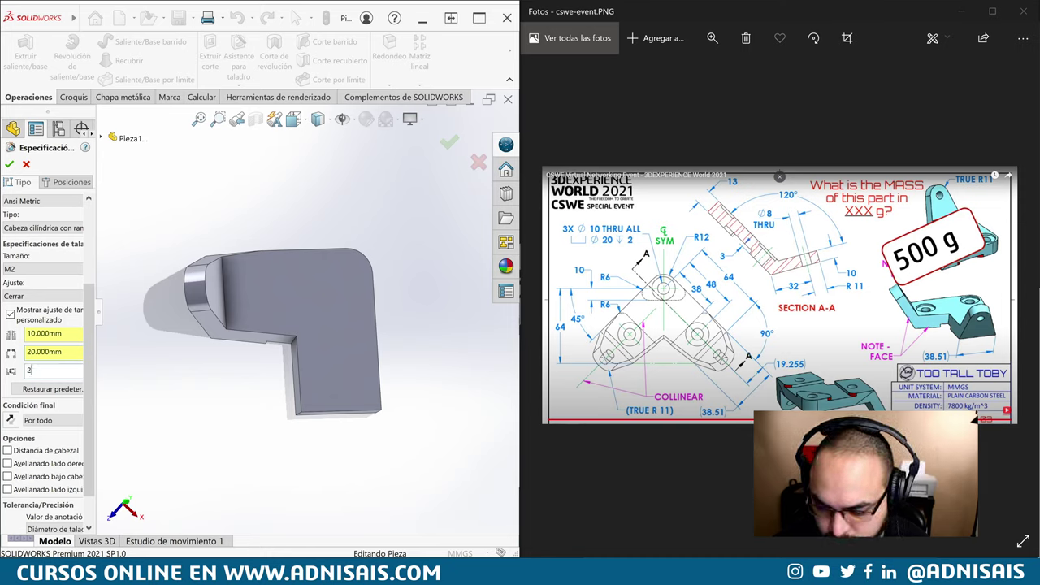
# Step: Place two counterbored hole points on the plate face and confirm the feature
pyautogui.click(69, 182)
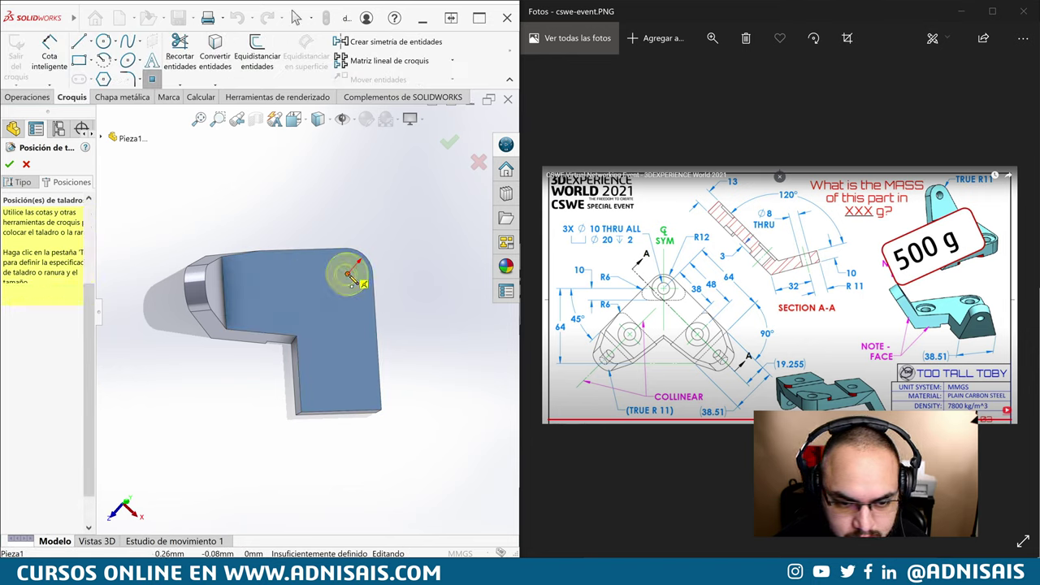
pyautogui.click(348, 276)
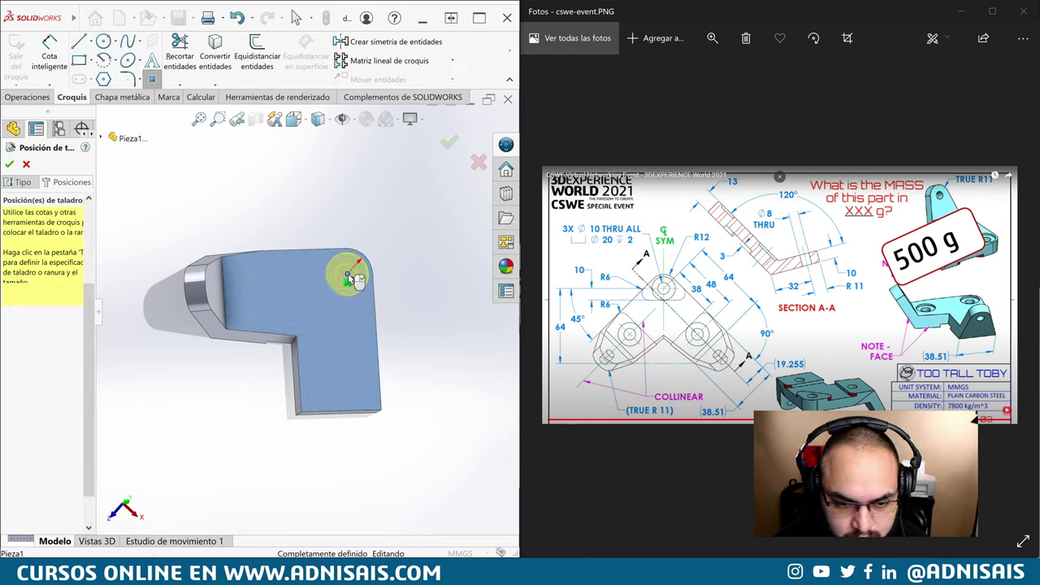
pyautogui.click(255, 291)
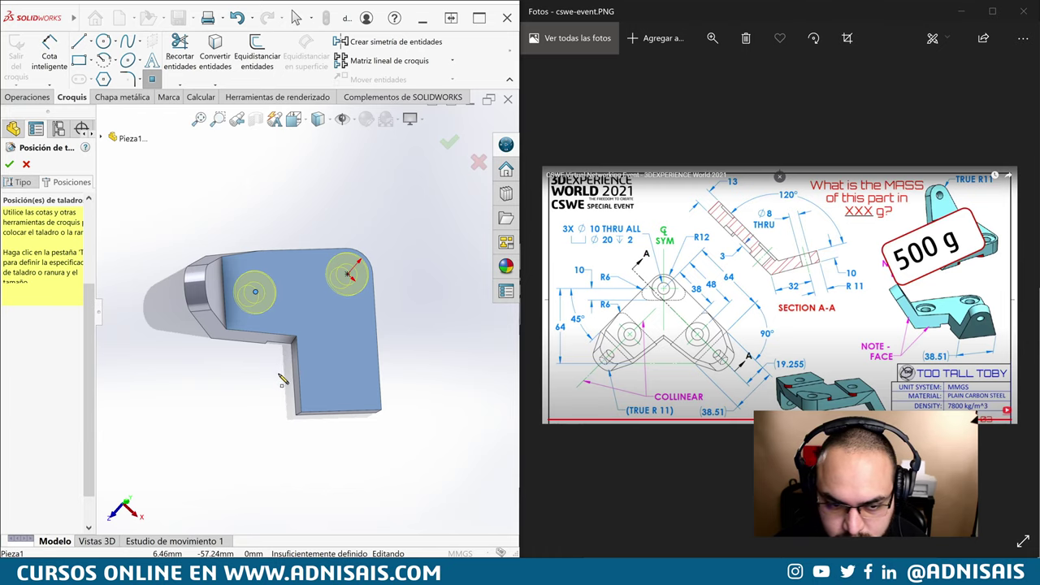
pyautogui.press('Escape')
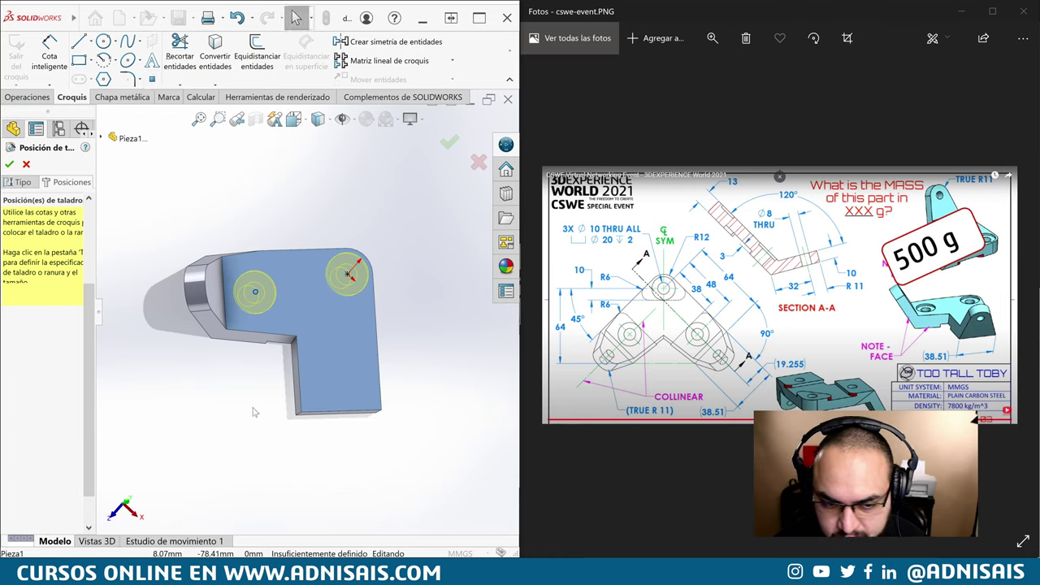
pyautogui.click(449, 142)
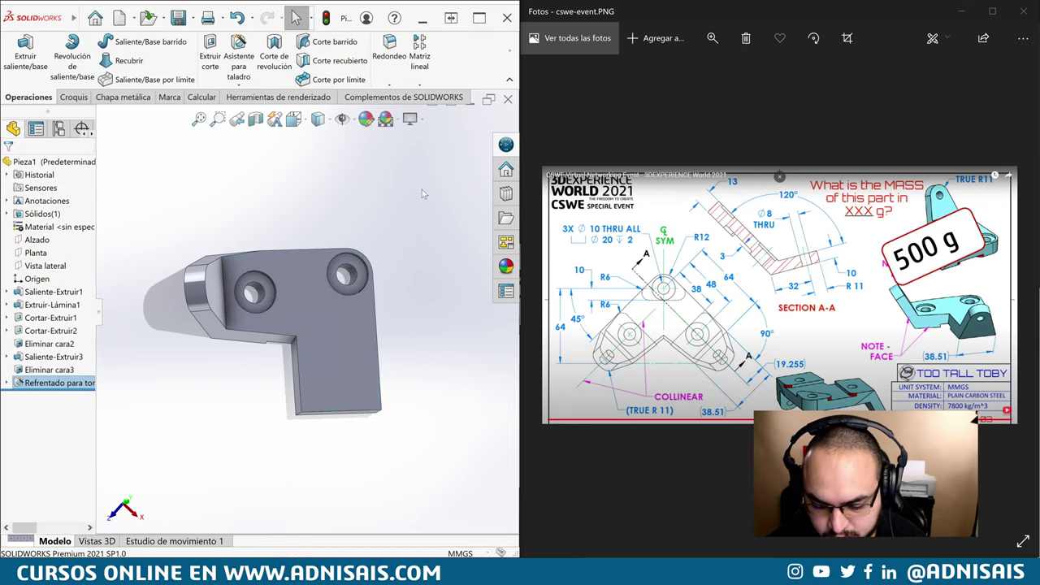
pyautogui.hotkey('ctrl', '8')
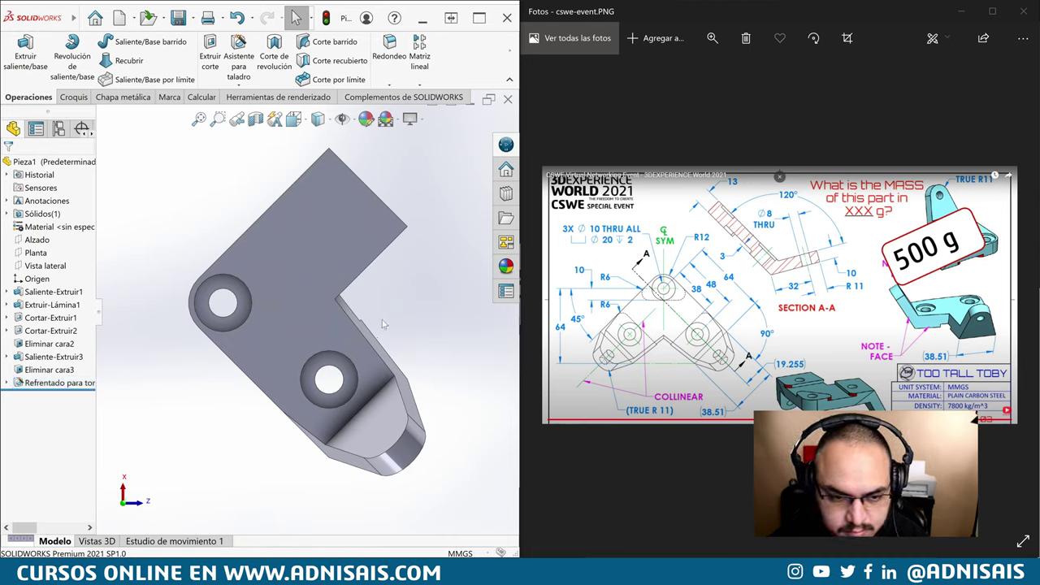
pyautogui.moveTo(395, 325); pyautogui.dragTo(254, 309, button='middle')
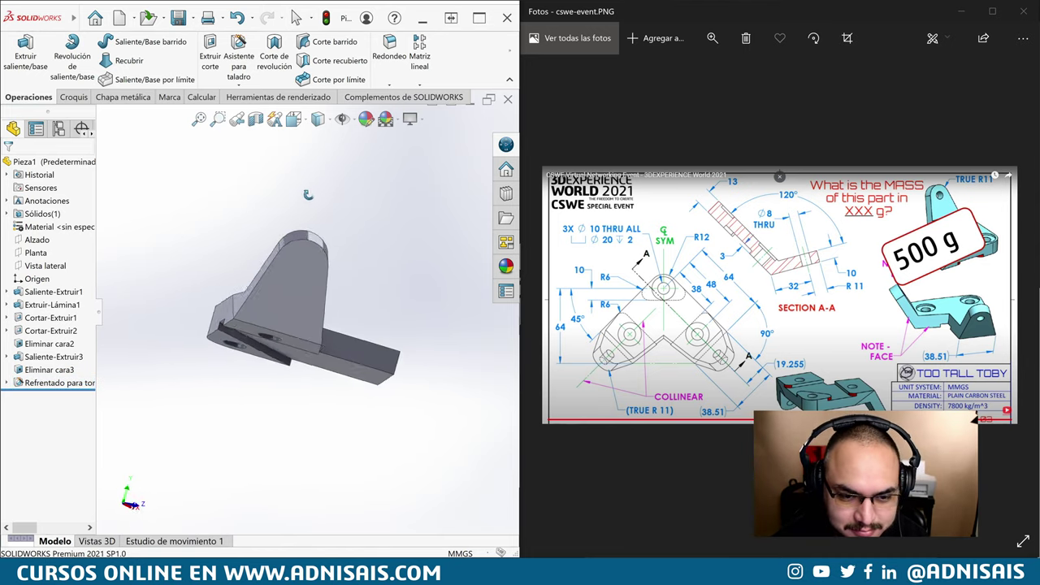
pyautogui.scroll(-3, 277, 313)
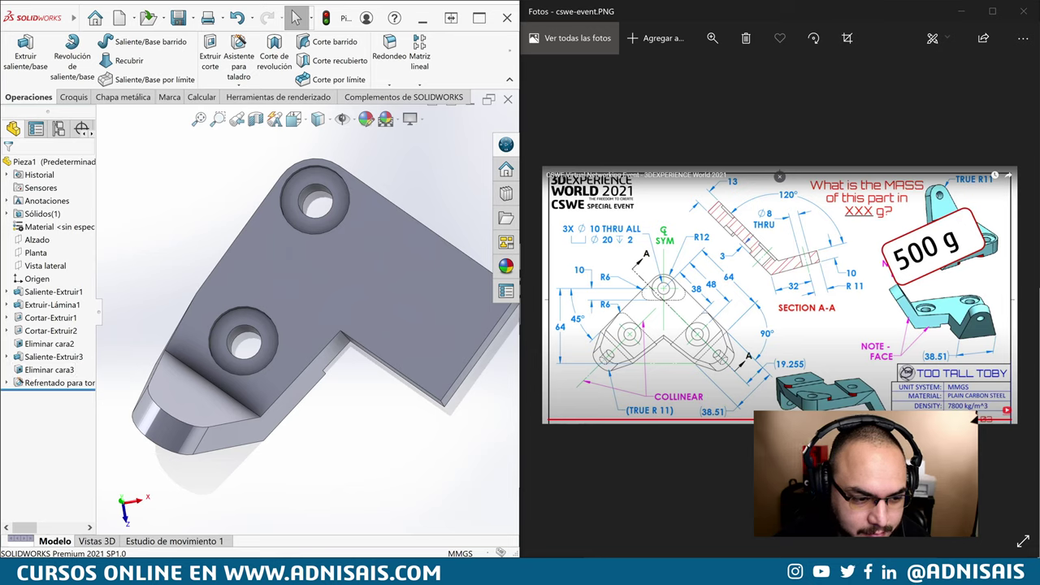
# Step: Reopen the counterbore hole feature to edit its hole positions
pyautogui.click(15, 384)
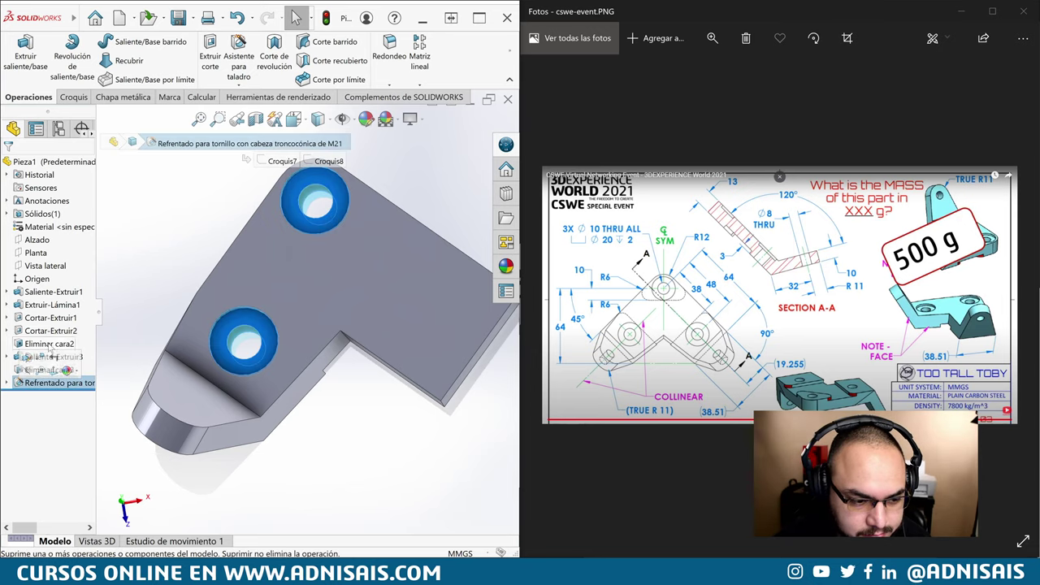
pyautogui.click(71, 182)
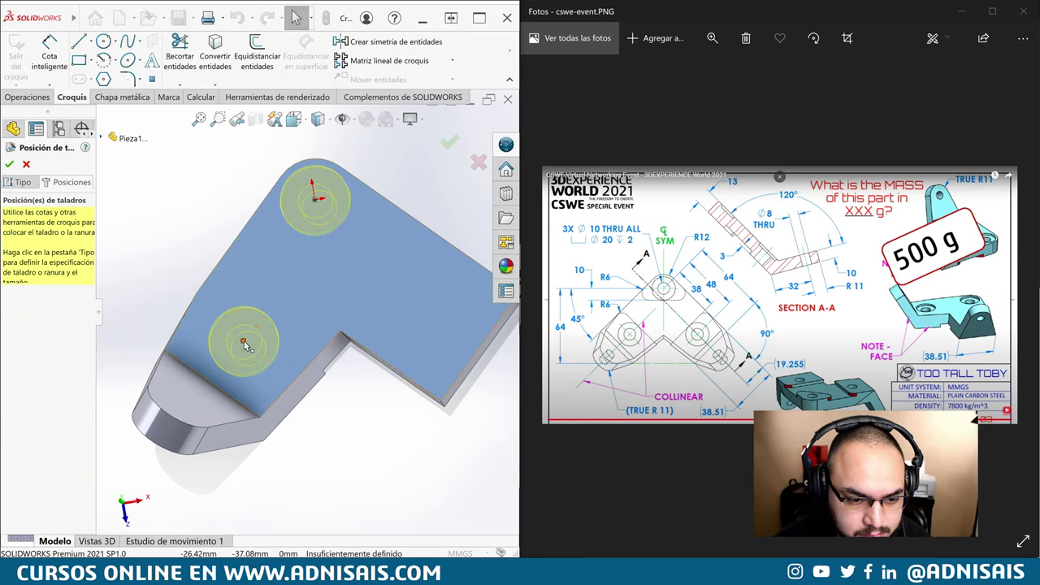
pyautogui.click(243, 344)
pyautogui.rightClick(213, 166)
pyautogui.click(198, 188)
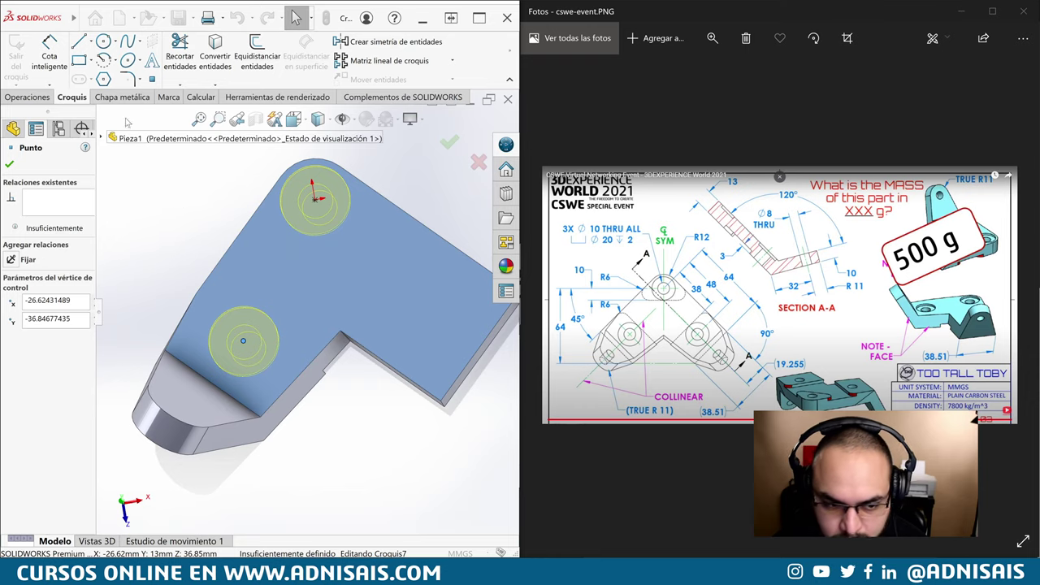
# Step: Draw a construction line from the upper hole centre down to the edge midpoint
pyautogui.click(79, 40)
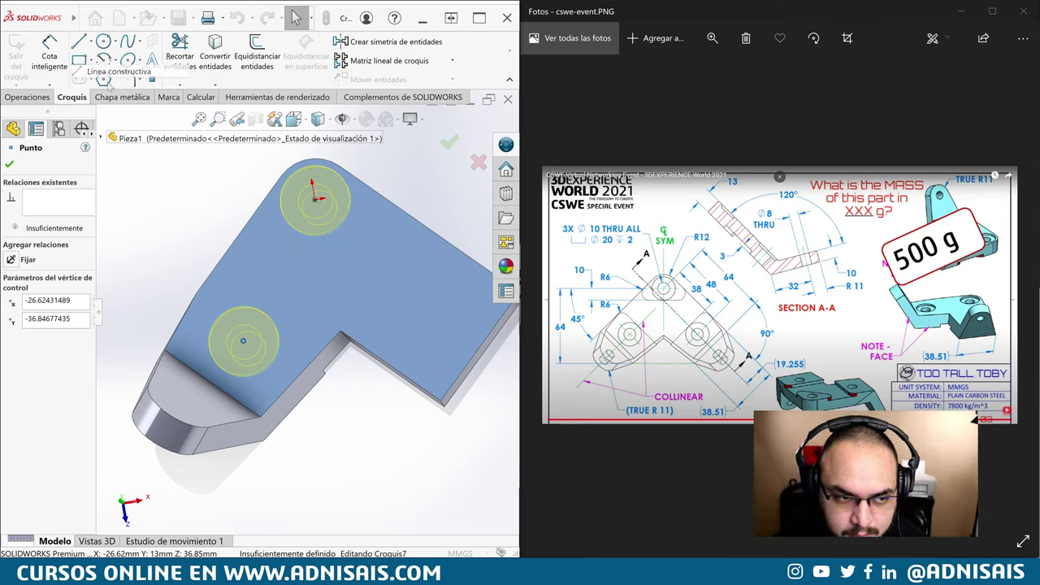
pyautogui.click(348, 231)
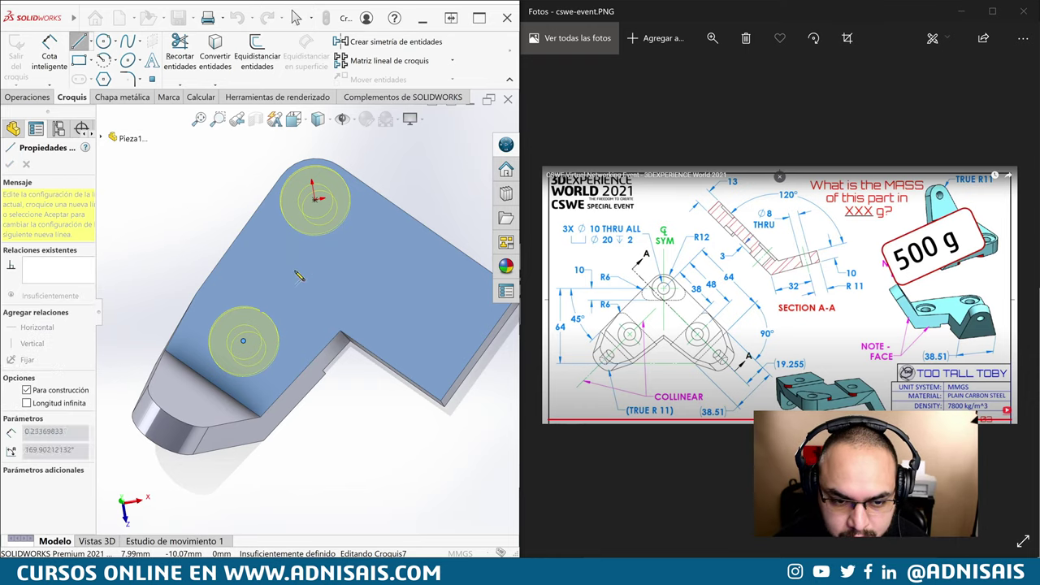
pyautogui.click(285, 317)
pyautogui.press('Escape')
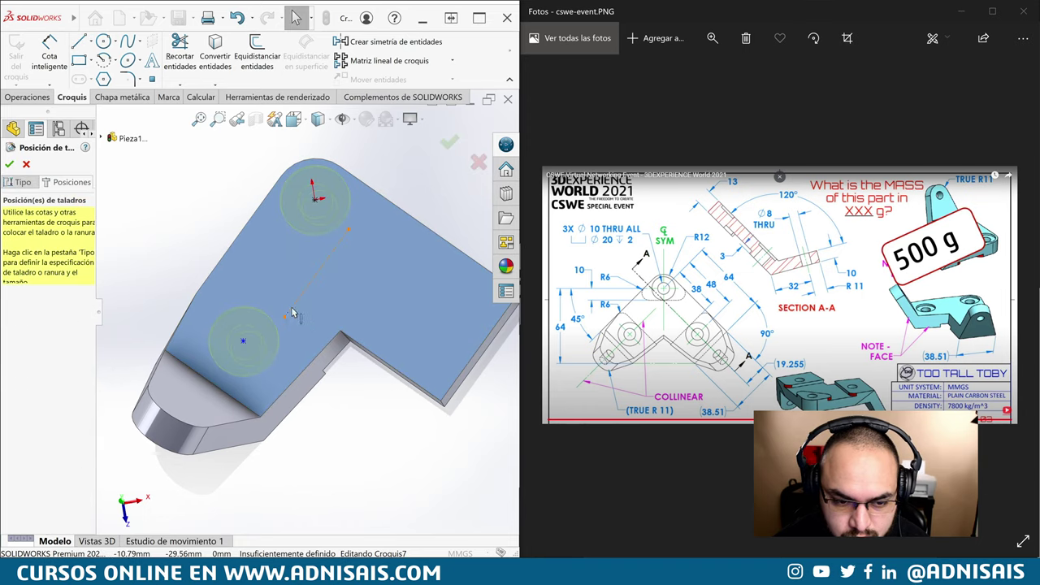
pyautogui.moveTo(286, 318); pyautogui.dragTo(213, 387)
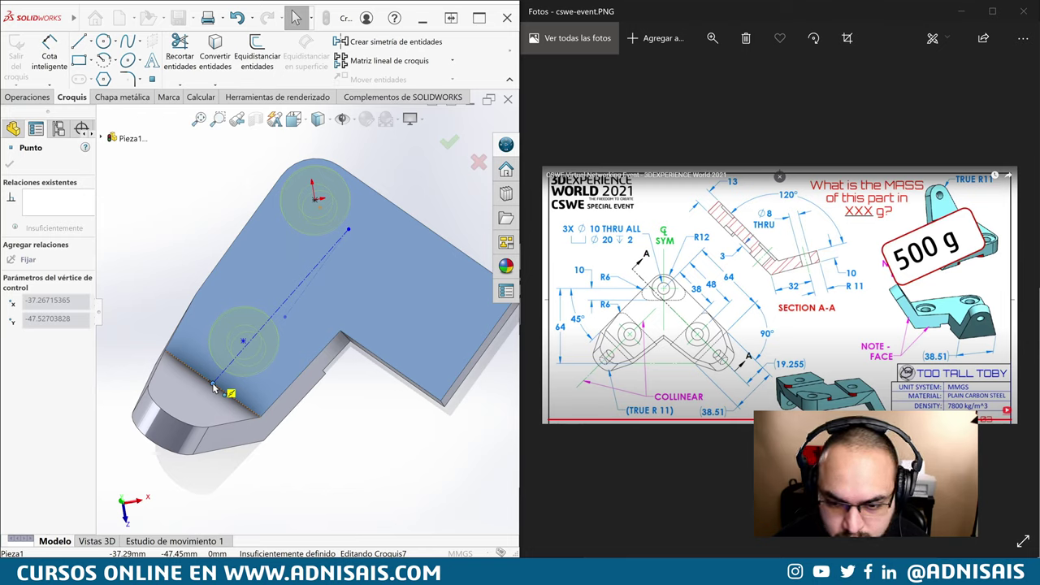
pyautogui.moveTo(212, 387); pyautogui.dragTo(213, 387)
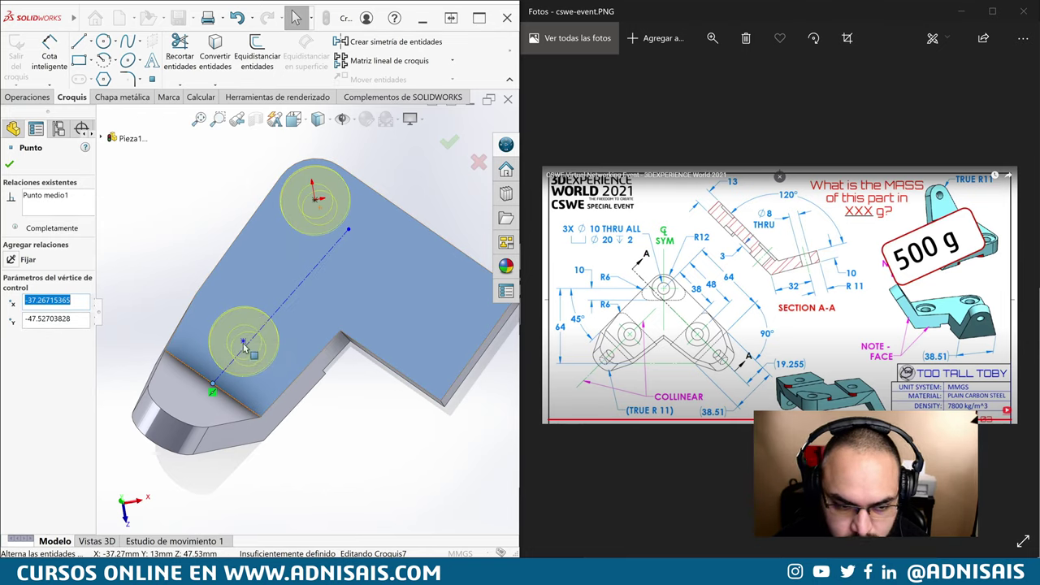
pyautogui.press('Escape')
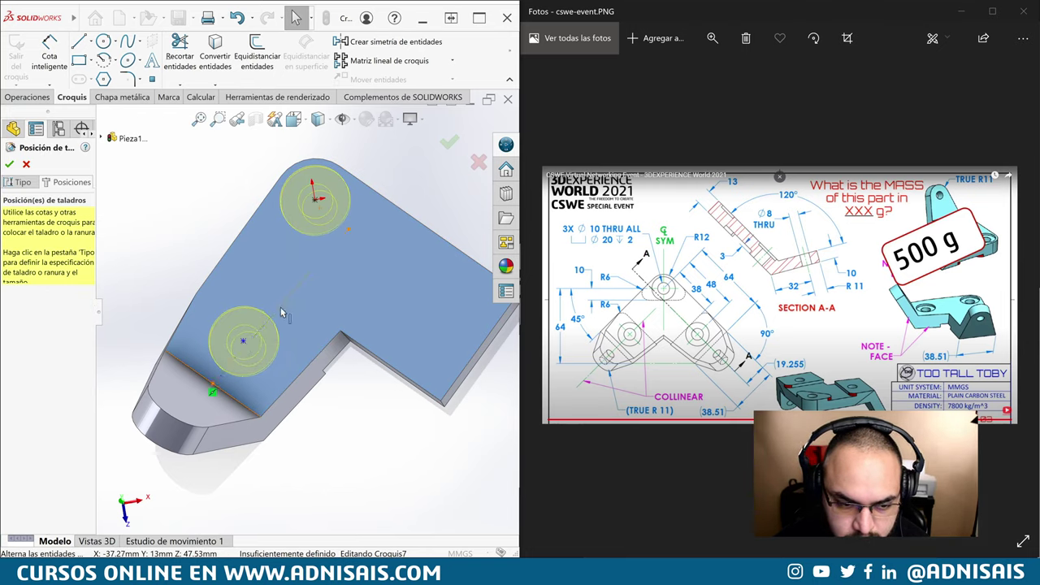
# Step: Make the construction line parallel to the part edge
pyautogui.click(277, 325)
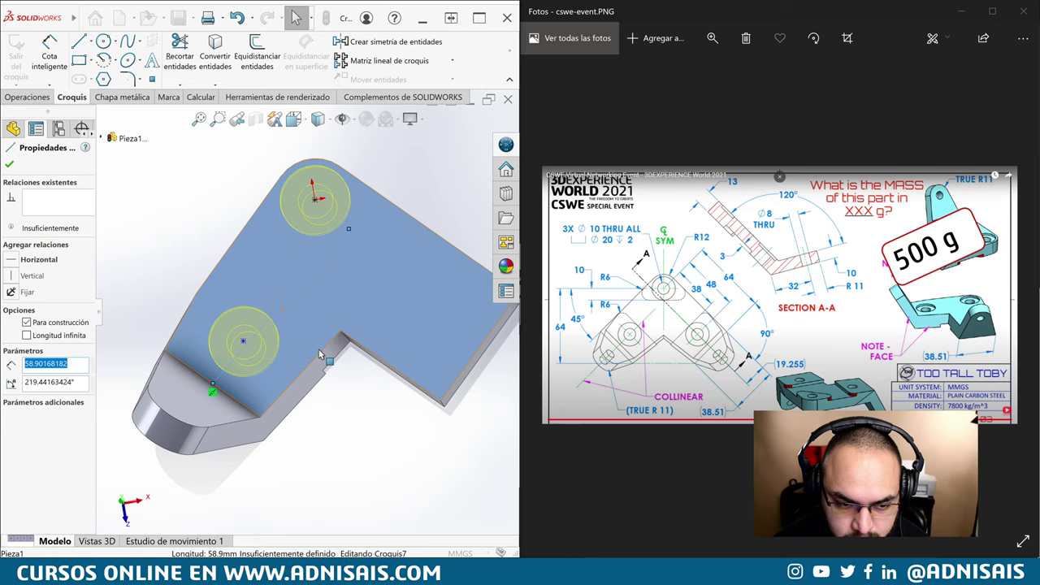
pyautogui.keyDown('ctrl'); pyautogui.click(222, 254); pyautogui.keyUp('ctrl')
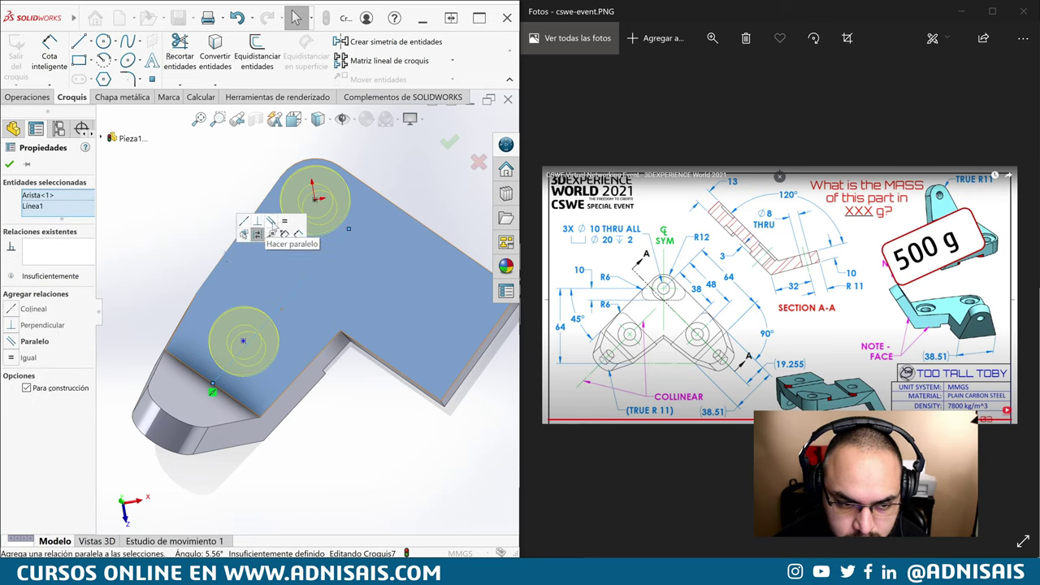
pyautogui.click(257, 235)
pyautogui.click(253, 337)
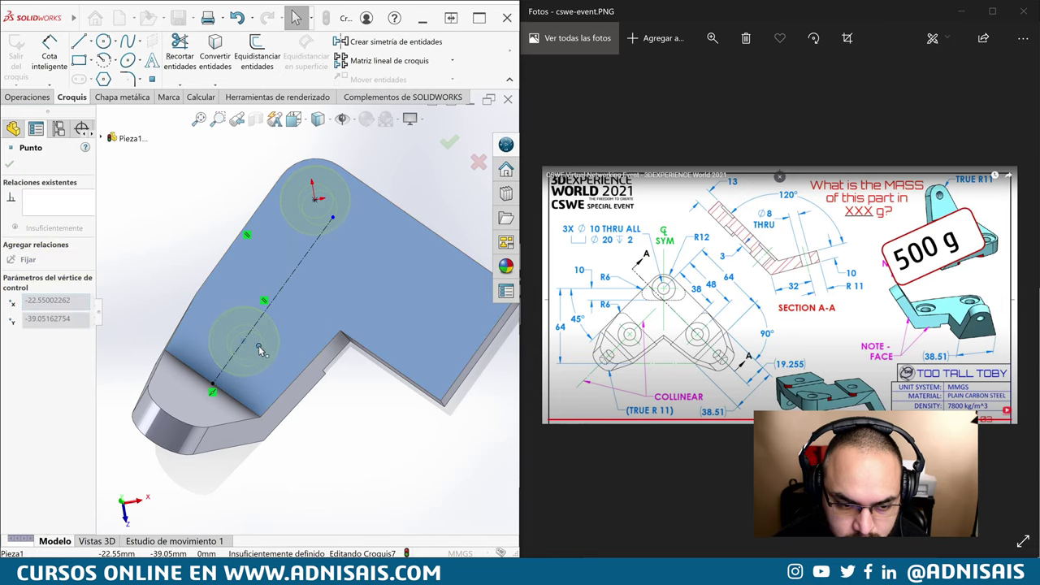
# Step: Cancel a stray hole dimension and add a short helper line at the upper hole centre
pyautogui.press('d')
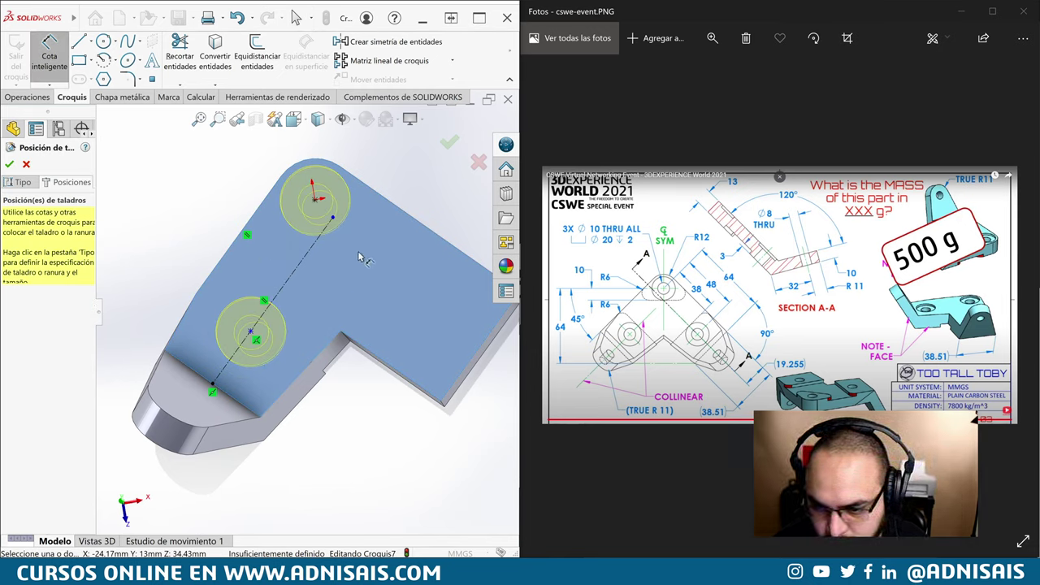
pyautogui.click(257, 340)
pyautogui.click(252, 333)
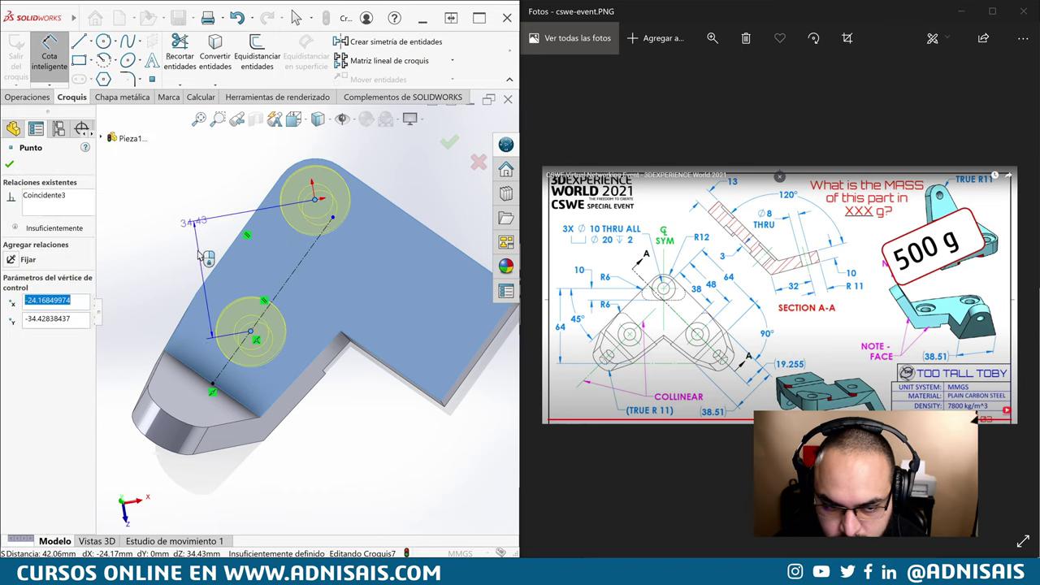
pyautogui.click(315, 198)
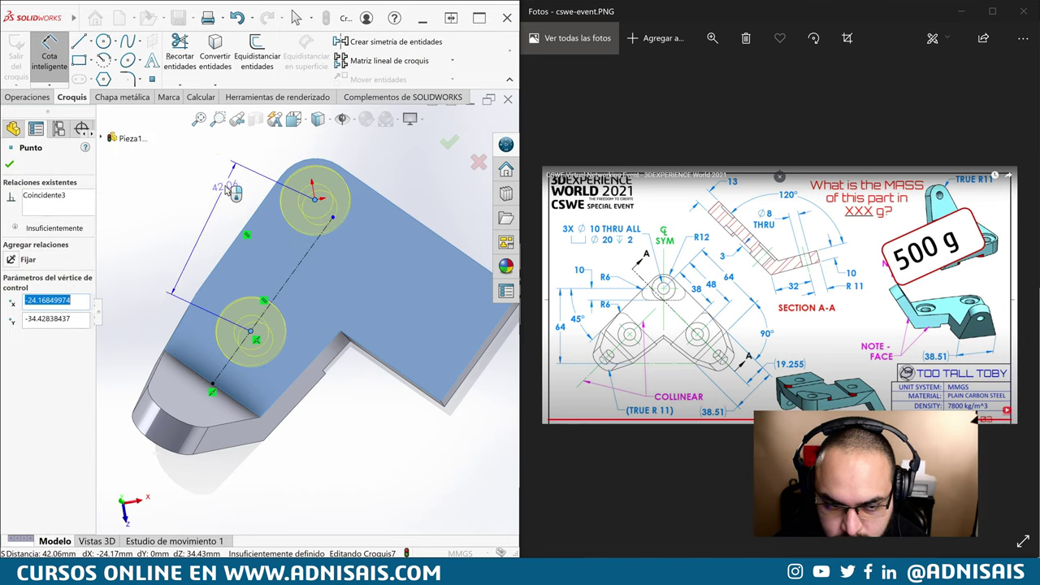
pyautogui.press('Escape')
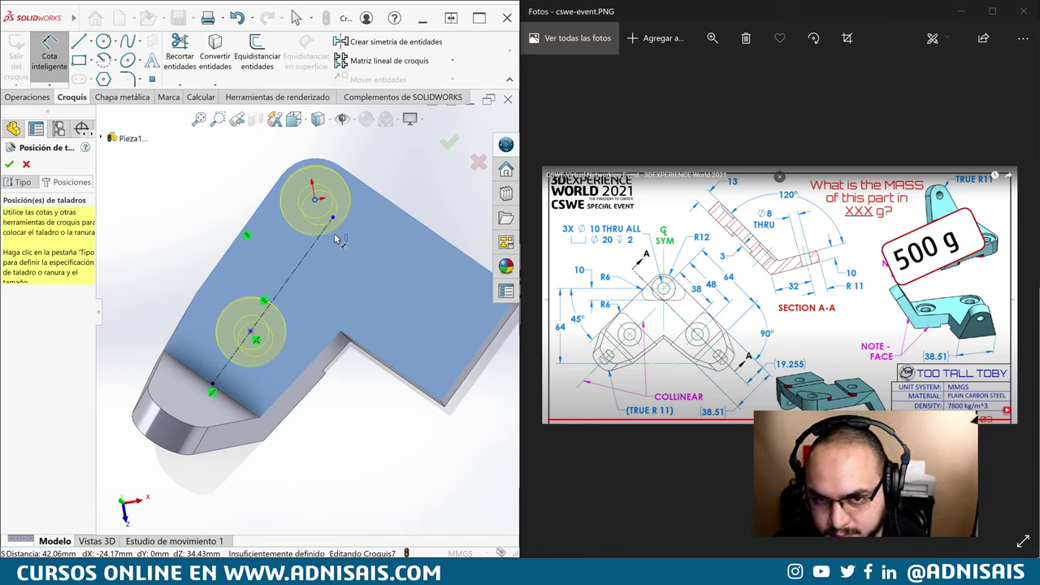
pyautogui.press('l')
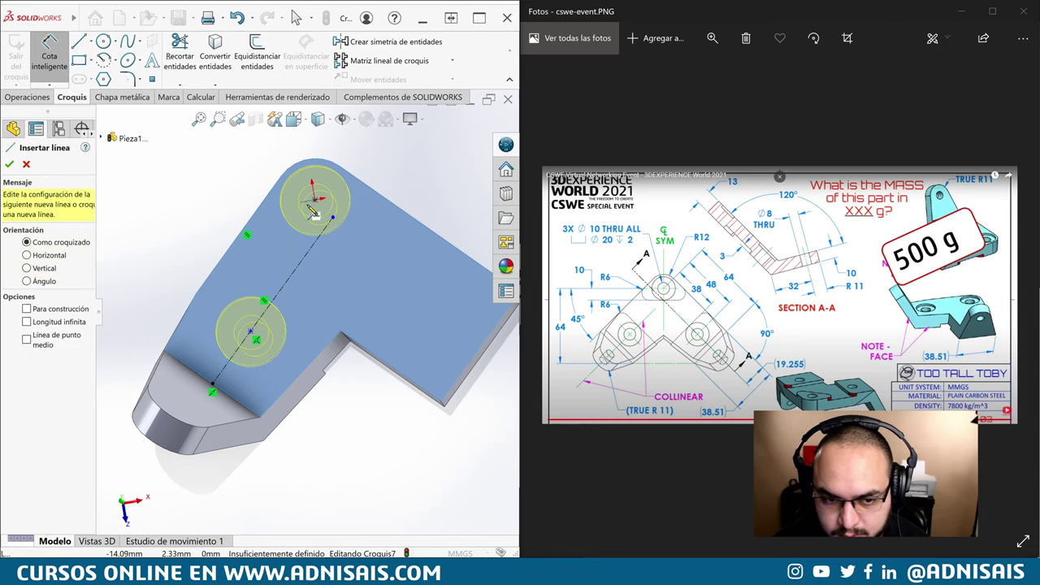
pyautogui.click(313, 199)
pyautogui.click(335, 220)
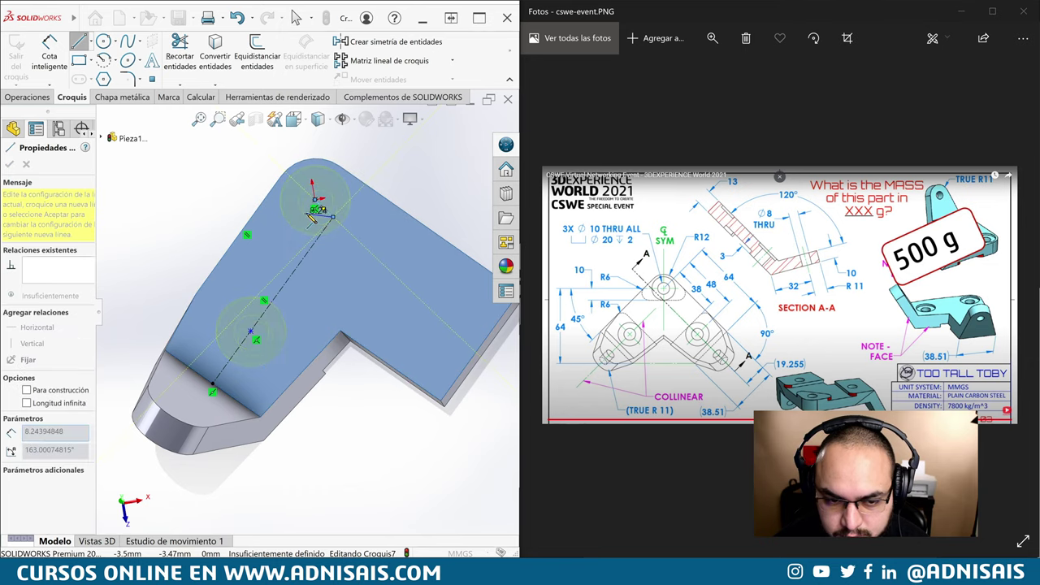
pyautogui.press('Escape')
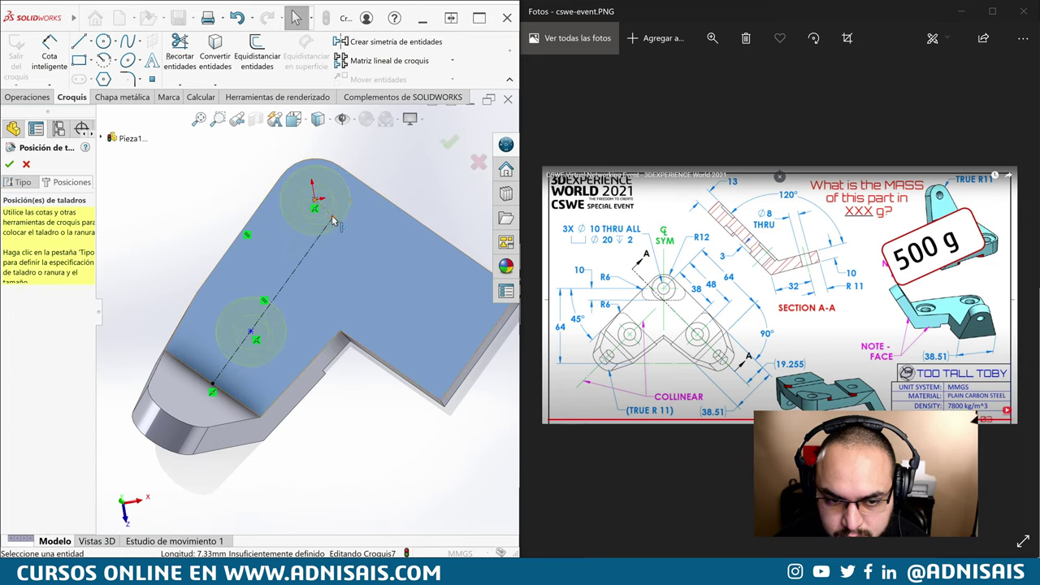
pyautogui.click(333, 217)
pyautogui.press('Escape')
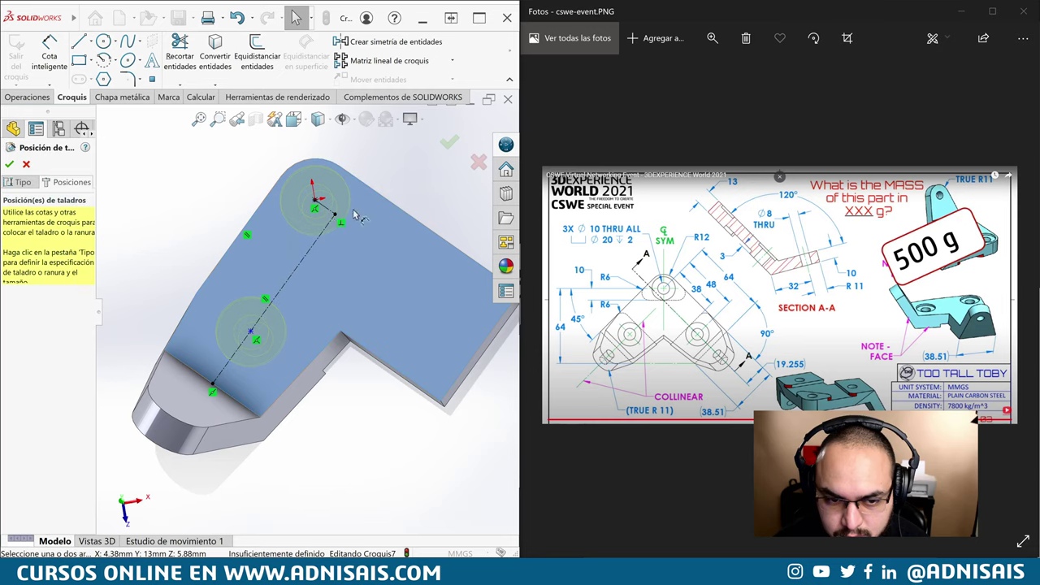
# Step: Dimension the hole spacing to 48 mm and finish the counterbore hole feature
pyautogui.press('d')
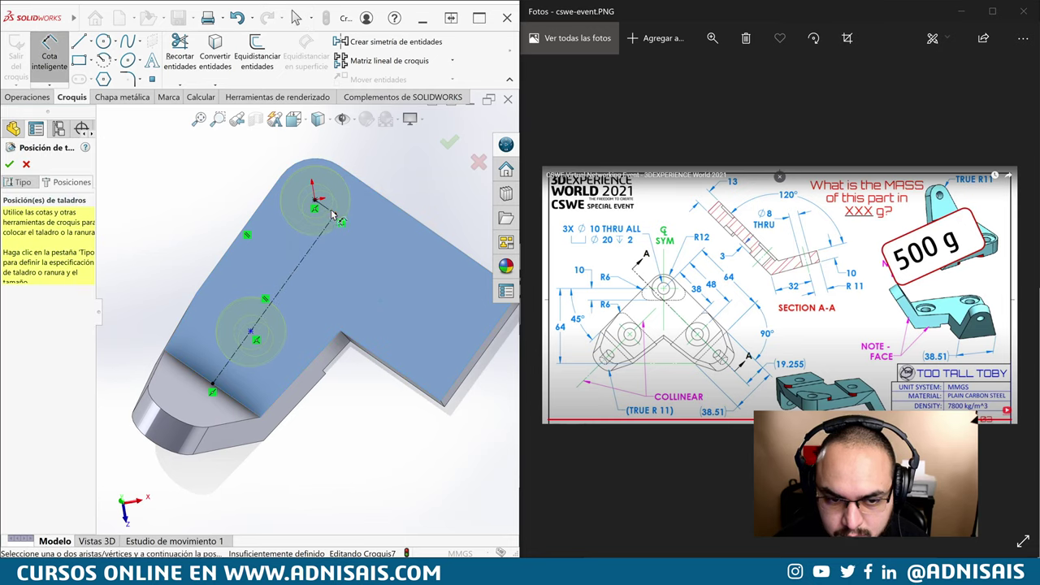
pyautogui.click(332, 216)
pyautogui.click(251, 333)
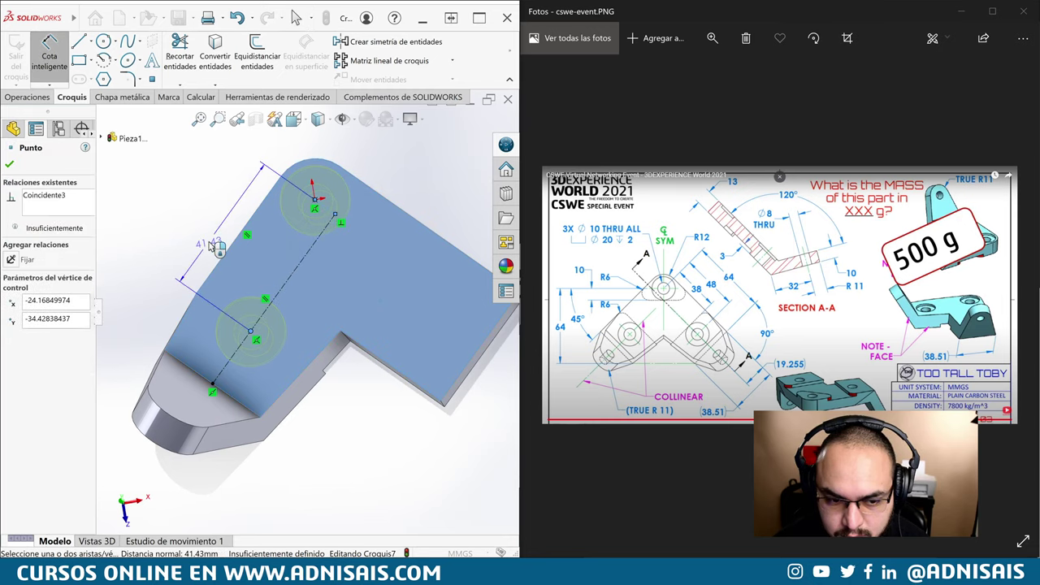
pyautogui.click(274, 266)
pyautogui.write('48')
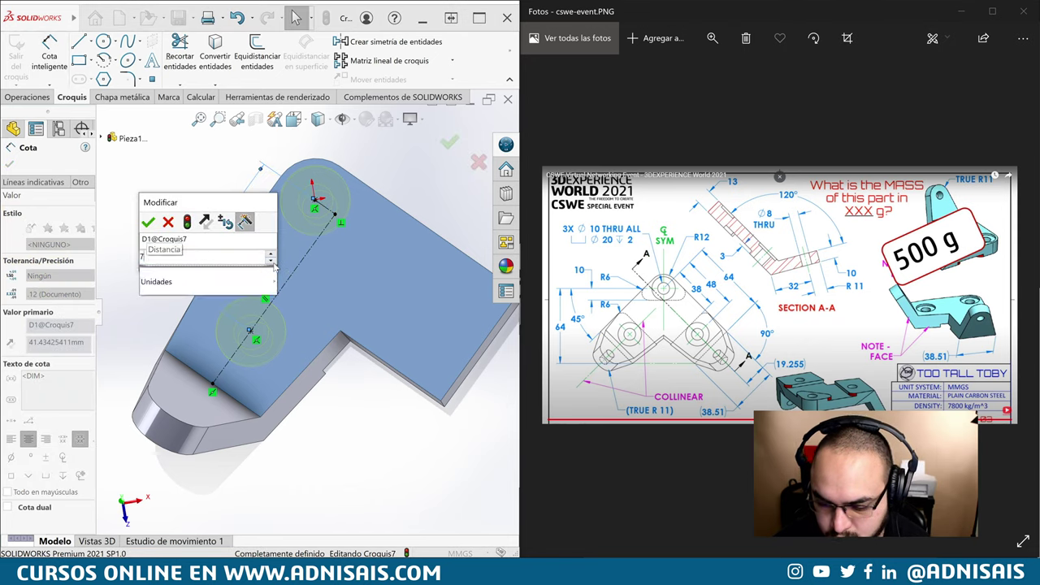
pyautogui.press('Return')
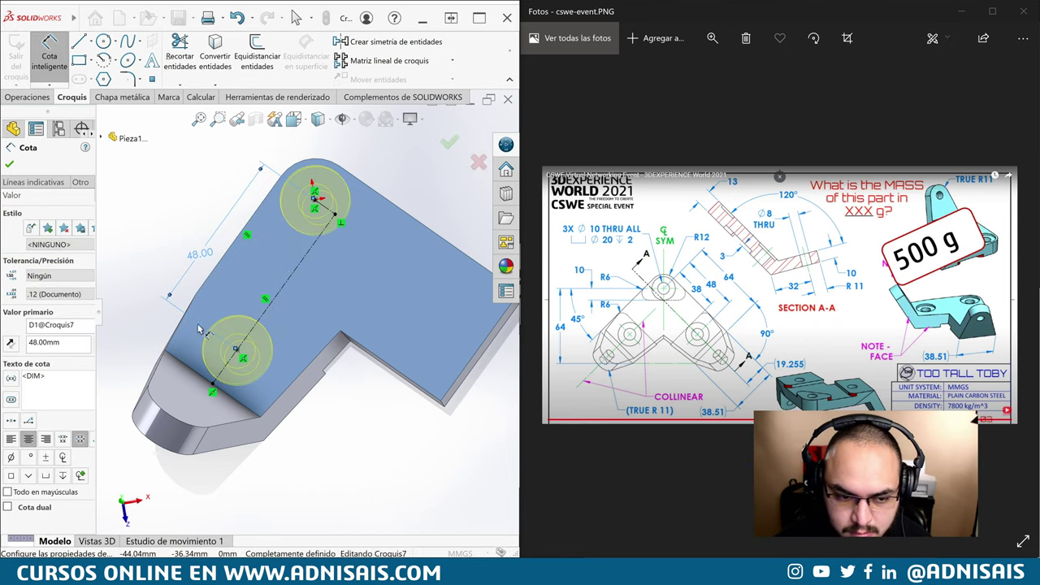
pyautogui.click(449, 145)
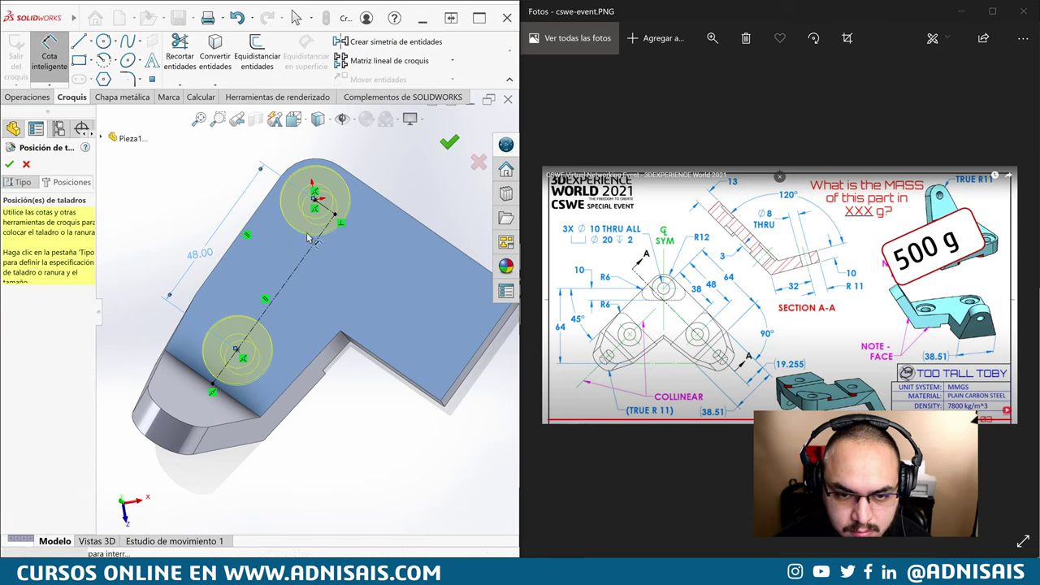
pyautogui.click(449, 145)
pyautogui.moveTo(338, 286); pyautogui.dragTo(458, 300, button='middle')
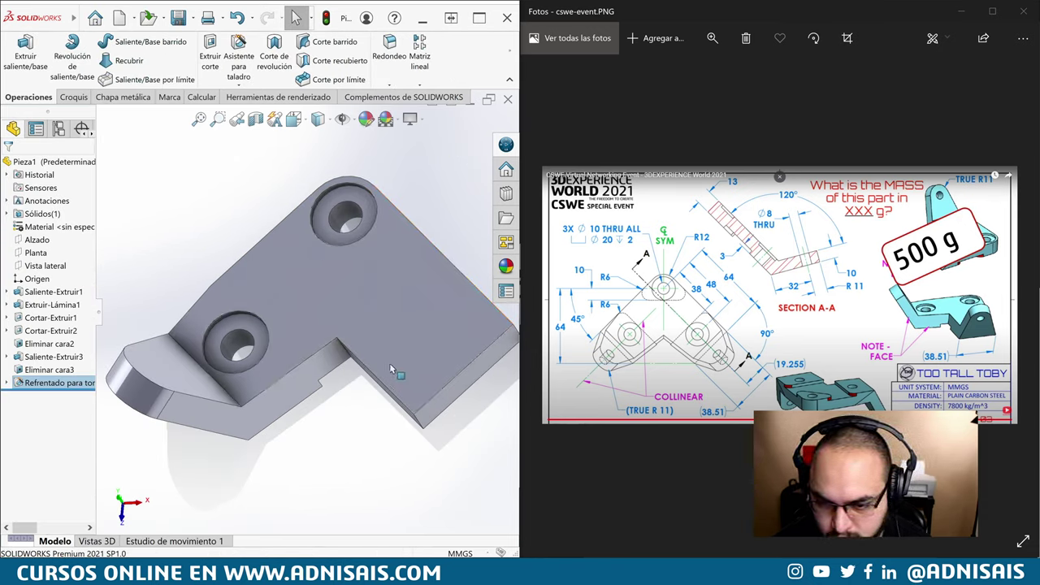
# Step: Round the three edges along the raised step with a 6 mm fillet
pyautogui.moveTo(218, 299)
pyautogui.mouseDown(button='middle')
pyautogui.moveTo(319, 376)
pyautogui.moveTo(322, 241)
pyautogui.mouseUp(button='middle')
pyautogui.click(387, 70)
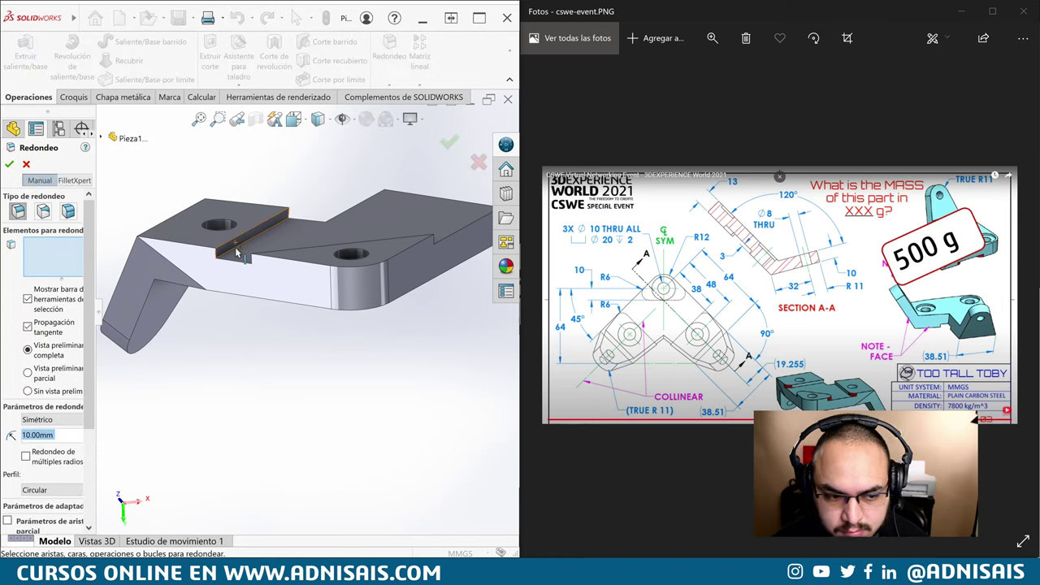
pyautogui.write('6')
pyautogui.press('Return')
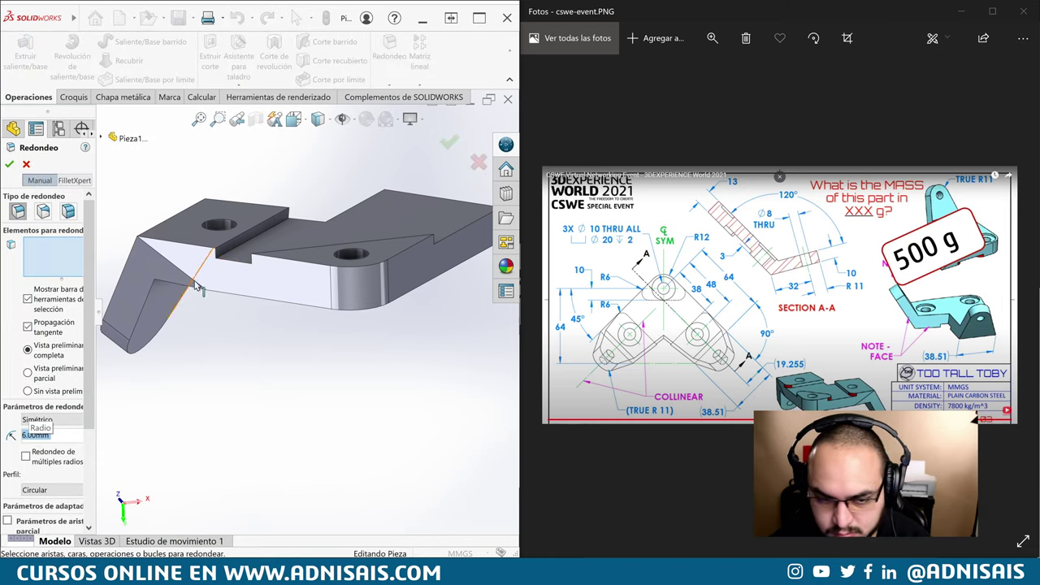
pyautogui.moveTo(195, 284)
pyautogui.mouseDown(button='middle')
pyautogui.moveTo(275, 291)
pyautogui.moveTo(217, 317)
pyautogui.mouseUp(button='middle')
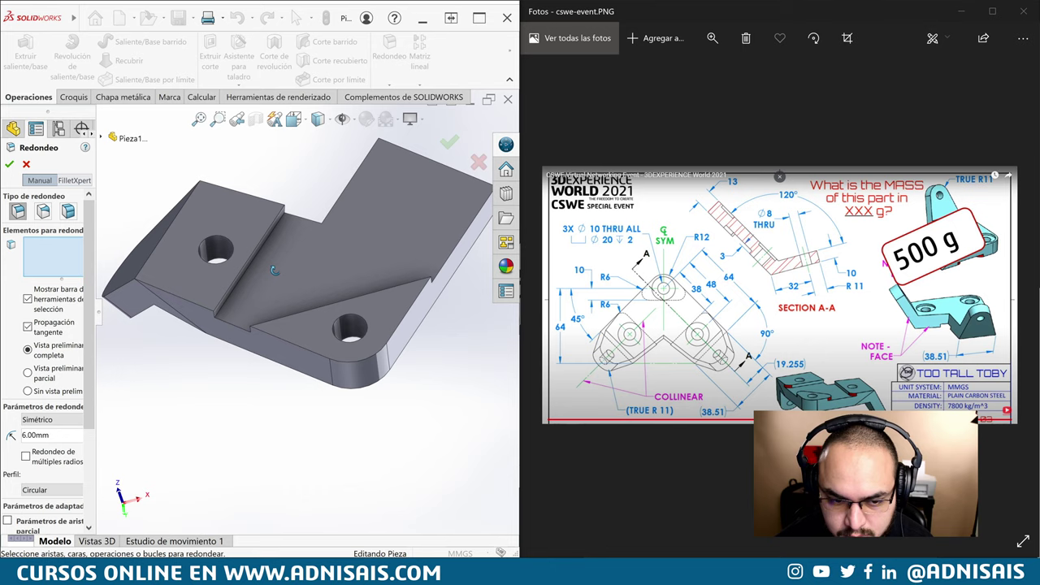
pyautogui.click(216, 318)
pyautogui.click(251, 328)
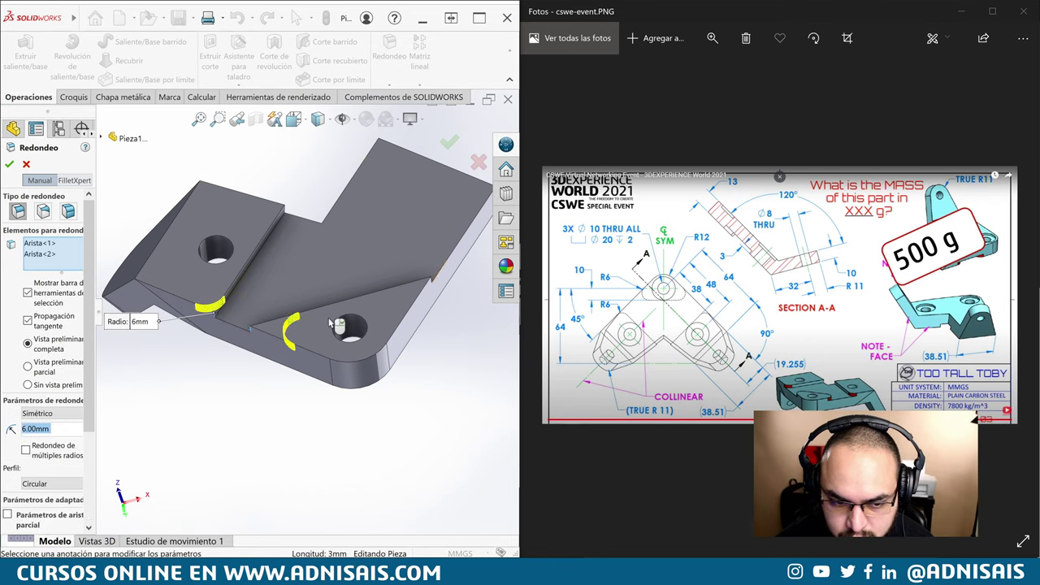
pyautogui.click(431, 285)
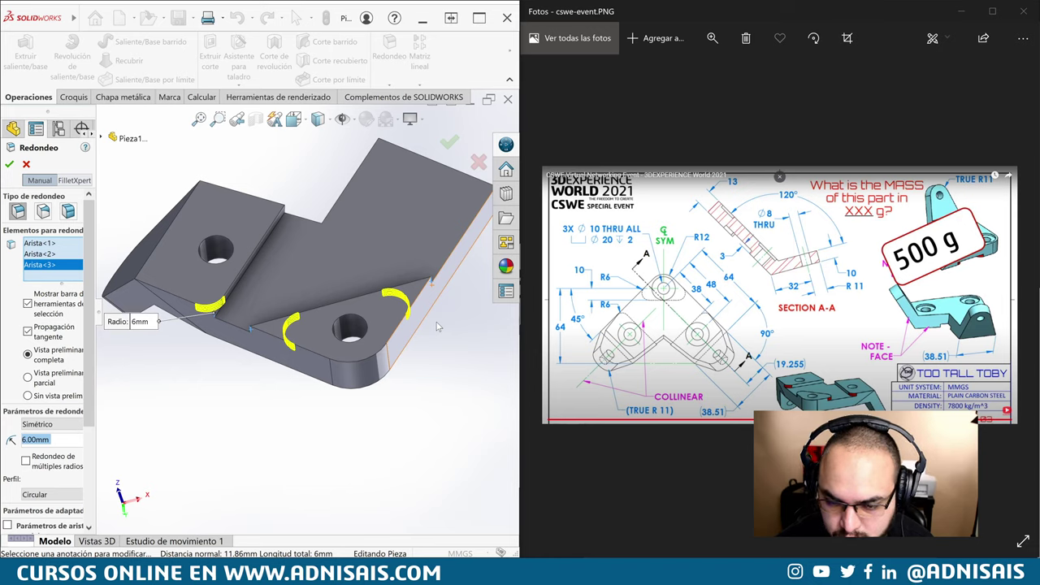
pyautogui.press('Return')
pyautogui.moveTo(436, 322)
pyautogui.mouseDown(button='middle')
pyautogui.moveTo(295, 225)
pyautogui.moveTo(238, 317)
pyautogui.moveTo(187, 309)
pyautogui.mouseUp(button='middle')
# Step: Sketch a circle on the angled wall and dimension its diameter to 8 mm
pyautogui.click(207, 305)
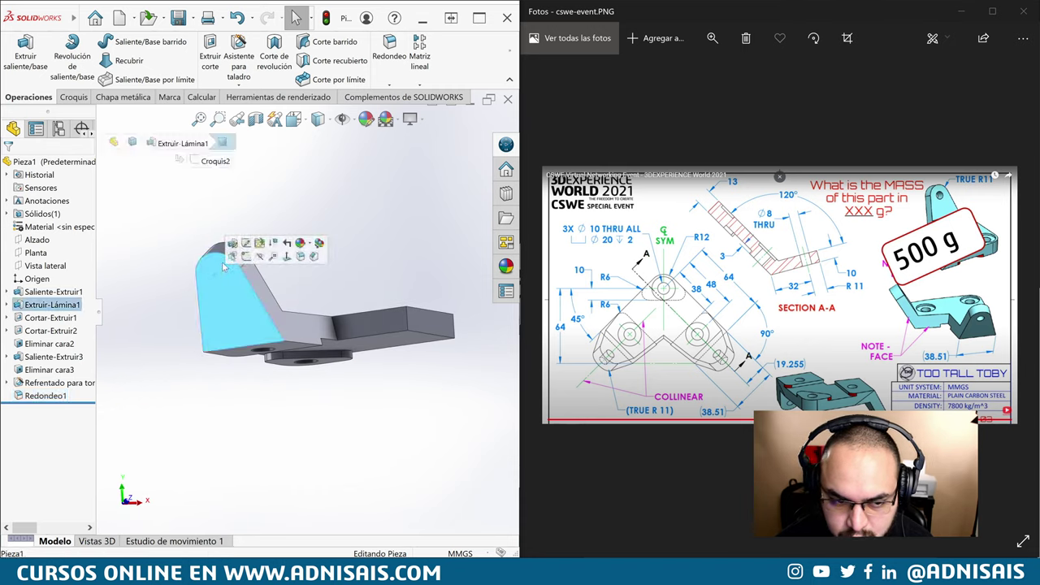
pyautogui.press('c')
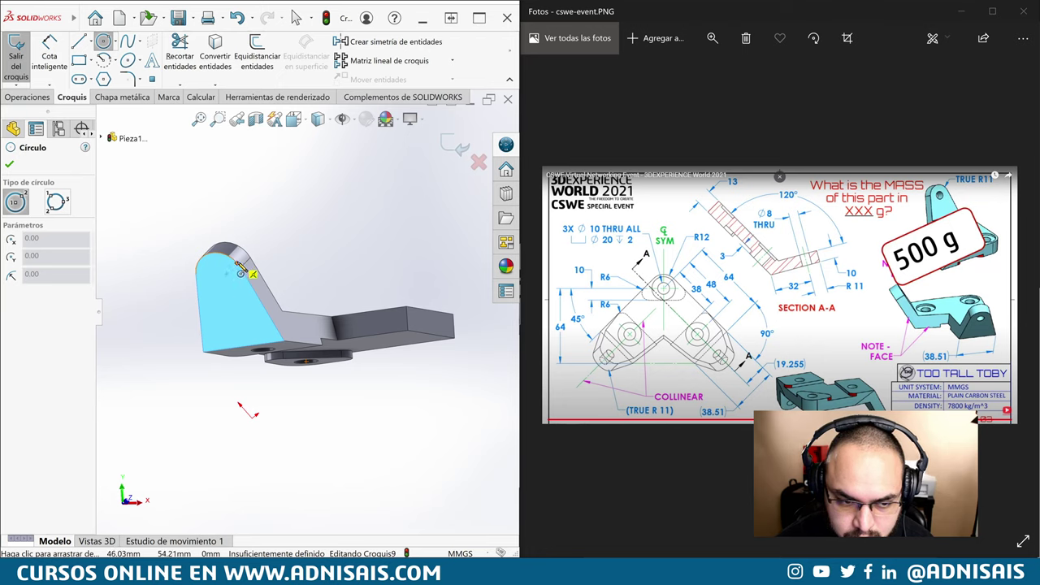
pyautogui.click(220, 277)
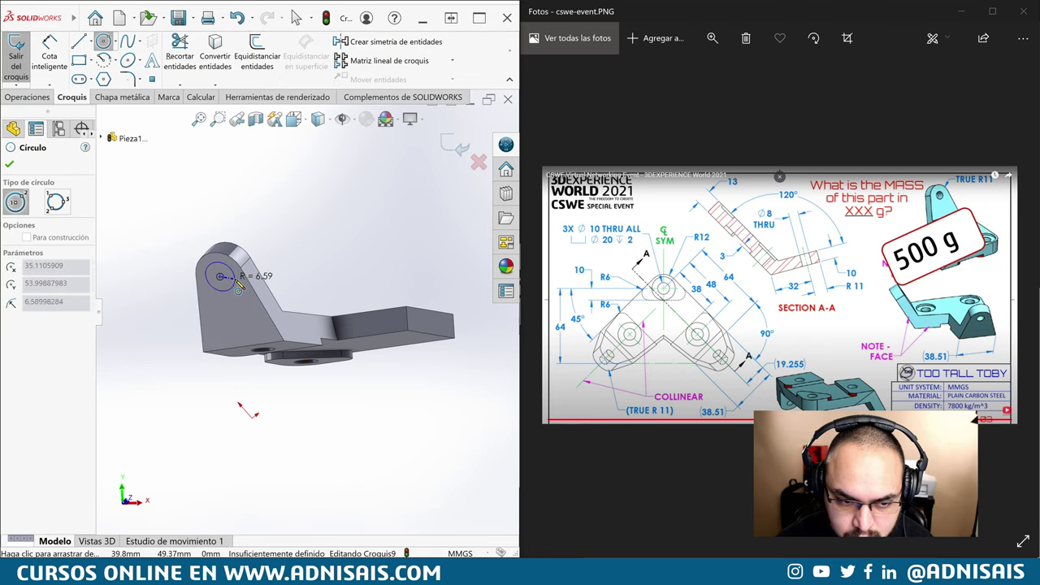
pyautogui.click(234, 283)
pyautogui.press('Escape')
pyautogui.press('d')
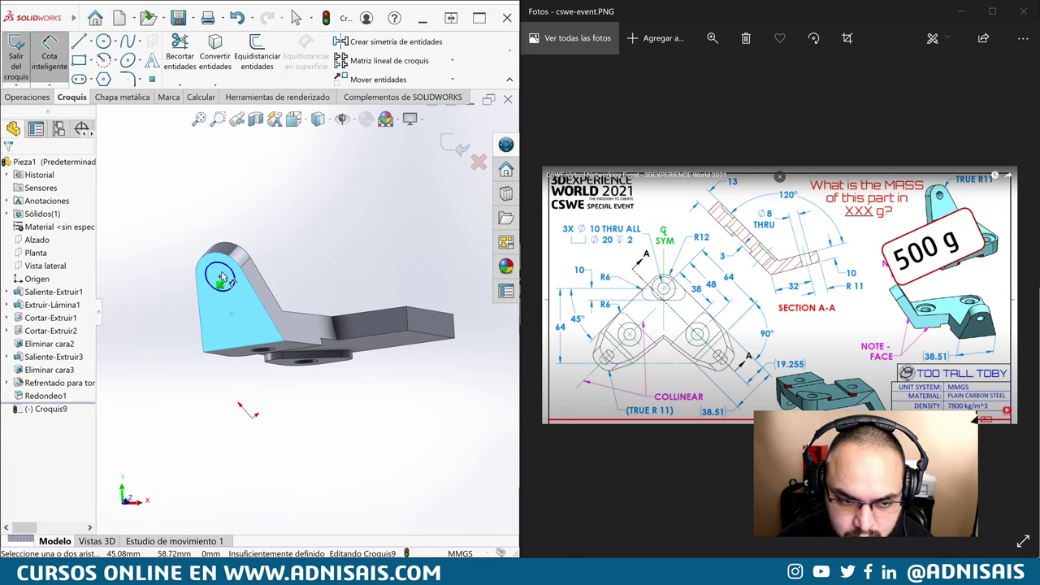
pyautogui.click(228, 274)
pyautogui.click(367, 294)
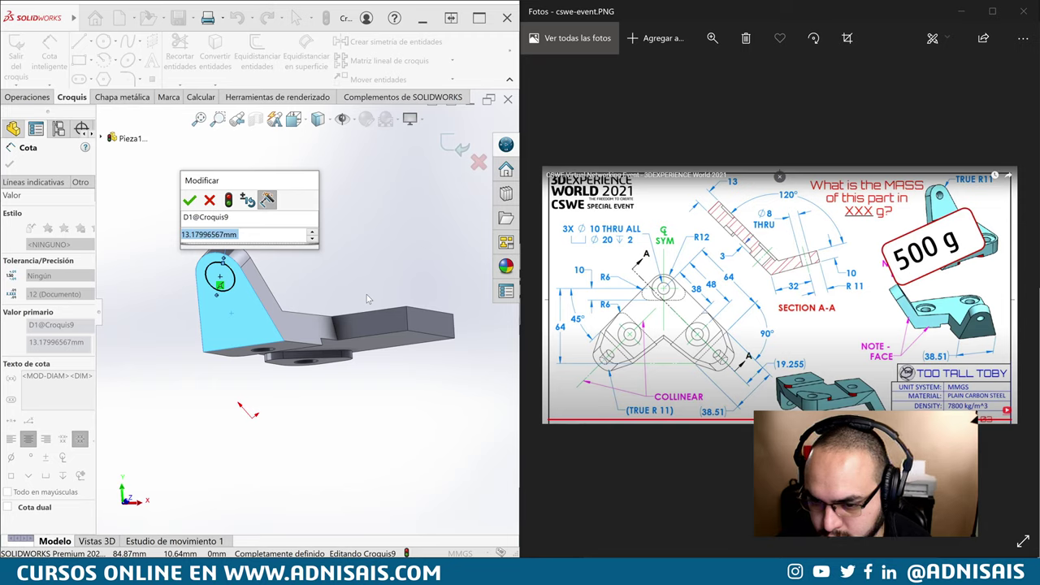
pyautogui.write('11')
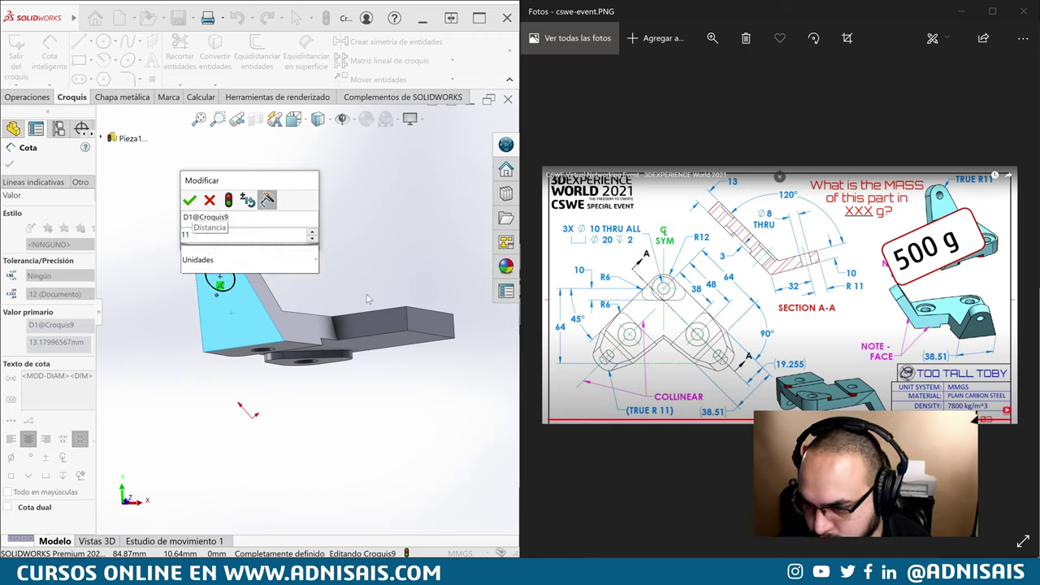
pyautogui.press('BackSpace')
pyautogui.press('BackSpace')
pyautogui.write('8')
pyautogui.press('Return')
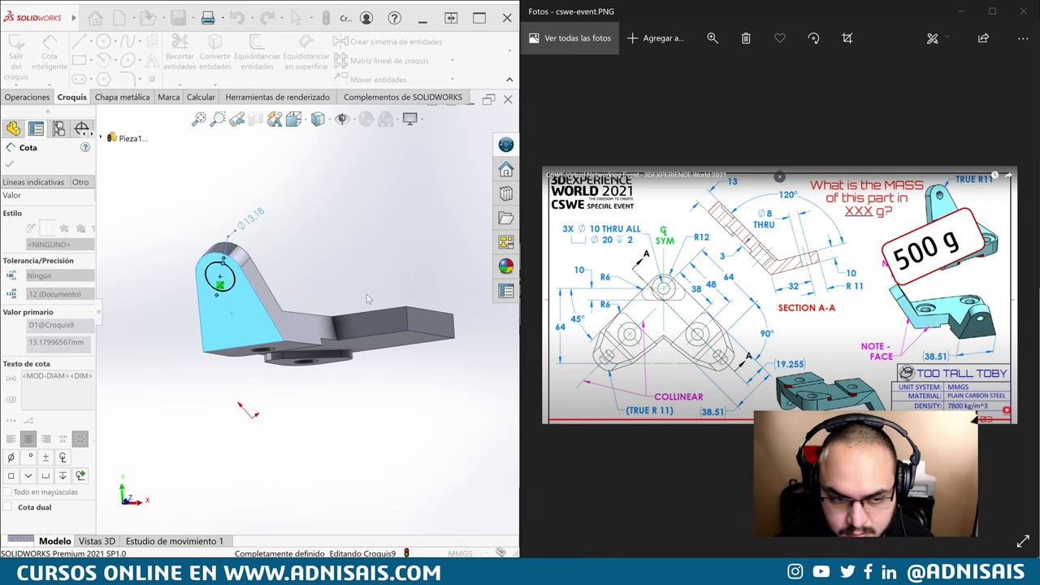
pyautogui.click(29, 97)
pyautogui.press('Escape')
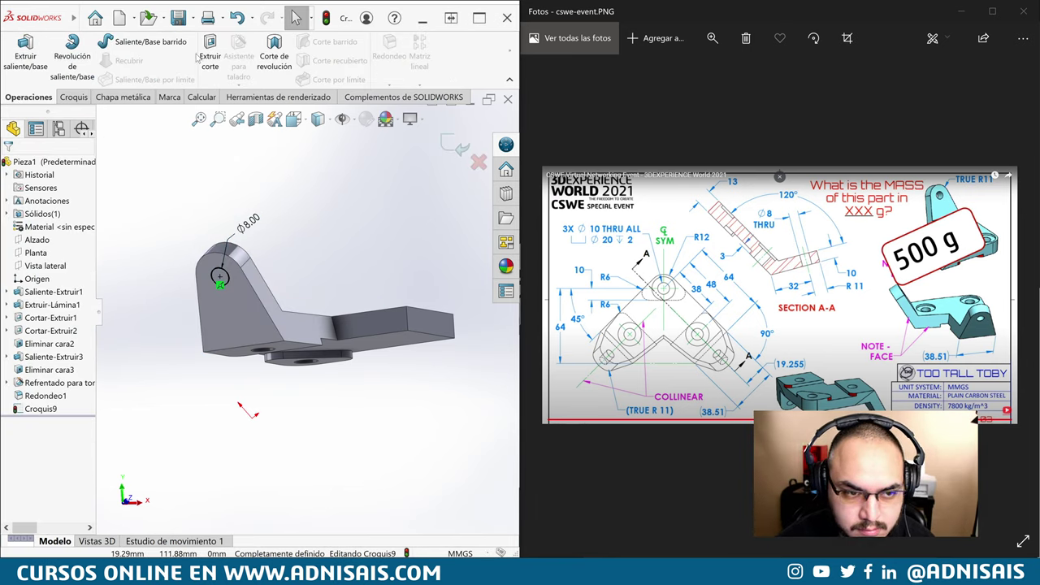
# Step: Extrude-cut the 8 mm circle Through All to make the hole
pyautogui.click(210, 55)
pyautogui.click(57, 226)
pyautogui.click(48, 253)
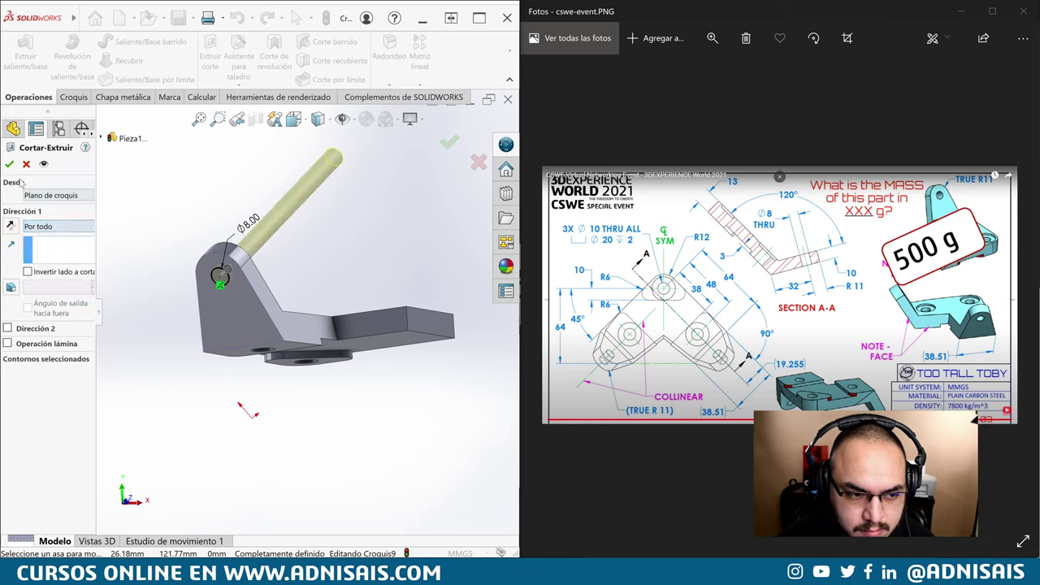
pyautogui.click(10, 165)
pyautogui.moveTo(244, 244)
pyautogui.mouseDown(button='middle')
pyautogui.moveTo(297, 157)
pyautogui.moveTo(314, 181)
pyautogui.mouseUp(button='middle')
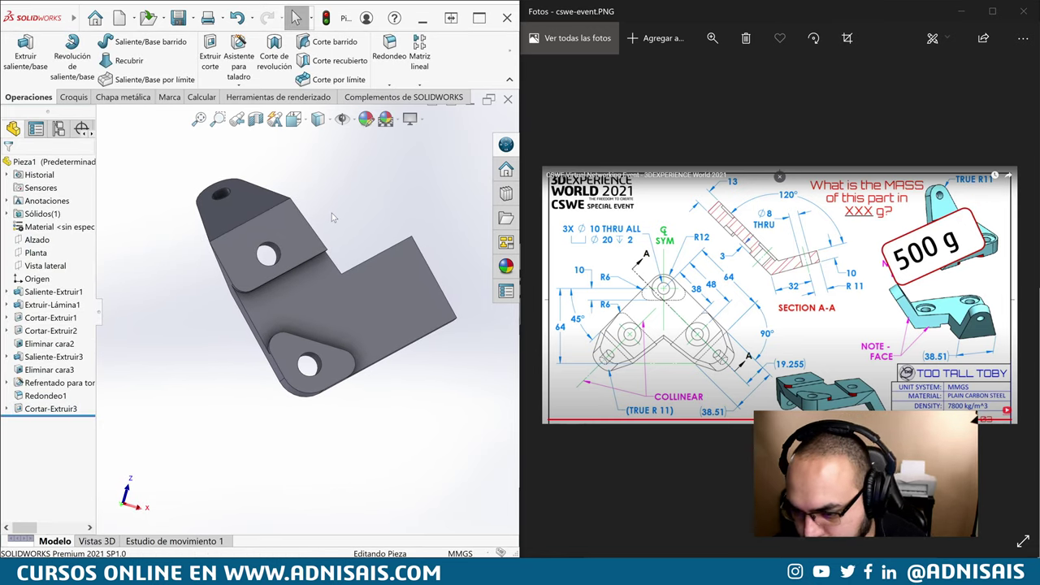
# Step: Sketch a rectangle on the Planta plane covering the right half of the part
pyautogui.moveTo(343, 257)
pyautogui.mouseDown(button='middle')
pyautogui.moveTo(346, 204)
pyautogui.moveTo(338, 244)
pyautogui.moveTo(286, 287)
pyautogui.moveTo(292, 401)
pyautogui.moveTo(294, 341)
pyautogui.moveTo(344, 305)
pyautogui.moveTo(291, 320)
pyautogui.moveTo(248, 351)
pyautogui.mouseUp(button='middle')
pyautogui.click(36, 240)
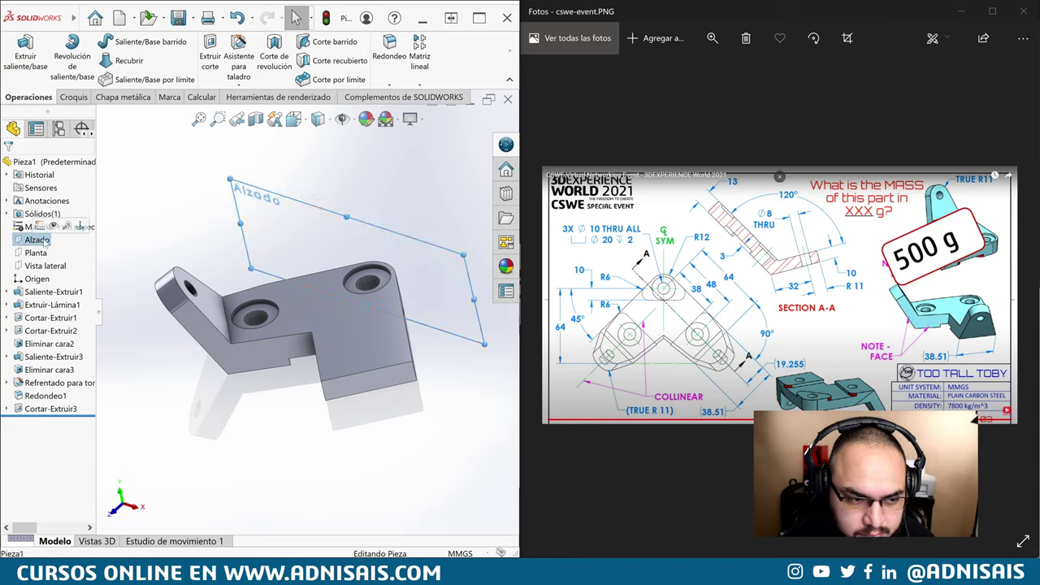
pyautogui.click(36, 253)
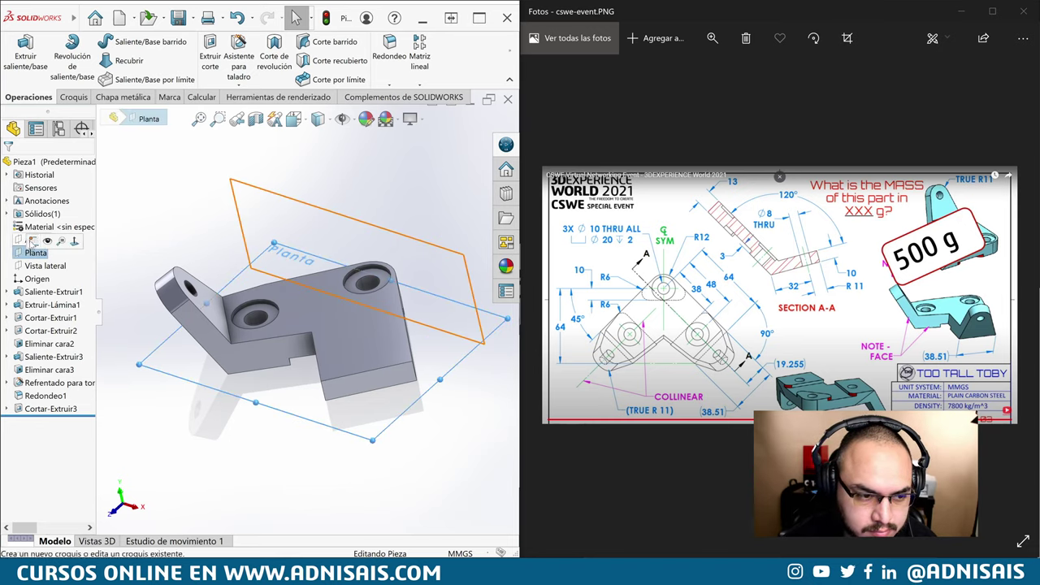
pyautogui.click(163, 248)
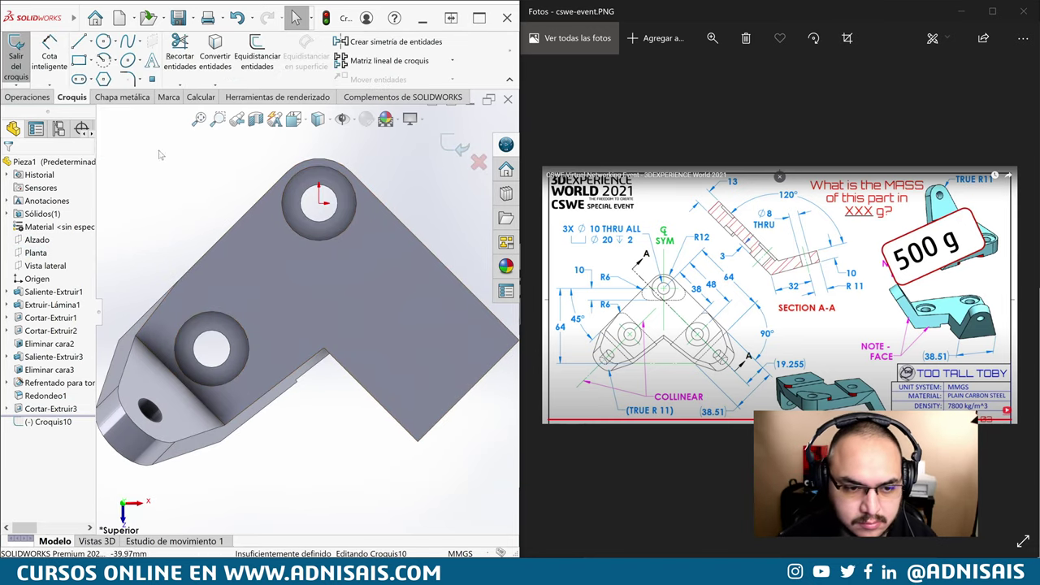
pyautogui.press('r')
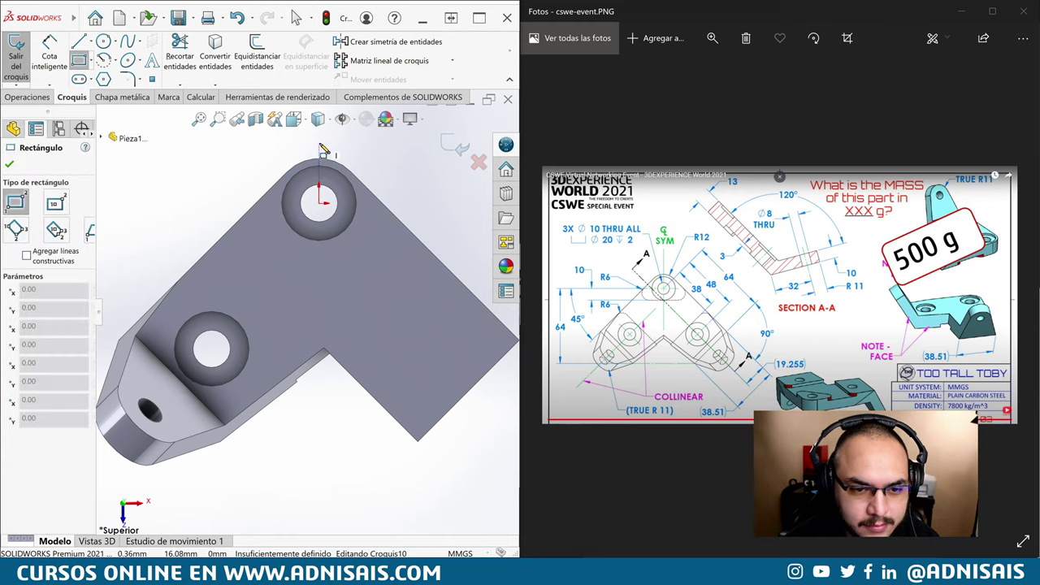
pyautogui.click(322, 149)
pyautogui.scroll(3, 451, 431)
pyautogui.click(451, 432)
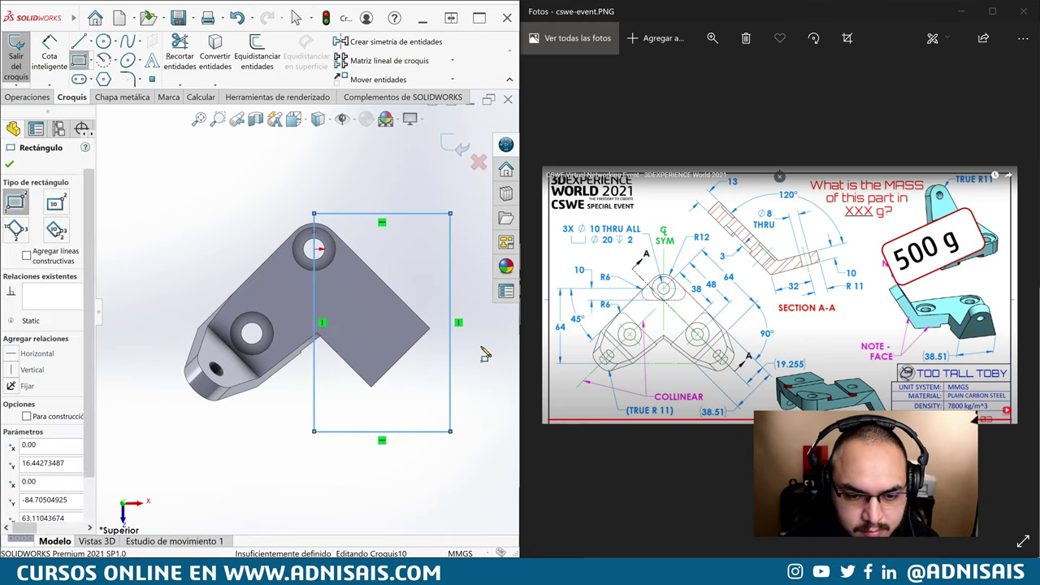
pyautogui.press('Escape')
# Step: Extrude-cut the rectangle Through All in one direction, flipping the cut side
pyautogui.click(25, 97)
pyautogui.click(213, 57)
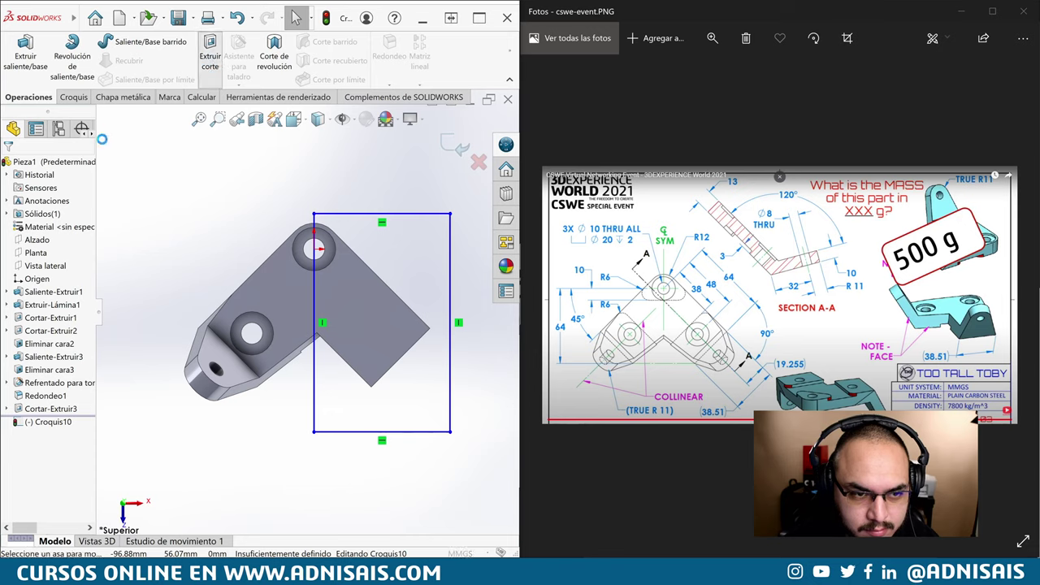
pyautogui.click(48, 226)
pyautogui.click(47, 263)
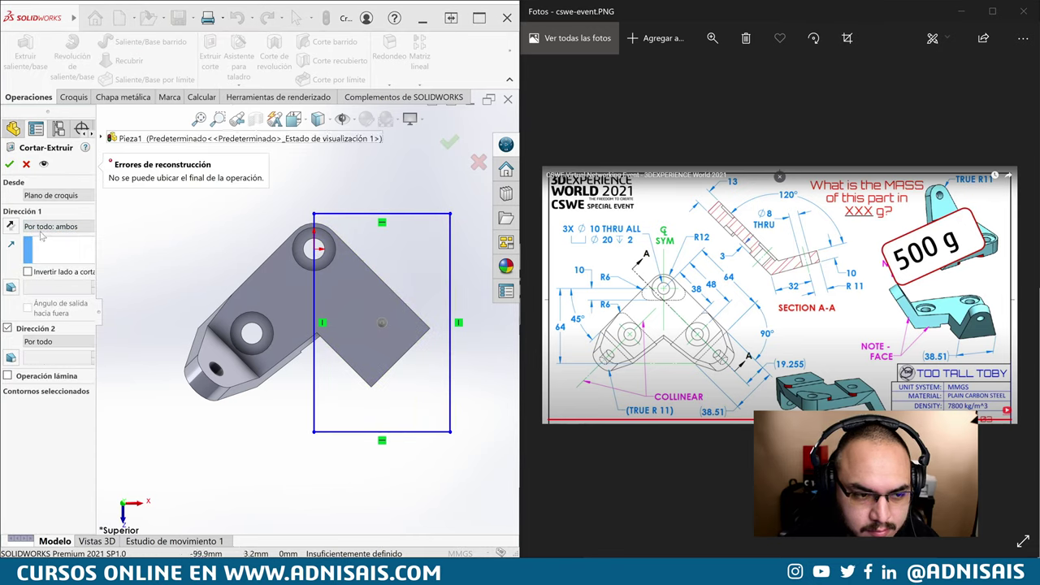
pyautogui.click(8, 328)
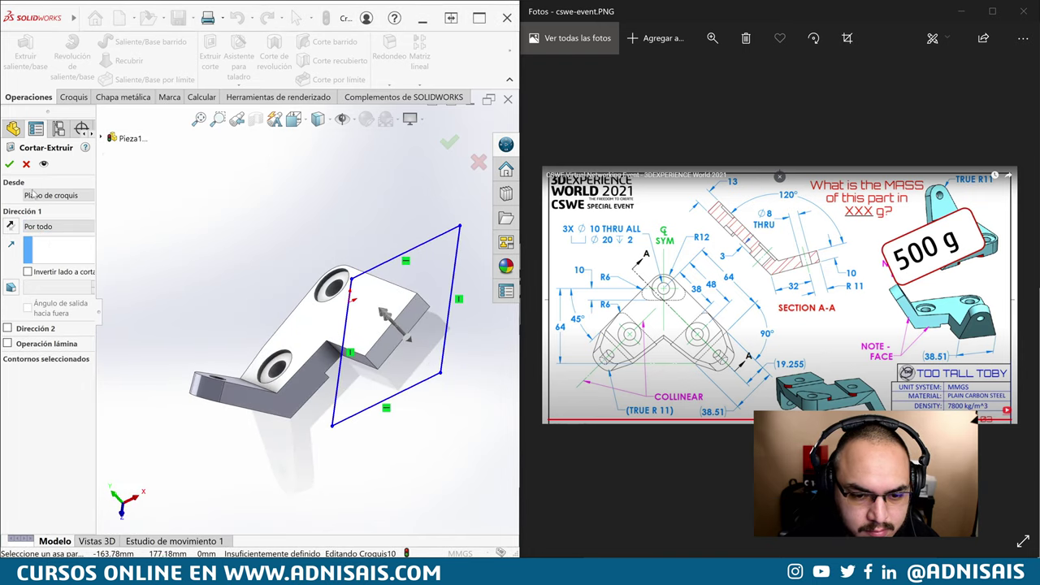
pyautogui.click(10, 228)
# Step: Accept the half cut, then mirror the part body across the cut face
pyautogui.click(9, 165)
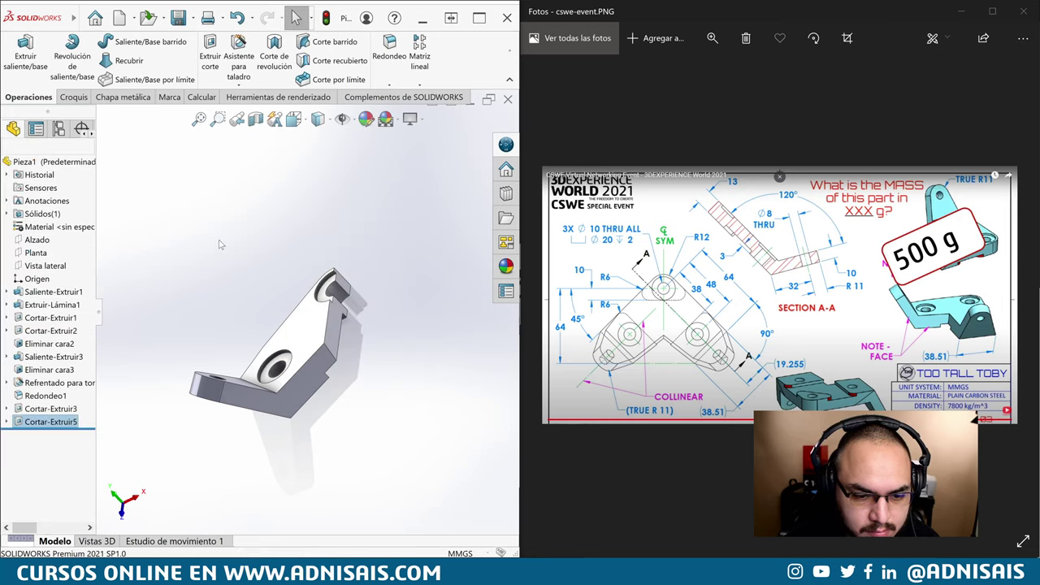
pyautogui.click(420, 84)
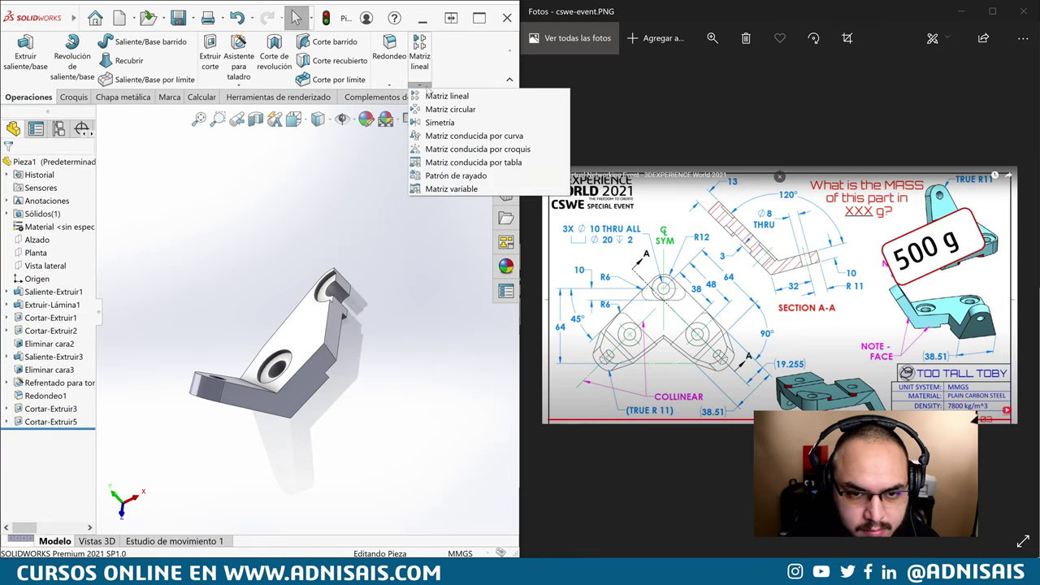
pyautogui.click(441, 124)
pyautogui.click(340, 325)
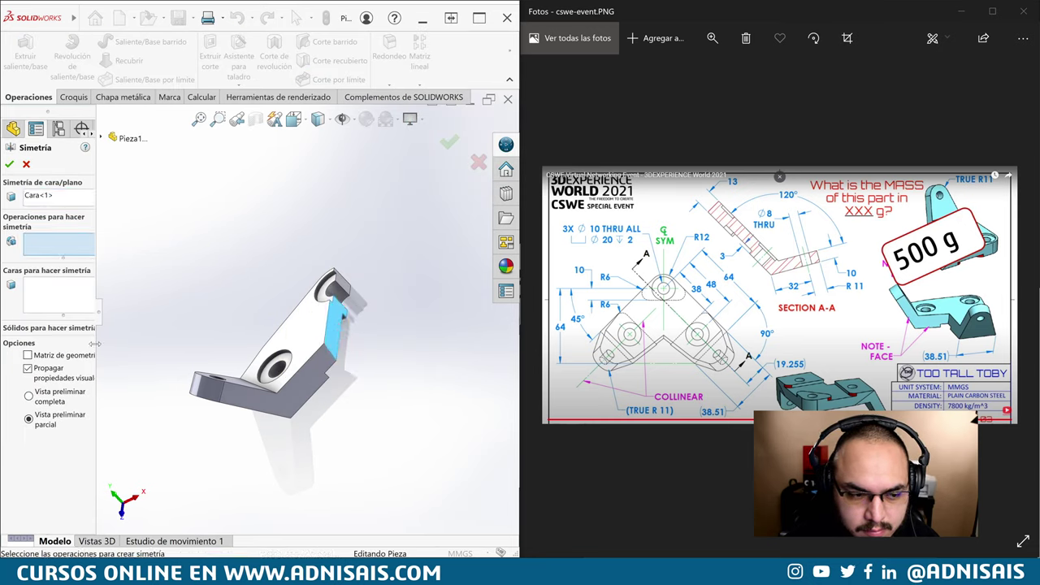
pyautogui.click(36, 330)
pyautogui.click(280, 362)
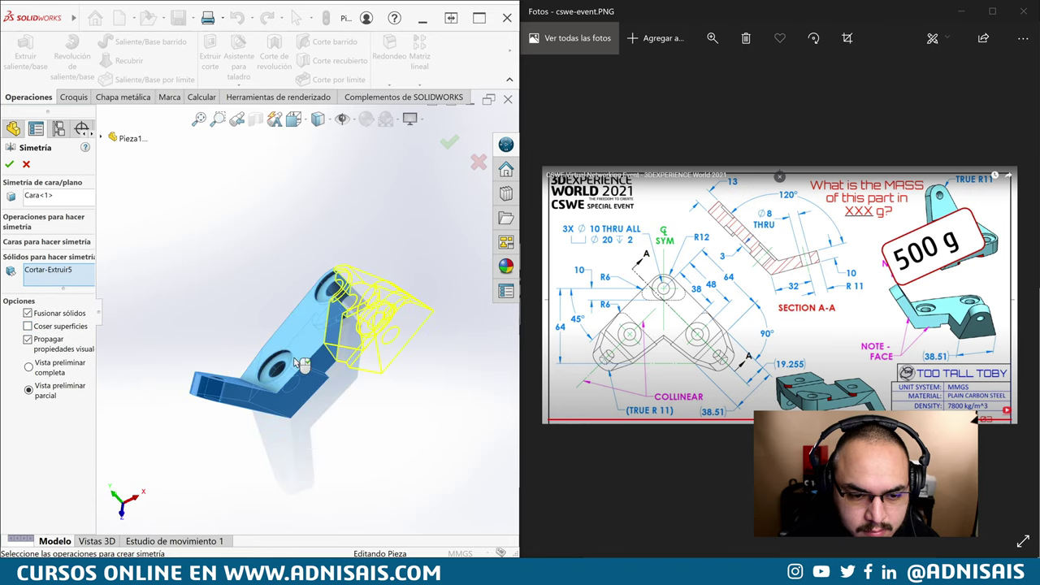
pyautogui.click(9, 164)
pyautogui.moveTo(335, 292); pyautogui.dragTo(298, 299, button='middle')
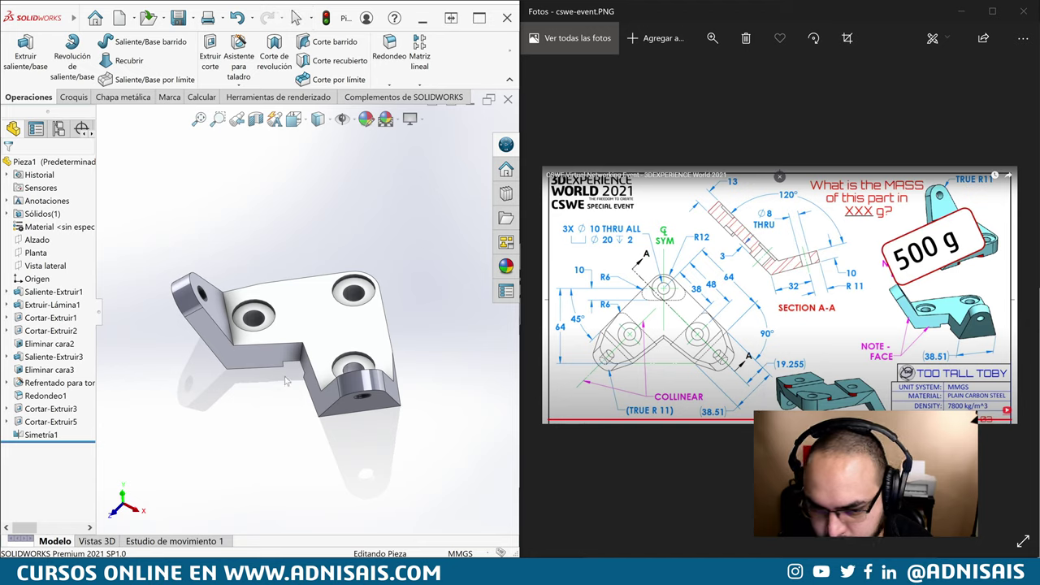
pyautogui.moveTo(515, 380); pyautogui.dragTo(729, 348, button='middle')
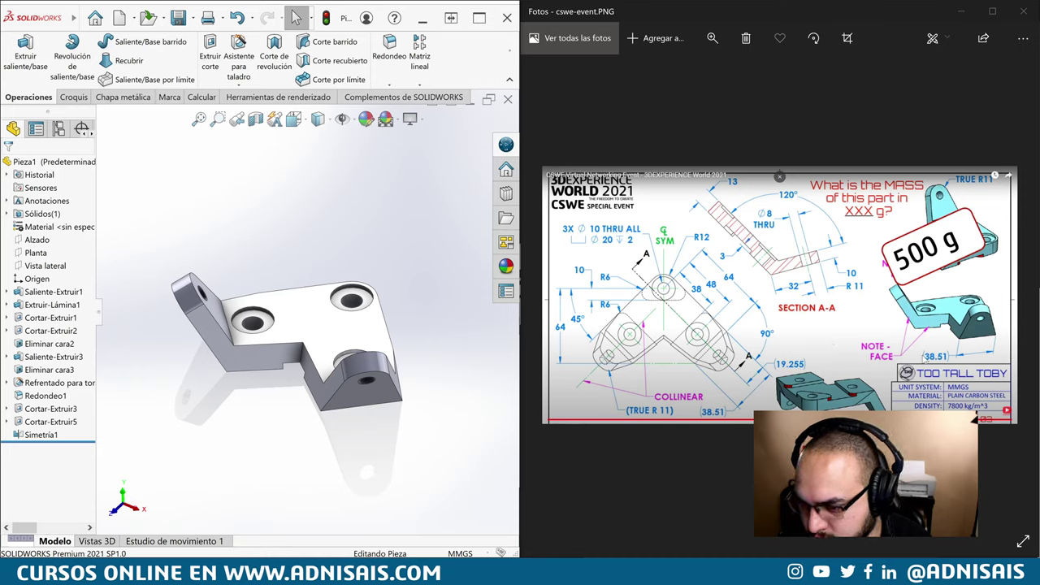
# Step: Assign Plain Carbon Steel (Acero al carbono no aleado) as the part material
pyautogui.rightClick(38, 228)
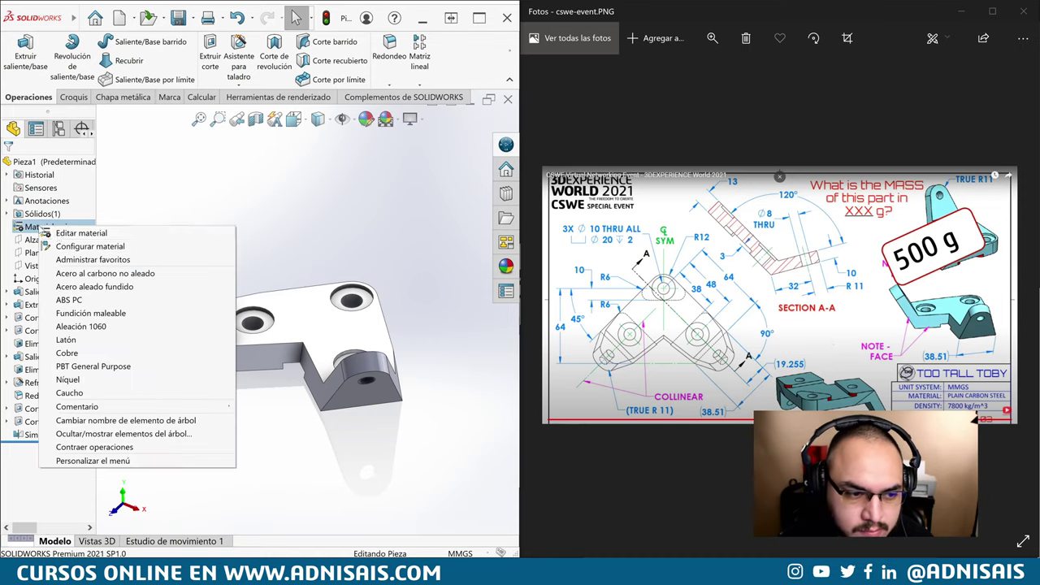
pyautogui.click(79, 234)
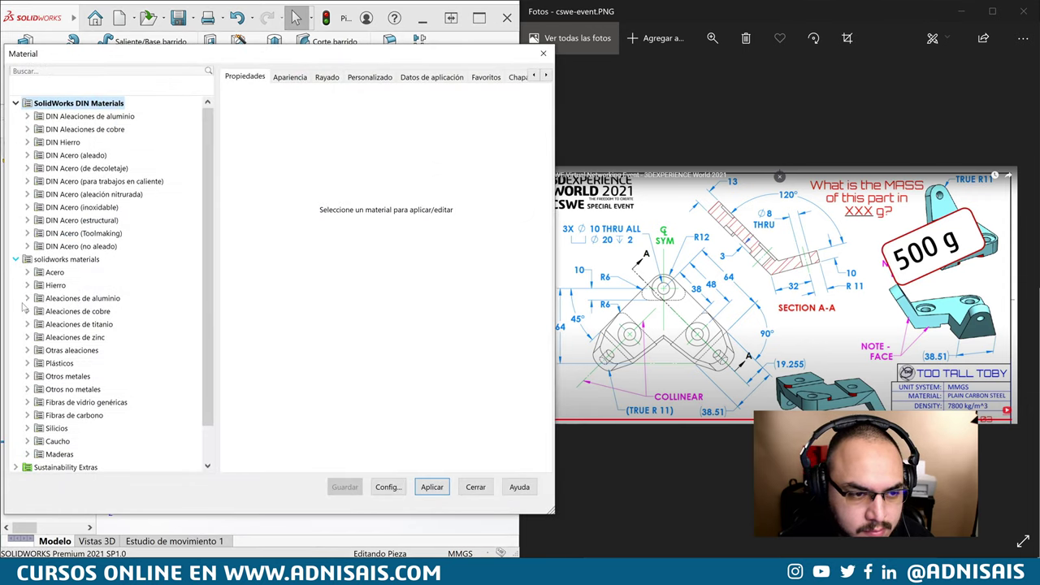
pyautogui.click(27, 273)
pyautogui.scroll(-5, 72, 271)
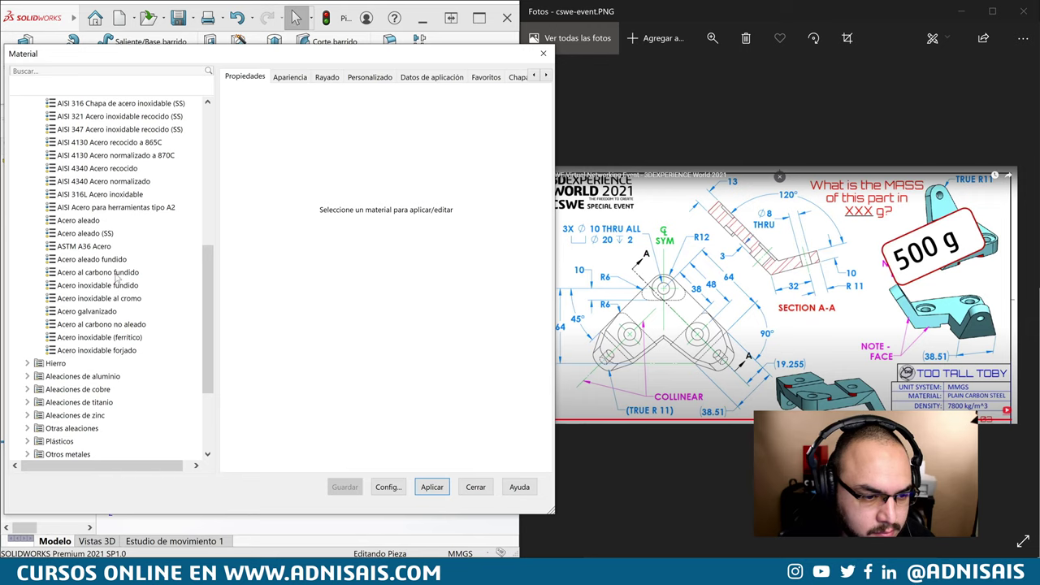
pyautogui.click(109, 325)
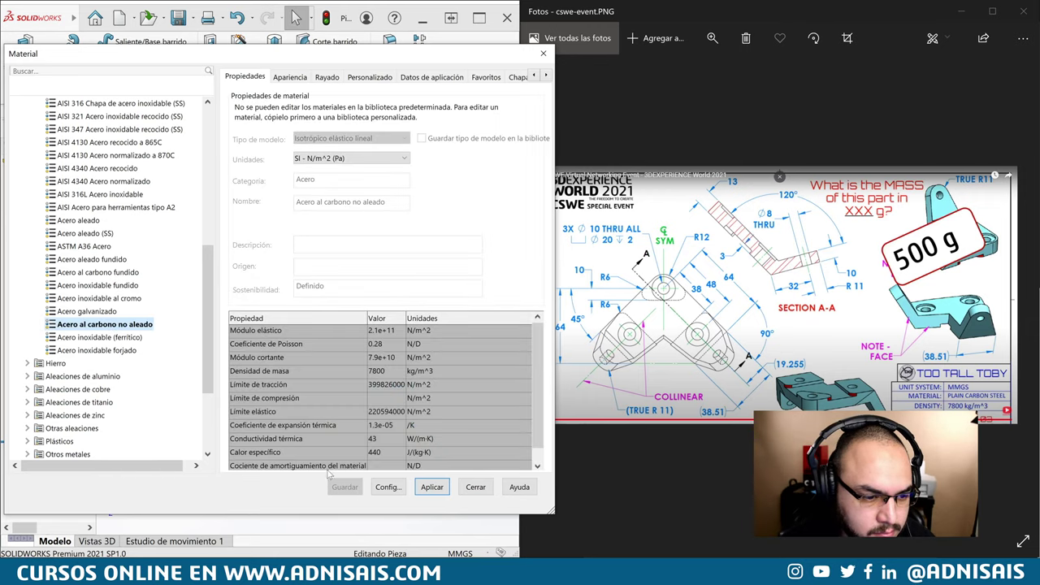
pyautogui.click(476, 488)
# Step: Show Mass Properties and highlight the 500.19 g mass, then bring up the stopwatch
pyautogui.click(199, 98)
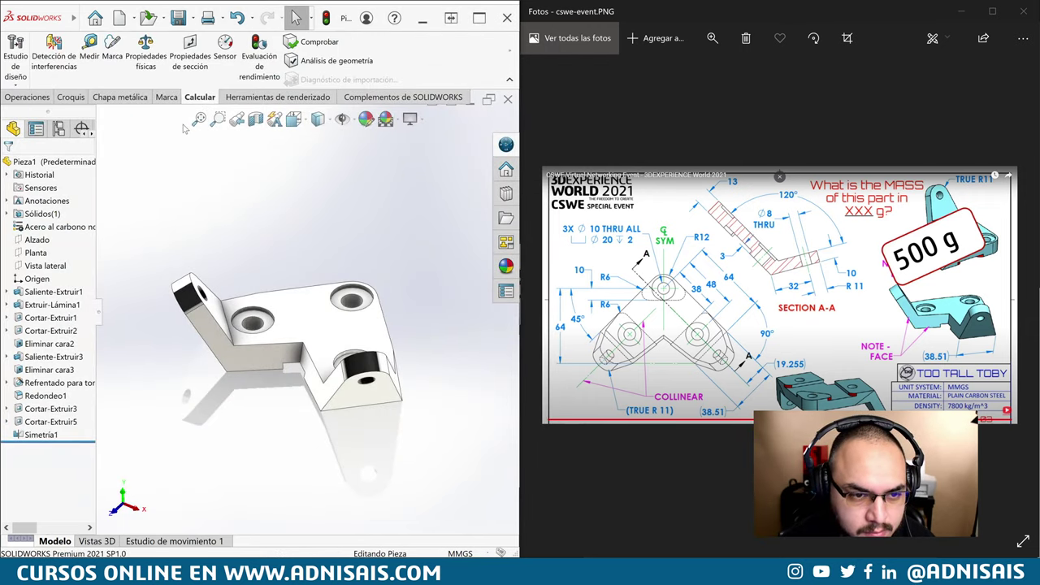
pyautogui.click(146, 51)
pyautogui.moveTo(133, 269); pyautogui.dragTo(163, 270)
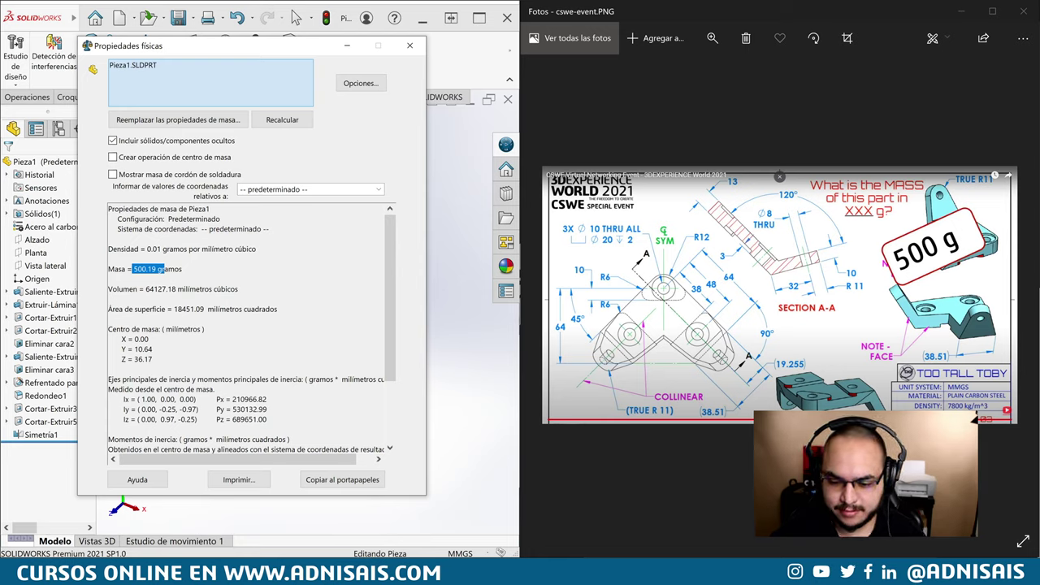
pyautogui.hotkey('alt', 'Tab')
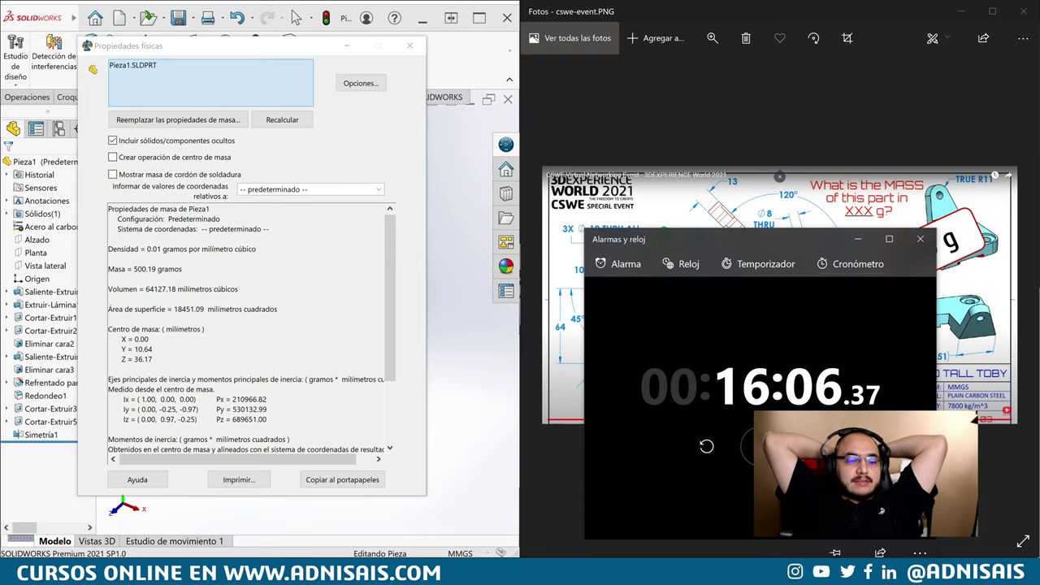
# Step: Maximize the Photos window showing cswe-event.PNG
pyautogui.click(989, 14)
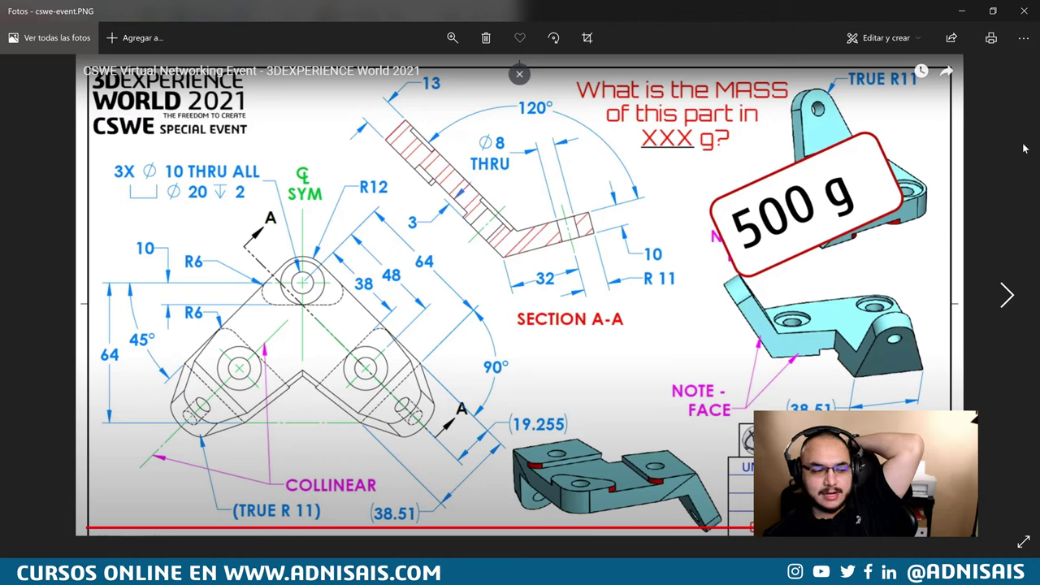